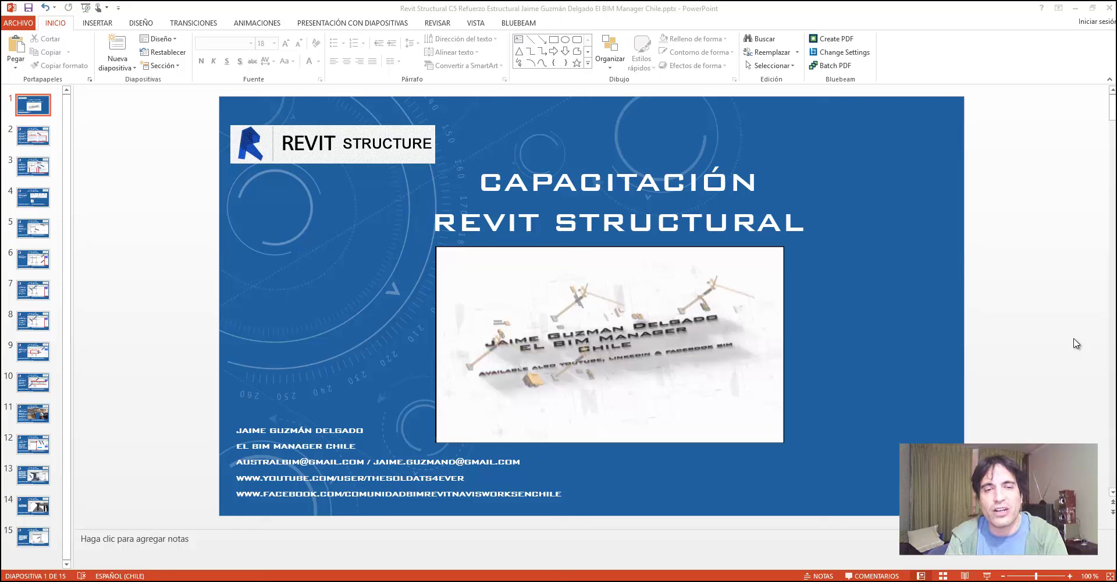
Move to slide 2, which introduces Revit rebar settings and the two hook-inclusion dialogs
scroll(1076, 343, down, 3)
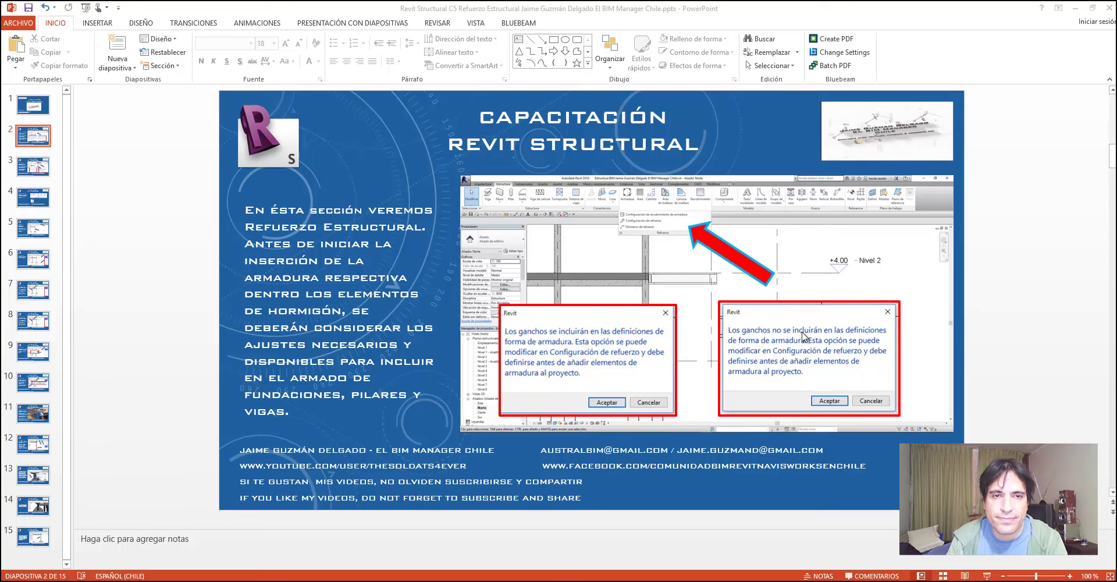
Advance through slides 3–5, then minimize PowerPoint to reveal the Revit building model
scroll(802, 335, down, 2)
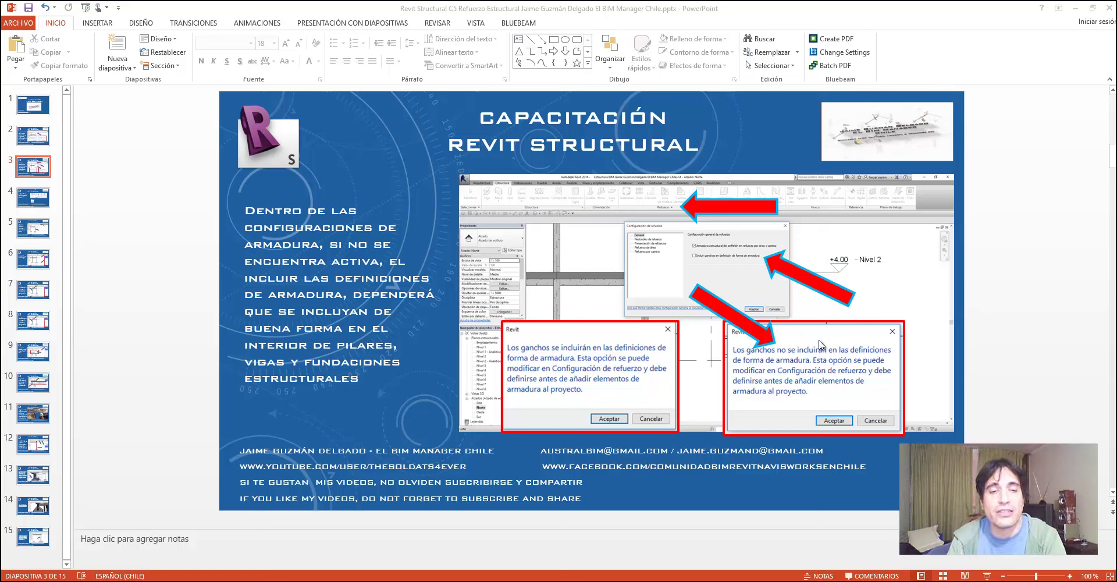
key(Page_Down)
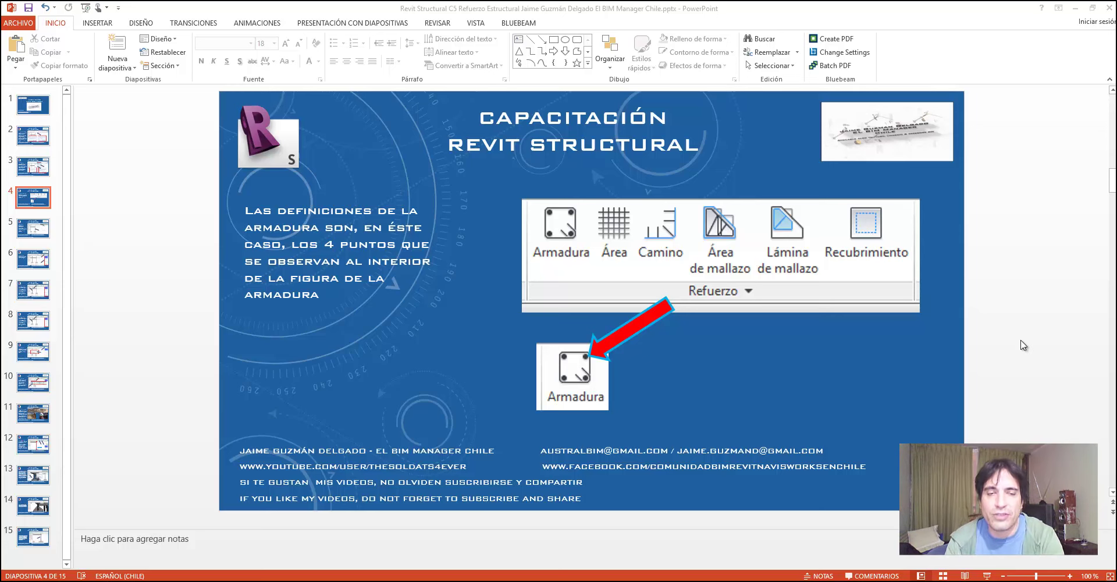
scroll(1023, 345, down, 2)
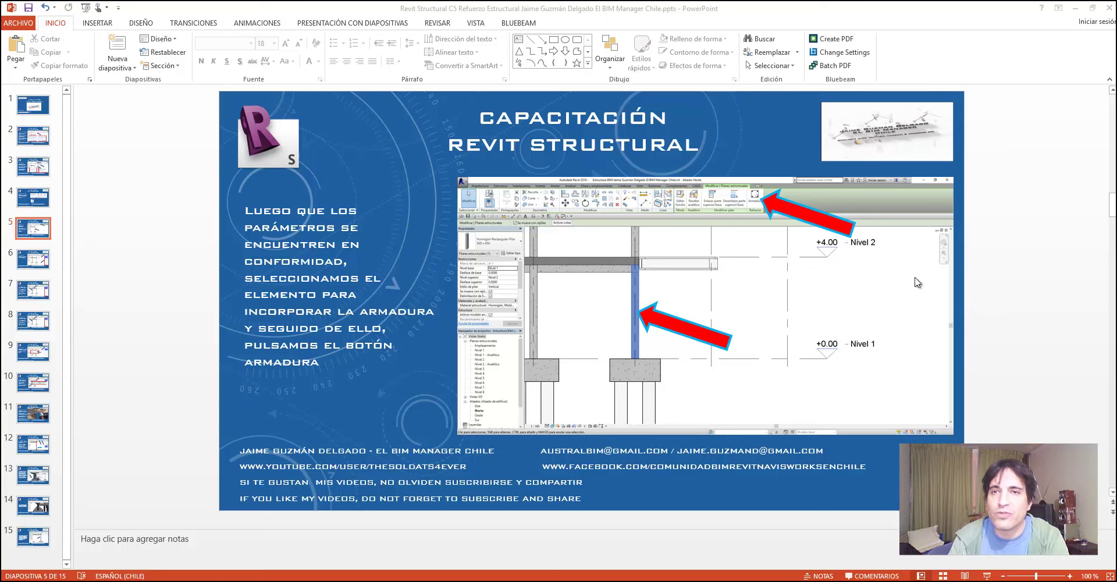
click(1077, 10)
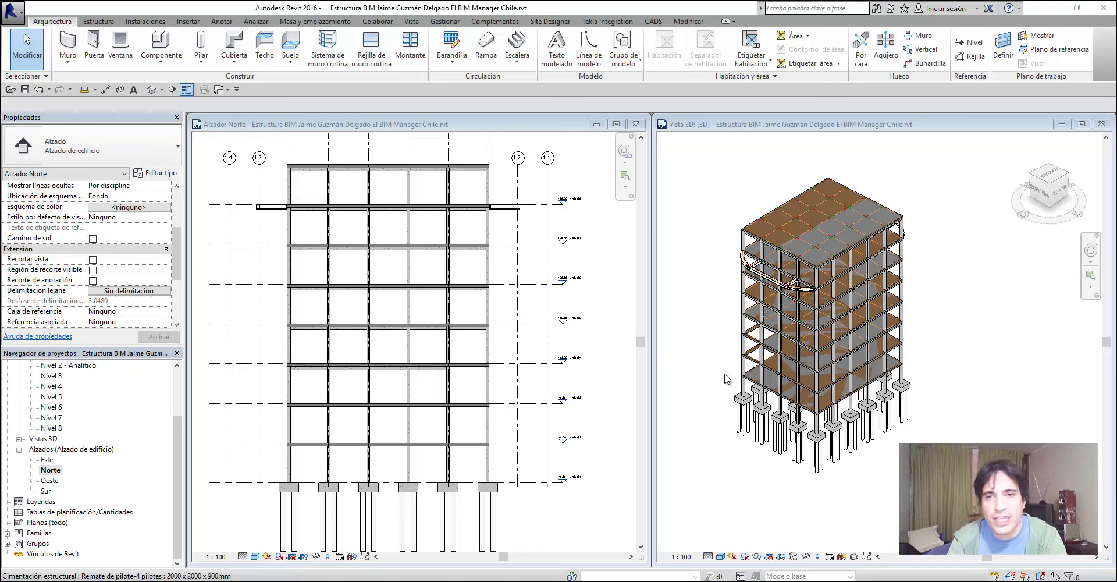
Activate the 3D view and shift the building down and to the right
click(896, 389)
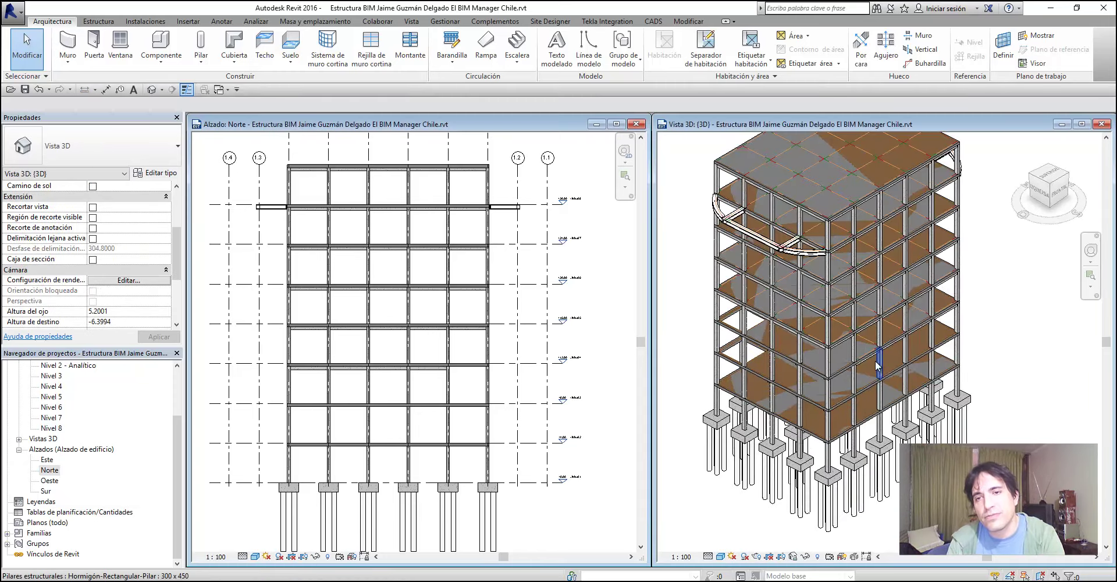
mouse_move(875, 361)
middle_down()
mouse_move(901, 402)
mouse_move(828, 414)
mouse_move(860, 413)
mouse_move(850, 383)
middle_up()
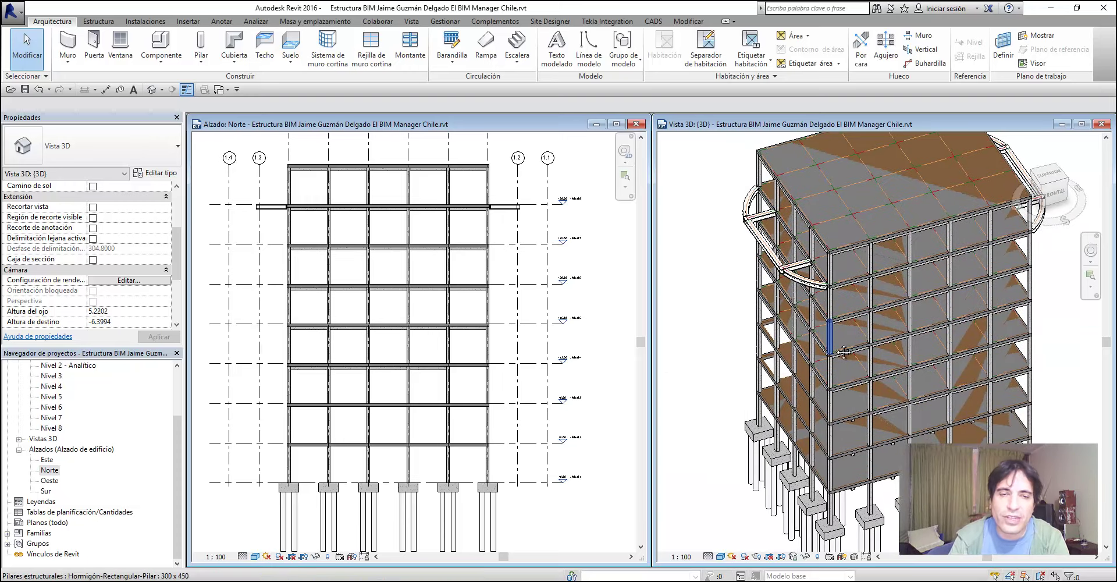
scroll(500, 491, up, 2)
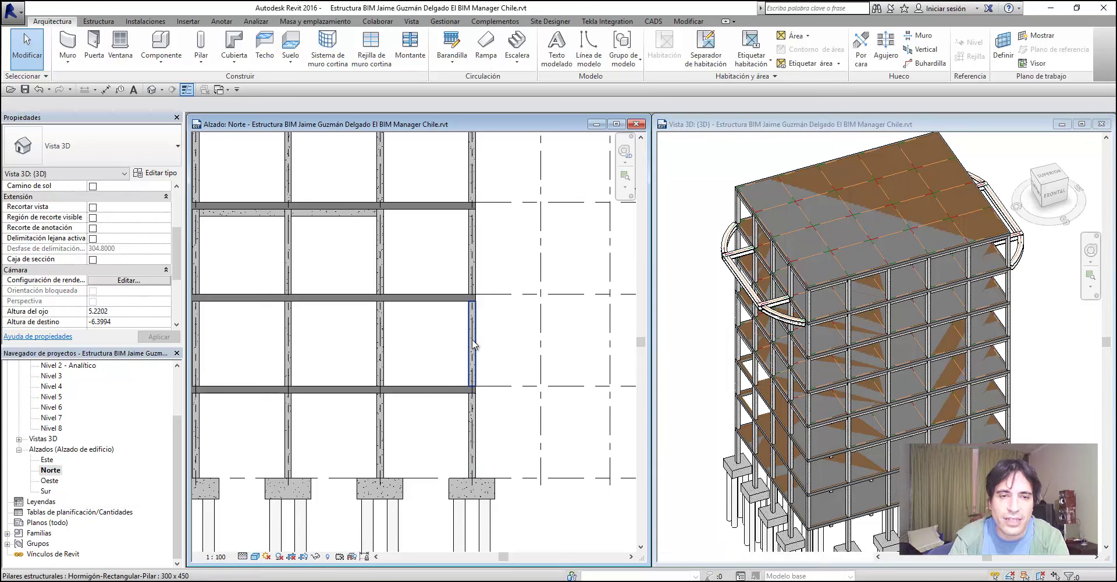
scroll(293, 359, up, 2)
scroll(292, 358, up, 2)
Zoom the North elevation onto a ground-floor column and select it
mouse_move(264, 357)
middle_down()
mouse_move(357, 334)
mouse_move(430, 352)
middle_up()
scroll(357, 334, down, 1)
scroll(384, 317, up, 2)
scroll(449, 332, up, 3)
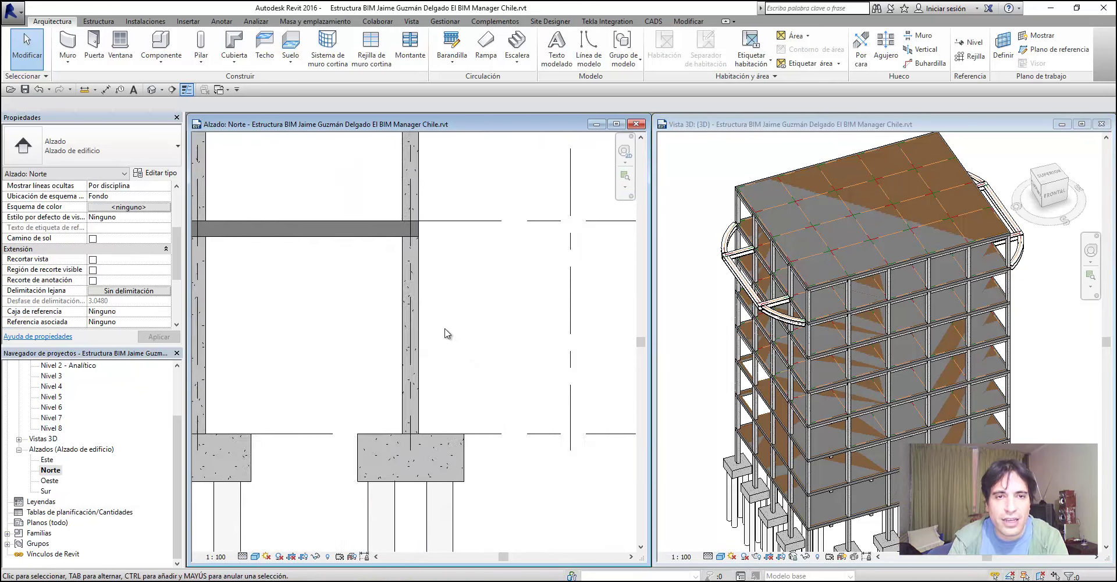
scroll(449, 332, up, 2)
scroll(463, 314, down, 2)
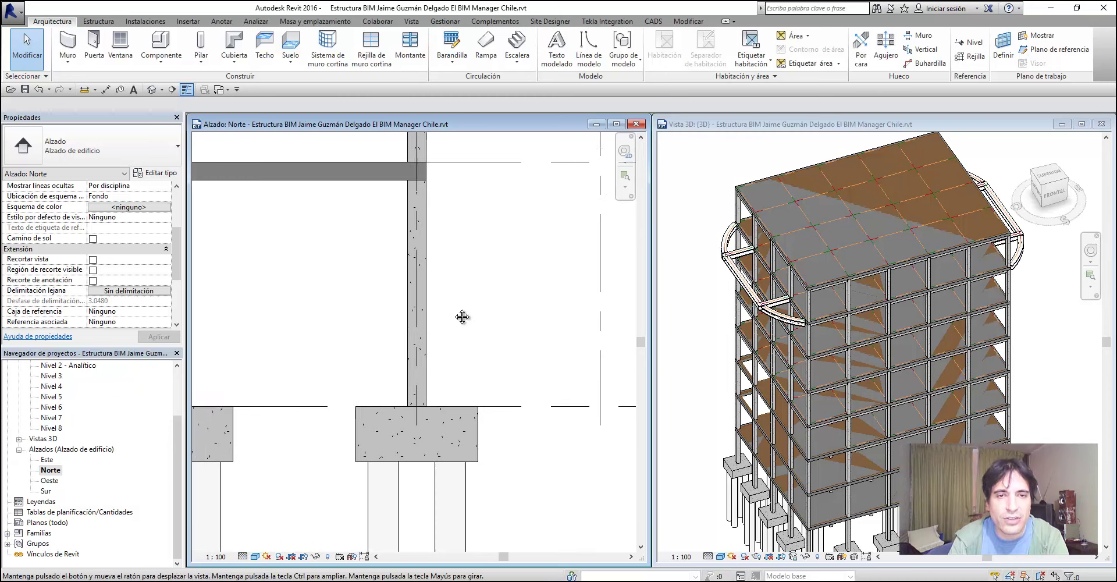
scroll(461, 314, down, 1)
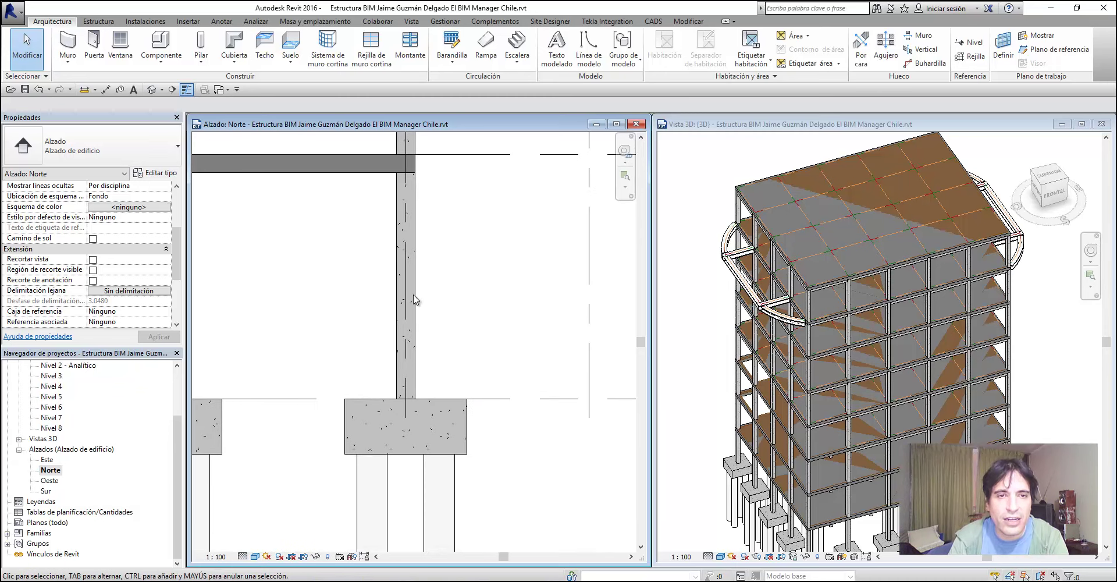
click(415, 326)
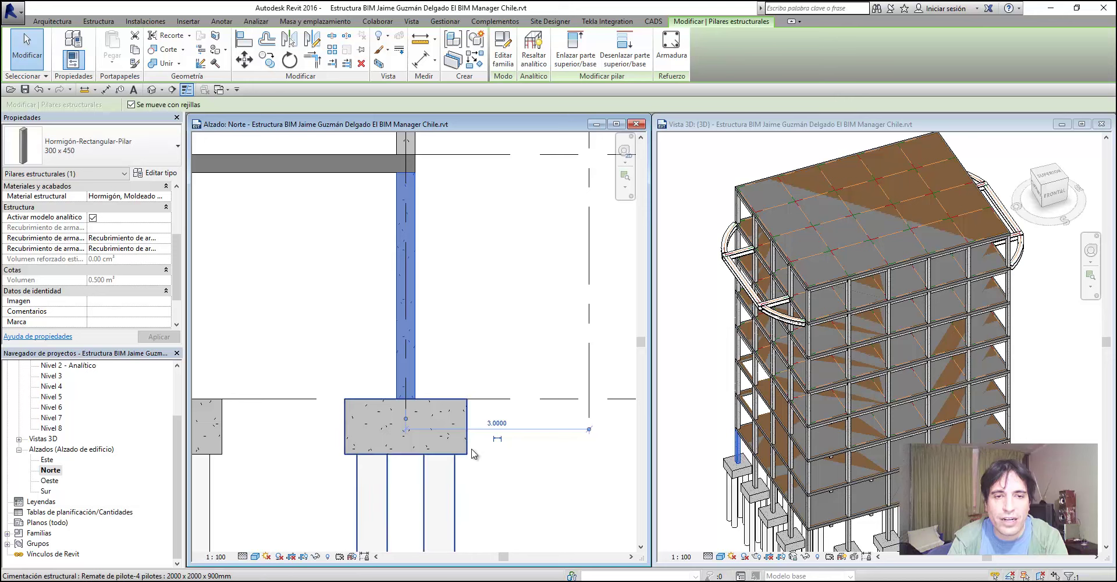
click(454, 451)
scroll(459, 468, up, 3)
mouse_move(511, 456)
middle_down()
mouse_move(599, 456)
mouse_move(588, 479)
middle_up()
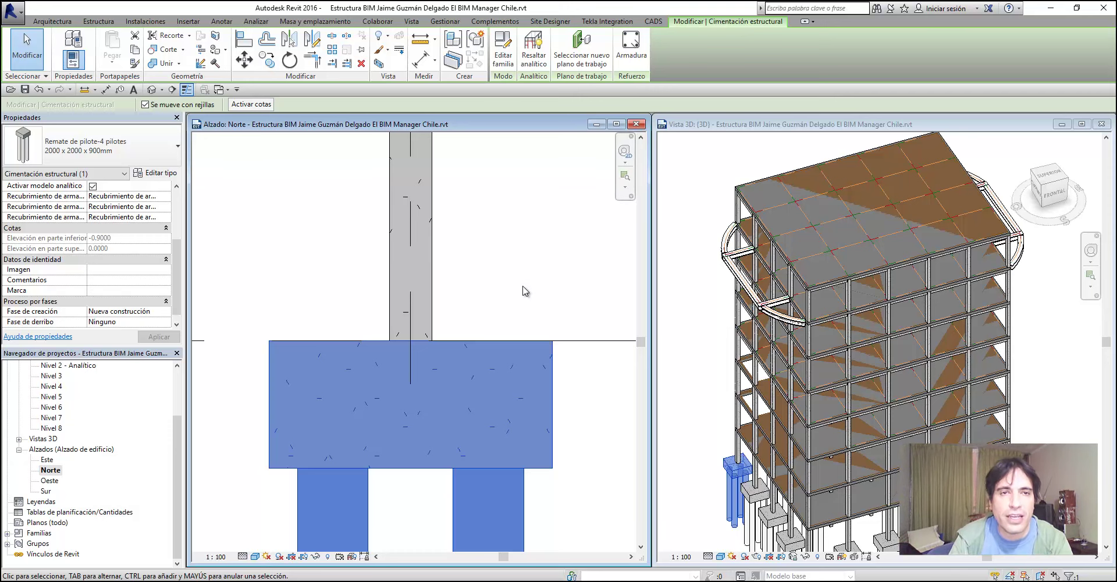
scroll(526, 291, down, 3)
scroll(524, 279, down, 1)
mouse_move(592, 255)
middle_down()
mouse_move(576, 302)
mouse_move(523, 281)
middle_up()
scroll(492, 344, up, 1)
scroll(477, 355, up, 3)
scroll(471, 358, up, 1)
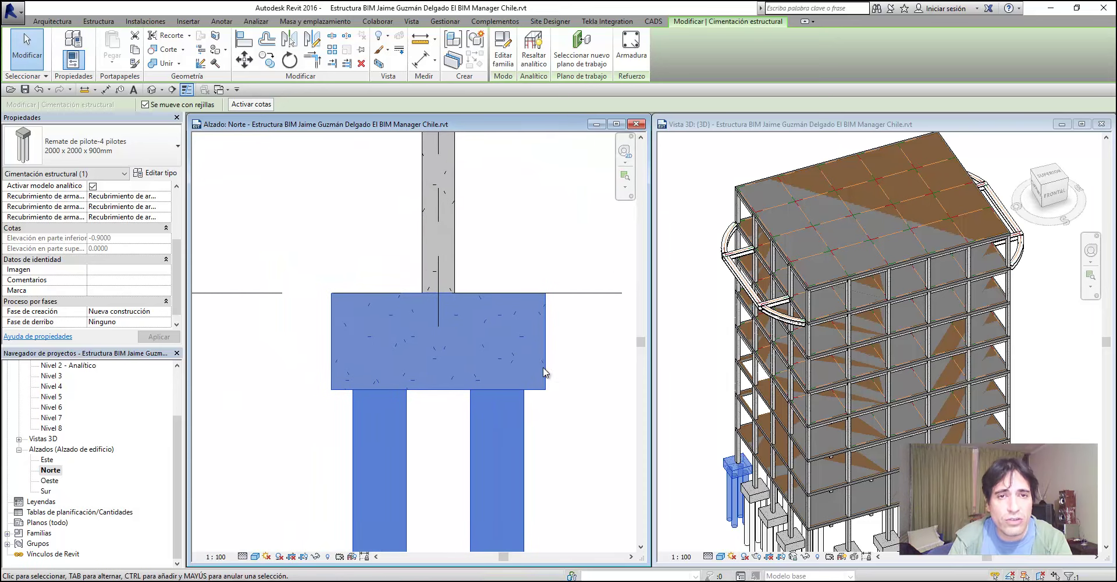
scroll(589, 390, up, 1)
scroll(559, 391, up, 1)
scroll(576, 402, up, 2)
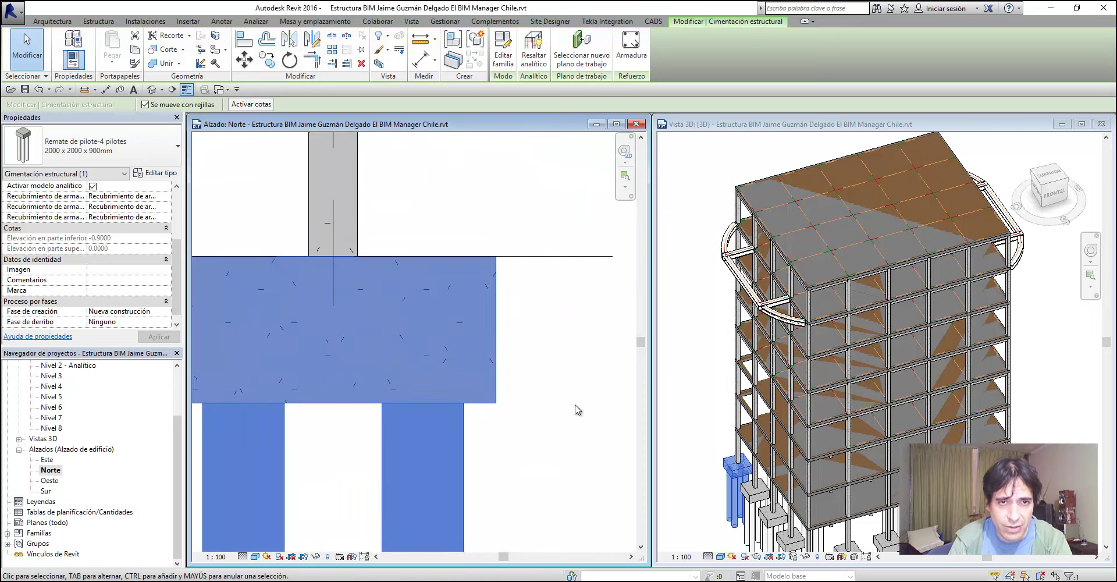
mouse_move(579, 407)
middle_down()
mouse_move(615, 435)
mouse_move(617, 454)
middle_up()
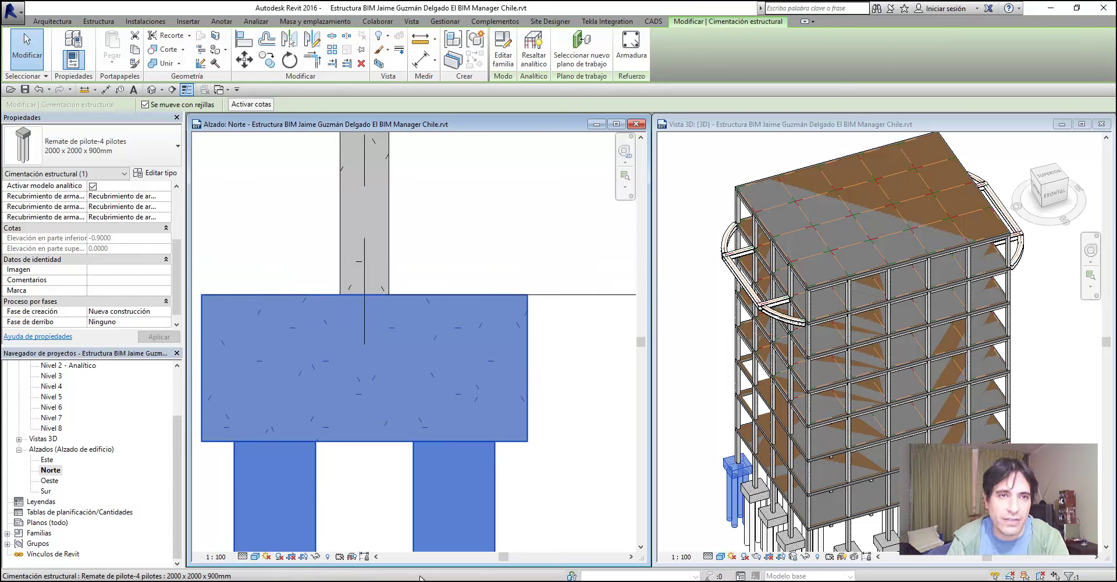
middle_drag(574, 394, 590, 399)
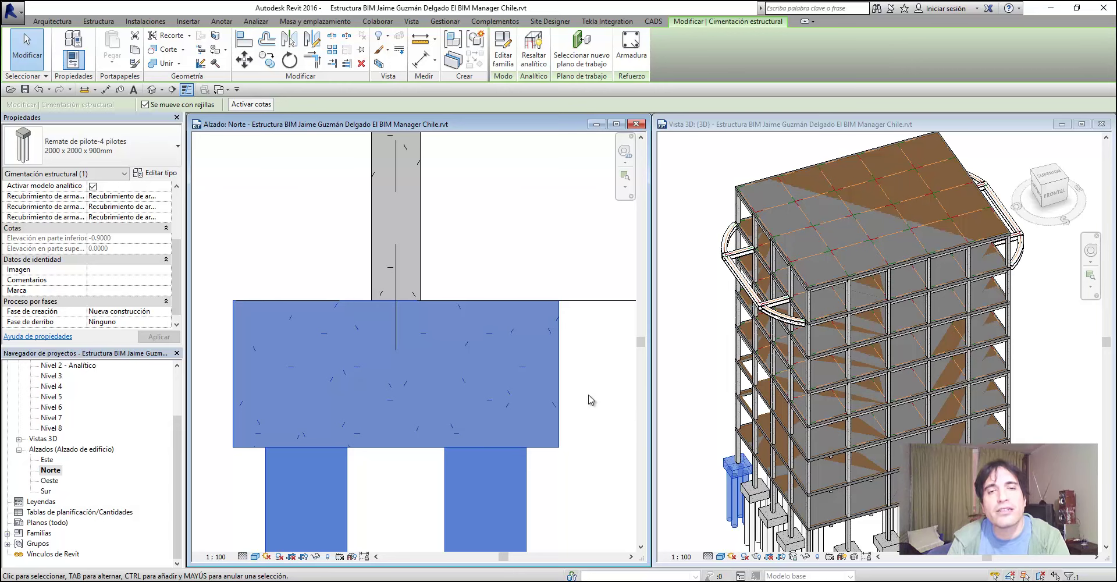
scroll(575, 424, down, 2)
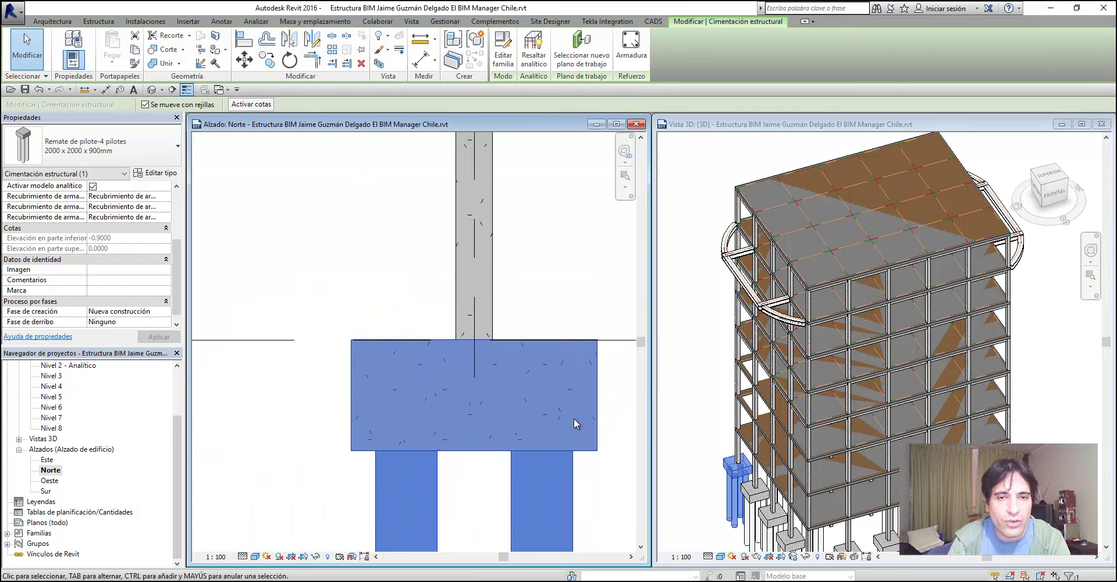
scroll(567, 402, up, 3)
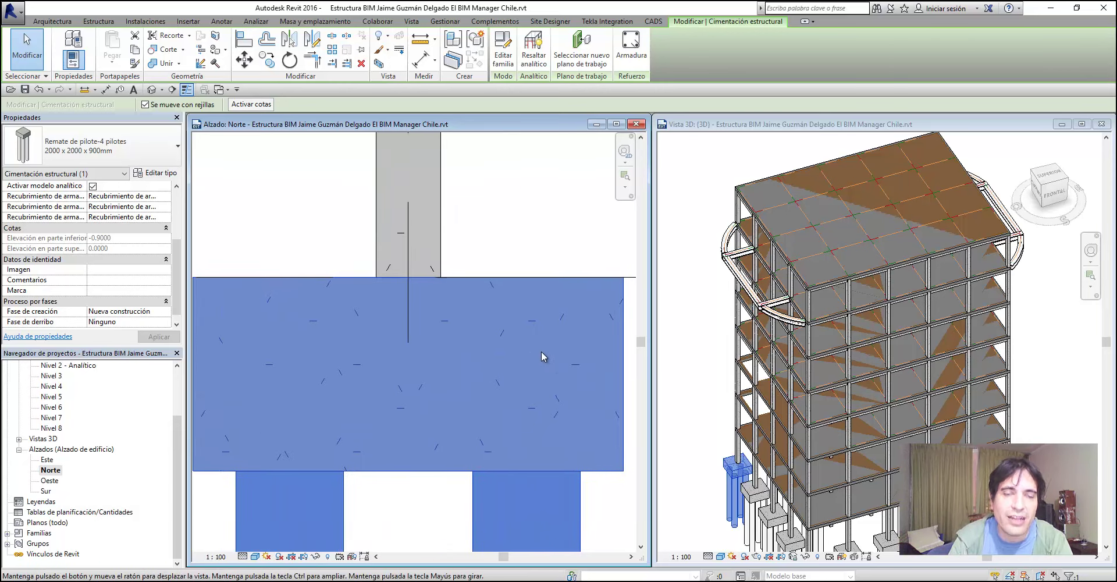
scroll(535, 355, down, 2)
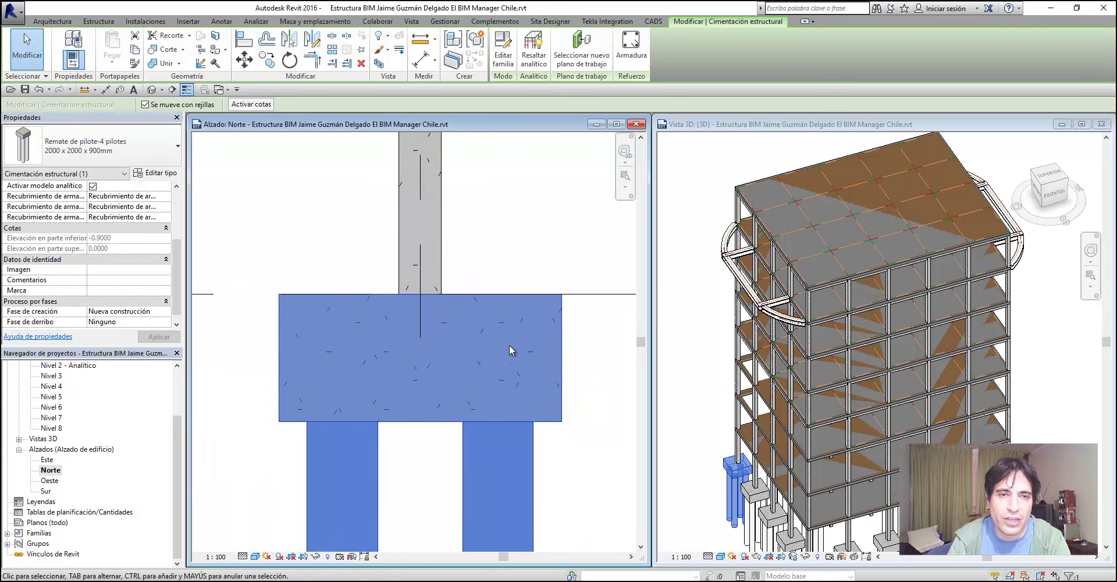
ctrl+scroll(536, 378, down, 1)
click(584, 464)
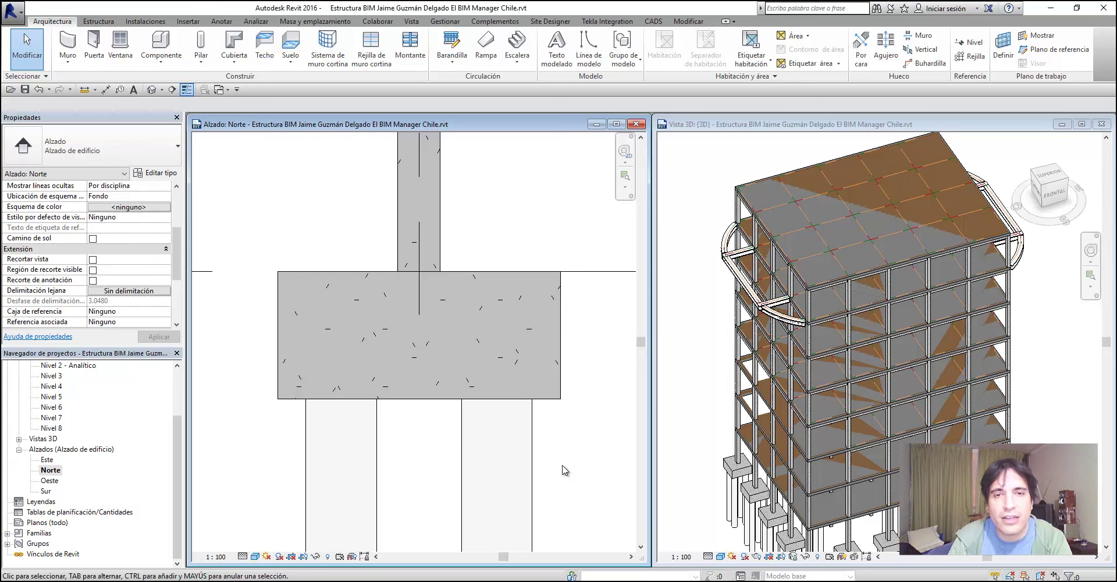
Frame a pile cap in the North elevation, with the top grid bubbles visible
scroll(582, 442, up, 2)
scroll(631, 425, down, 2)
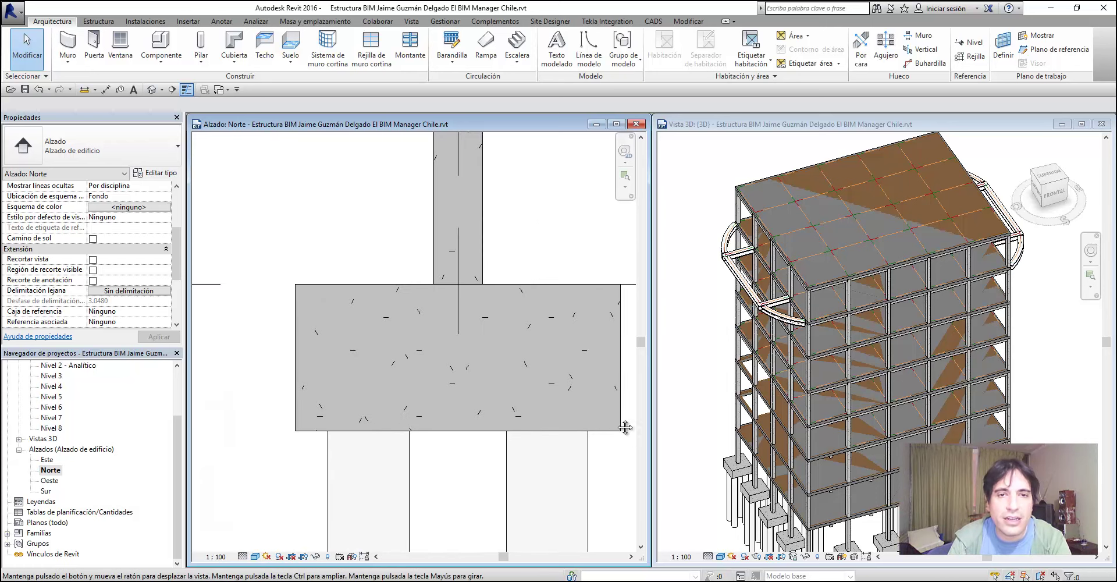
scroll(584, 407, up, 1)
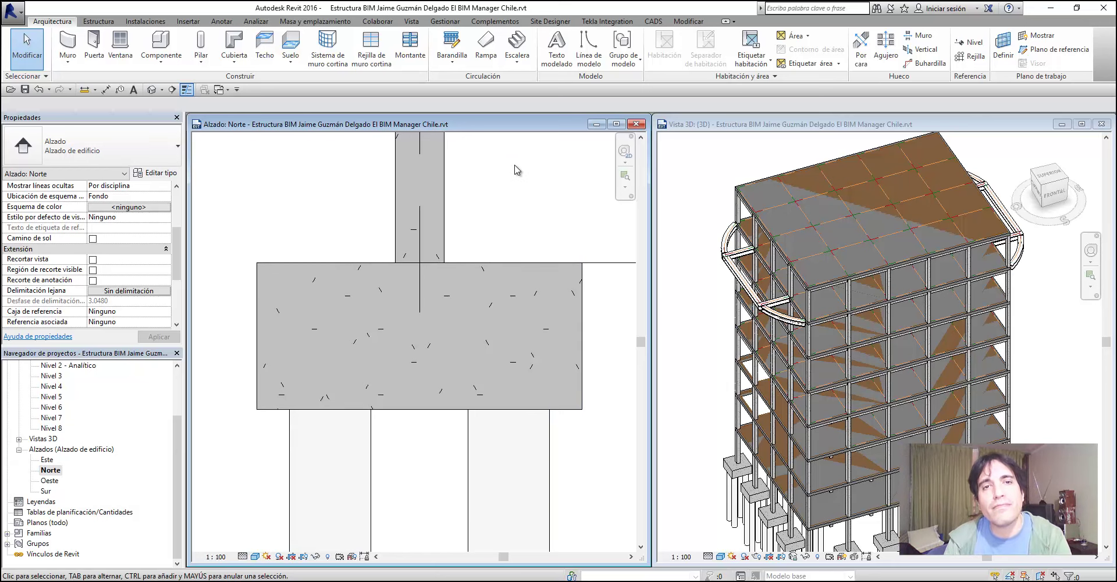
scroll(520, 203, up, 1)
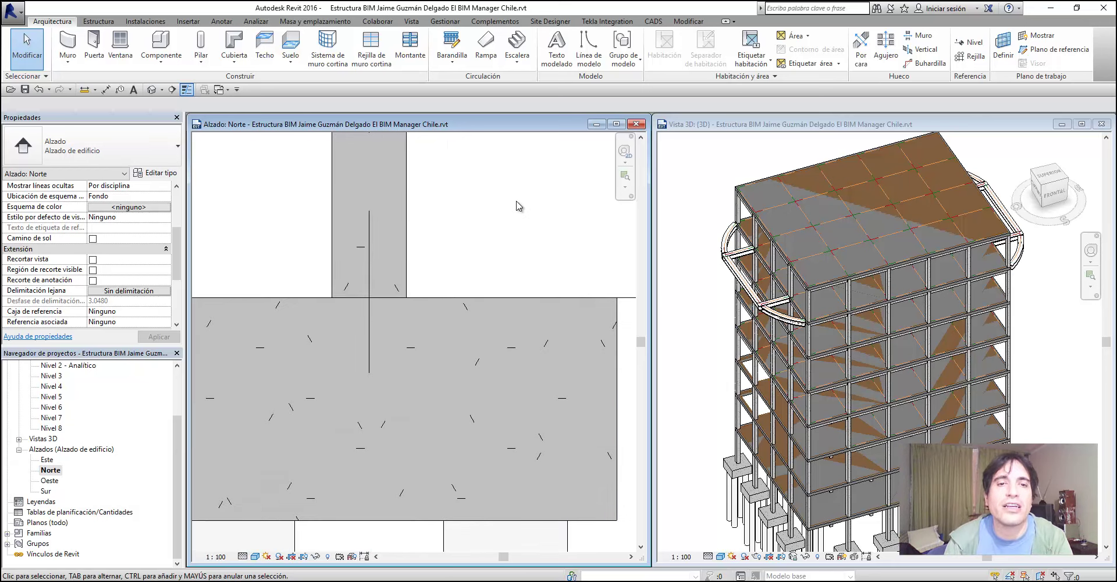
mouse_move(524, 213)
middle_down()
mouse_move(559, 182)
mouse_move(515, 254)
middle_up()
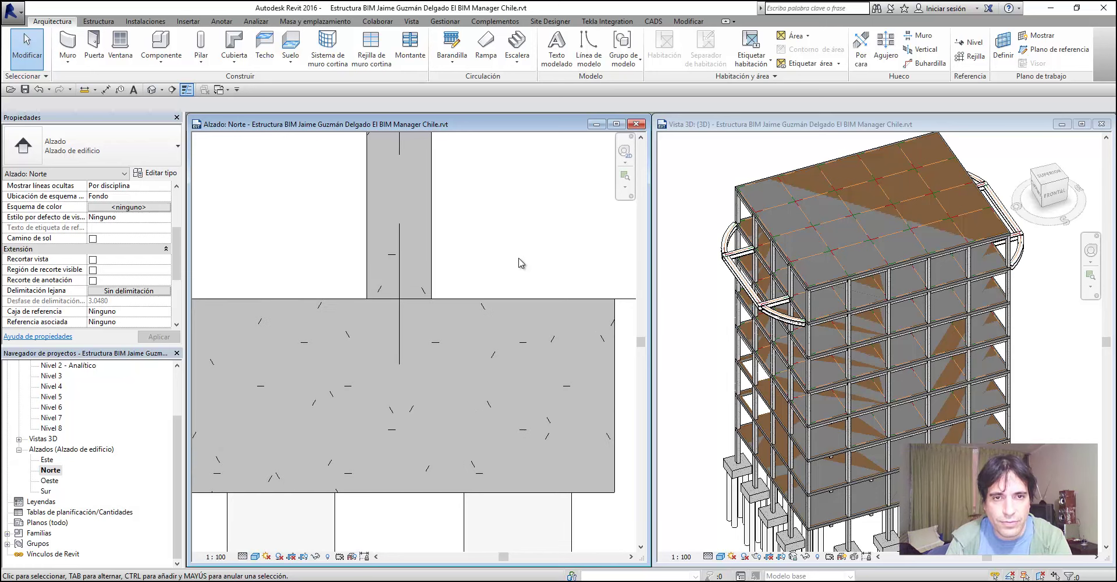
mouse_move(517, 266)
middle_down()
mouse_move(540, 254)
mouse_move(531, 249)
middle_up()
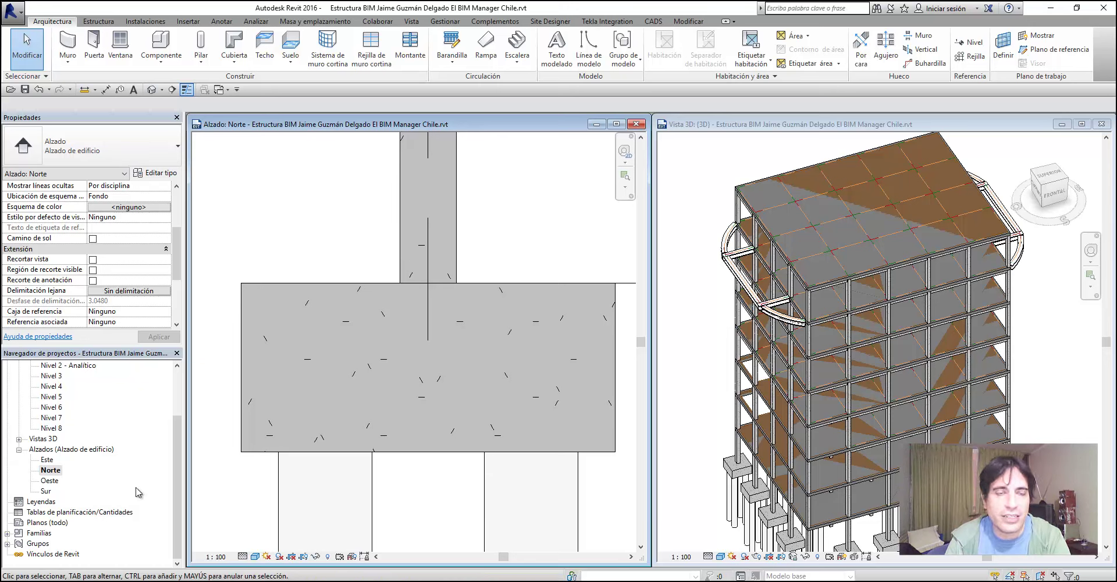
middle_drag(546, 252, 529, 256)
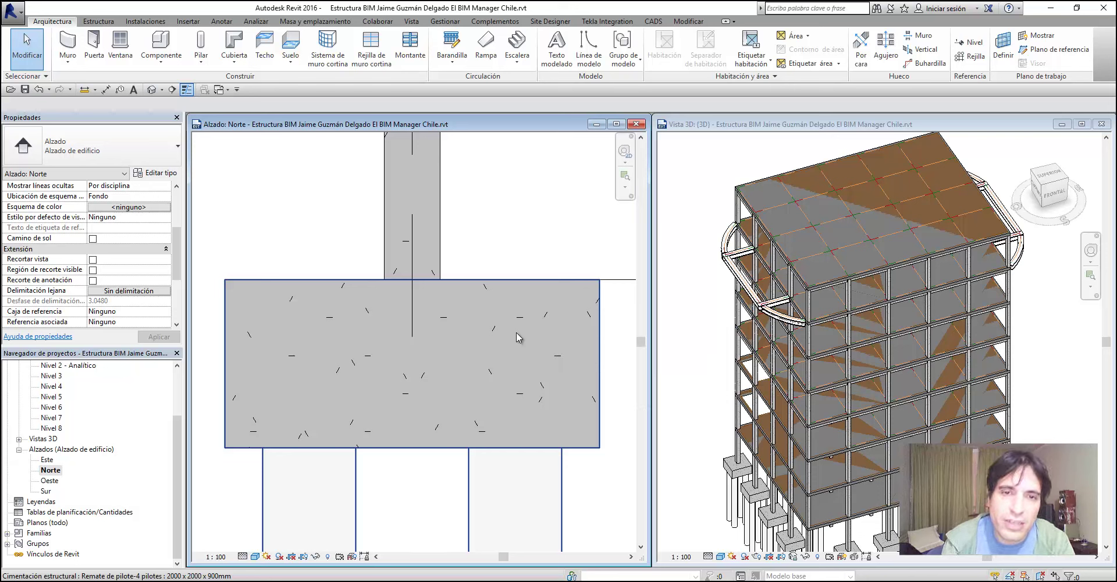
middle_drag(507, 365, 502, 361)
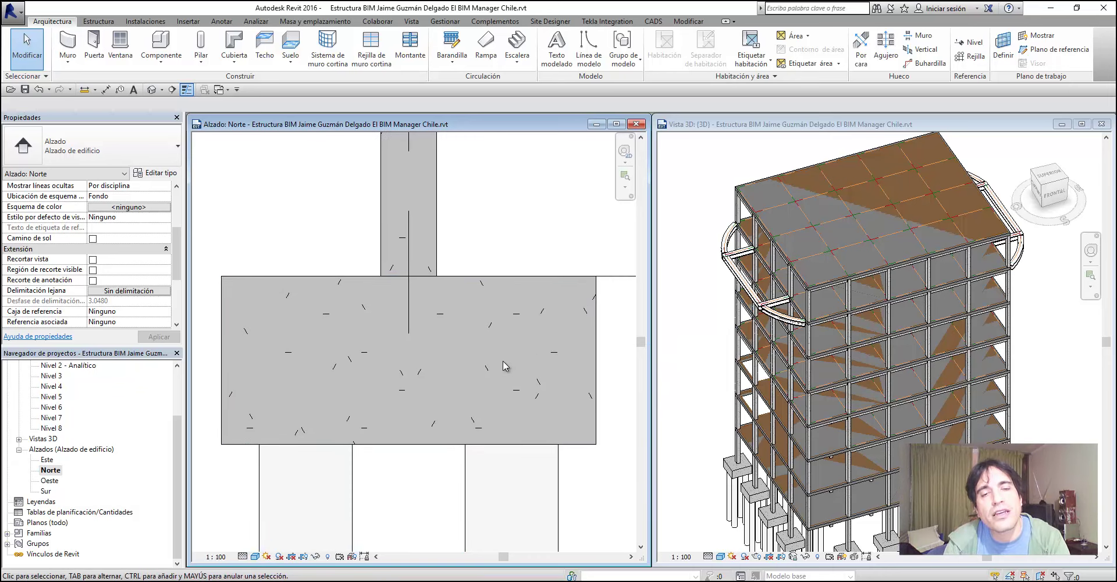
scroll(504, 373, down, 1)
scroll(498, 375, down, 2)
scroll(492, 315, down, 3)
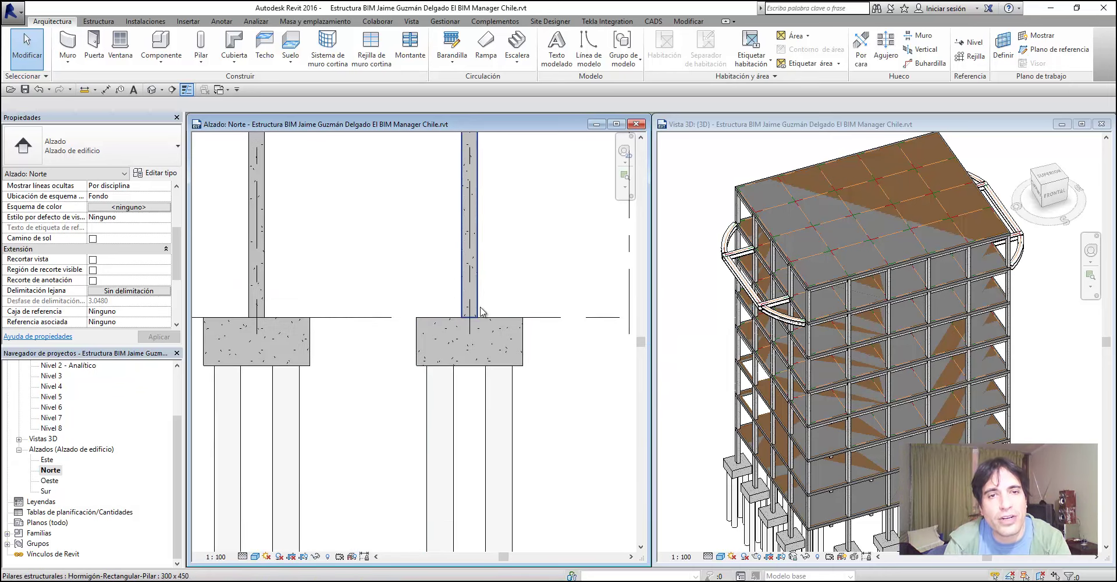
scroll(481, 311, down, 2)
scroll(474, 394, down, 2)
scroll(476, 367, down, 1)
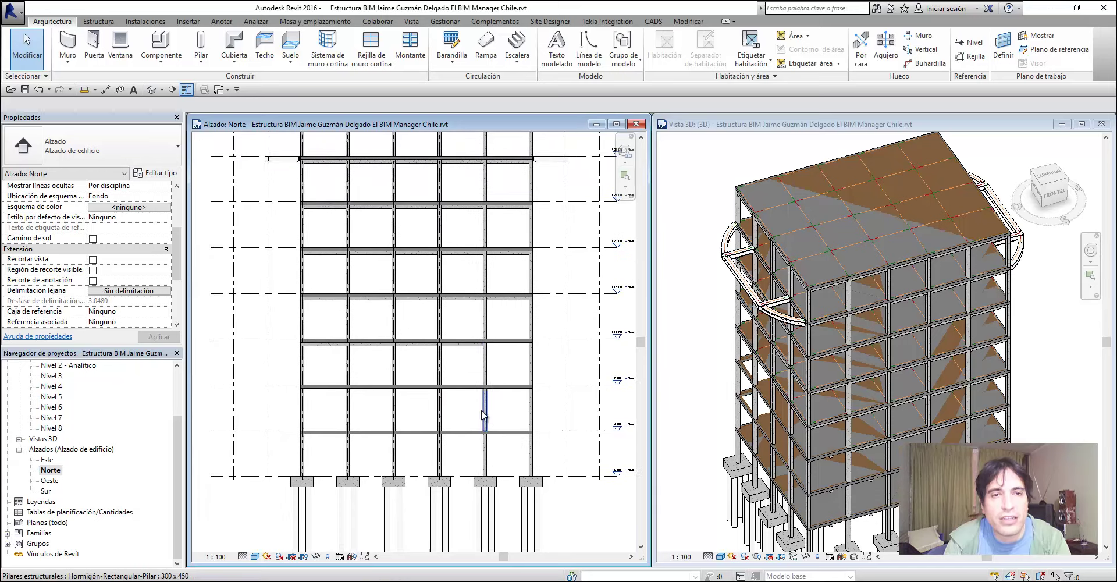
scroll(483, 414, down, 1)
scroll(475, 415, down, 1)
middle_drag(461, 416, 467, 408)
Make the 3D view active and pan it across the foundations
click(868, 130)
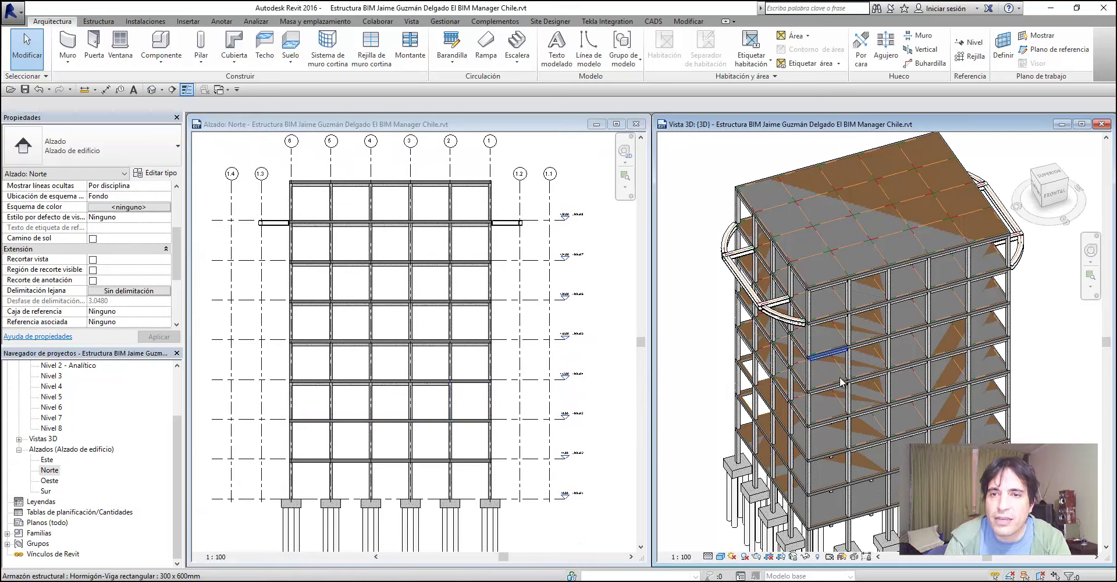
scroll(805, 469, up, 2)
scroll(804, 469, up, 1)
scroll(805, 469, up, 2)
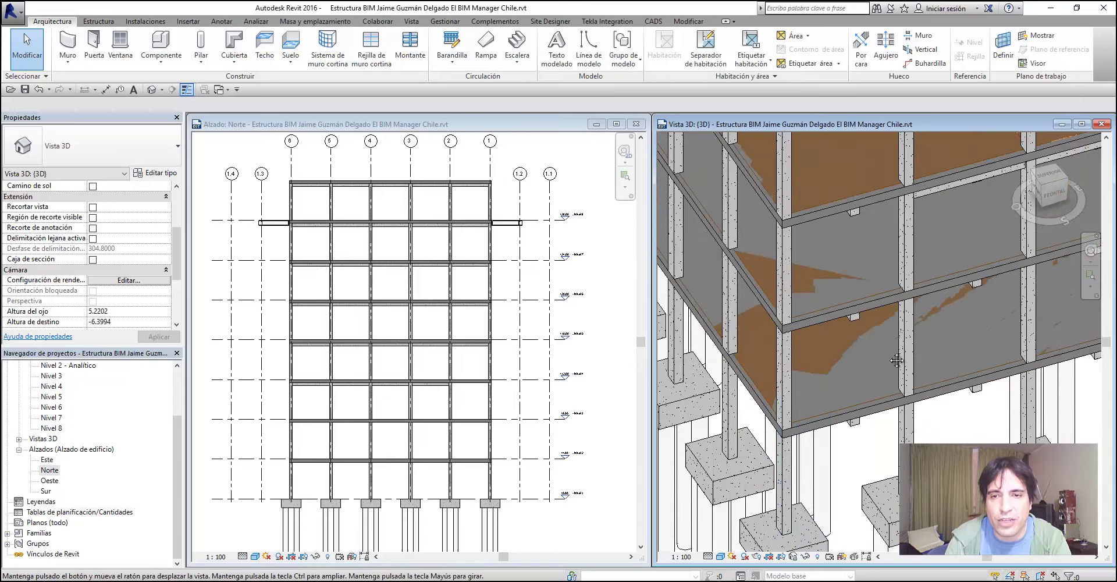
middle_drag(805, 469, 677, 341)
Centre a column and its footing in the North elevation and bring up the Structure tools
click(465, 381)
scroll(466, 381, up, 2)
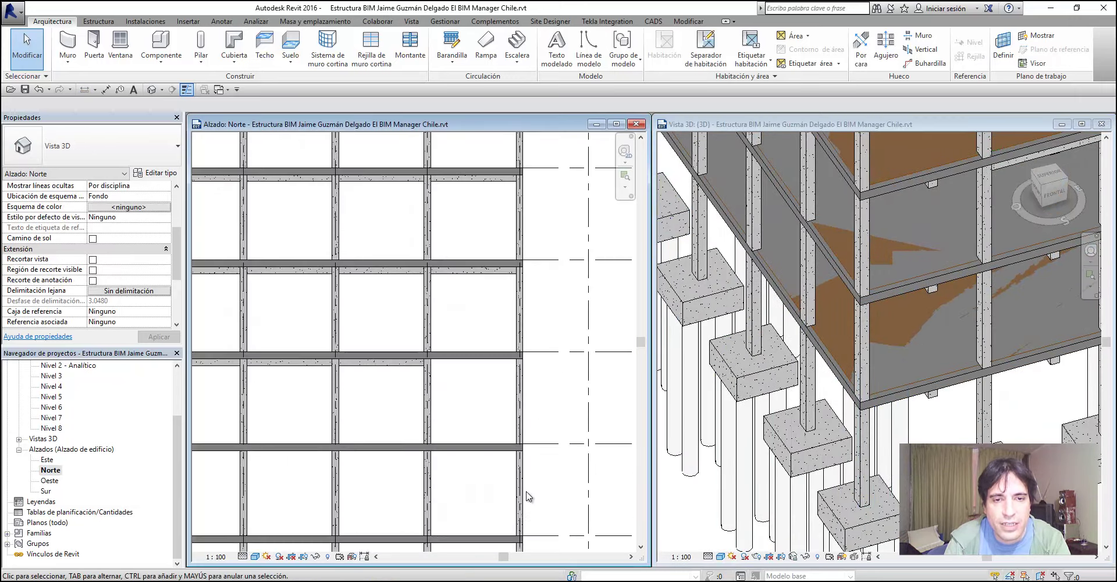
scroll(460, 349, up, 2)
scroll(452, 321, up, 2)
mouse_move(446, 312)
middle_down()
mouse_move(508, 295)
mouse_move(547, 216)
middle_up()
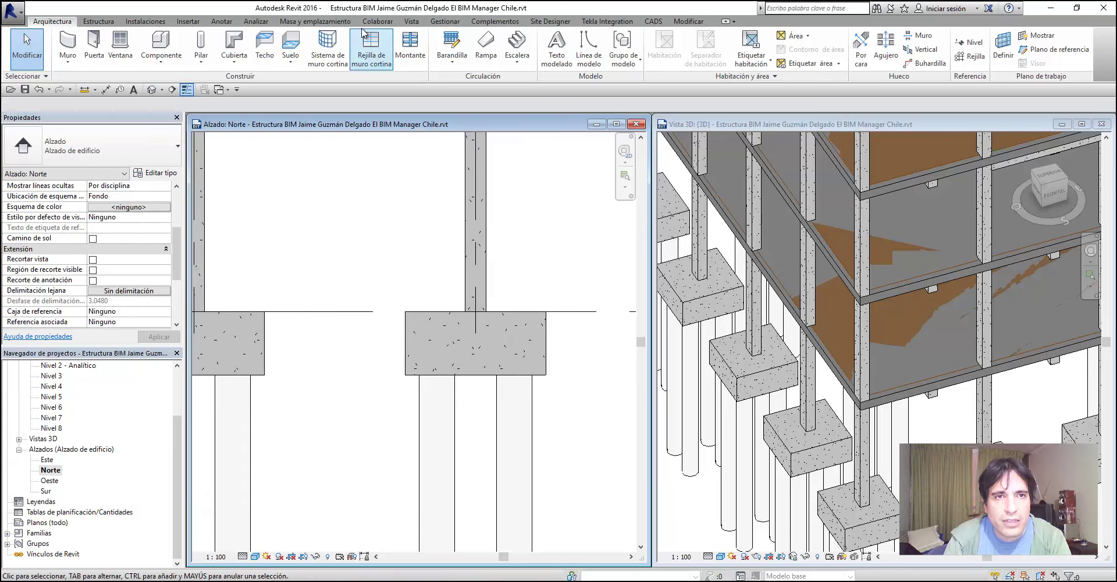
click(99, 21)
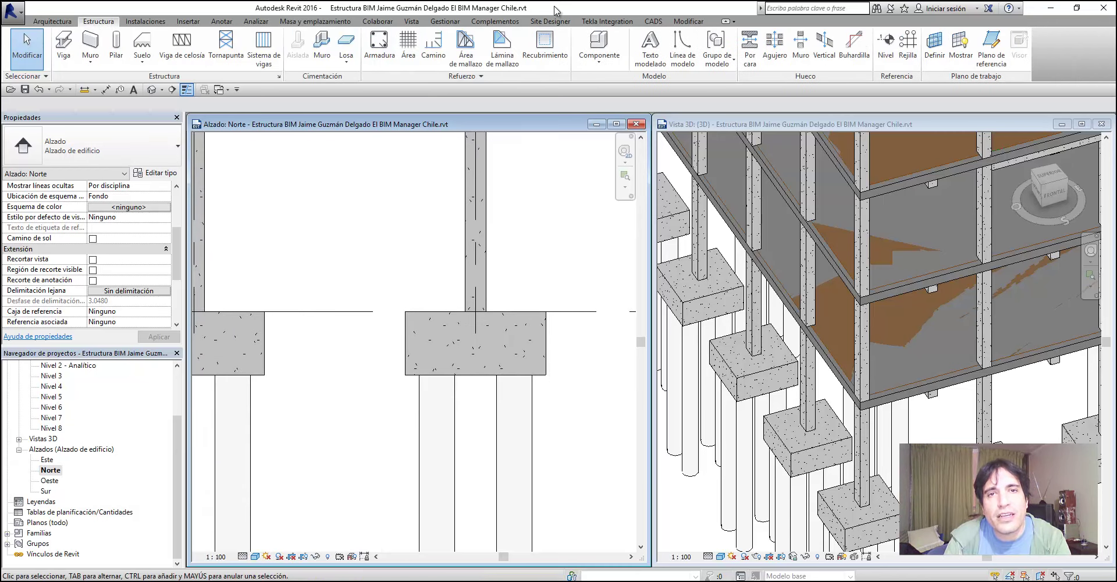
Check the reinforcement settings list and zoom the elevation toward the pile cap
click(488, 79)
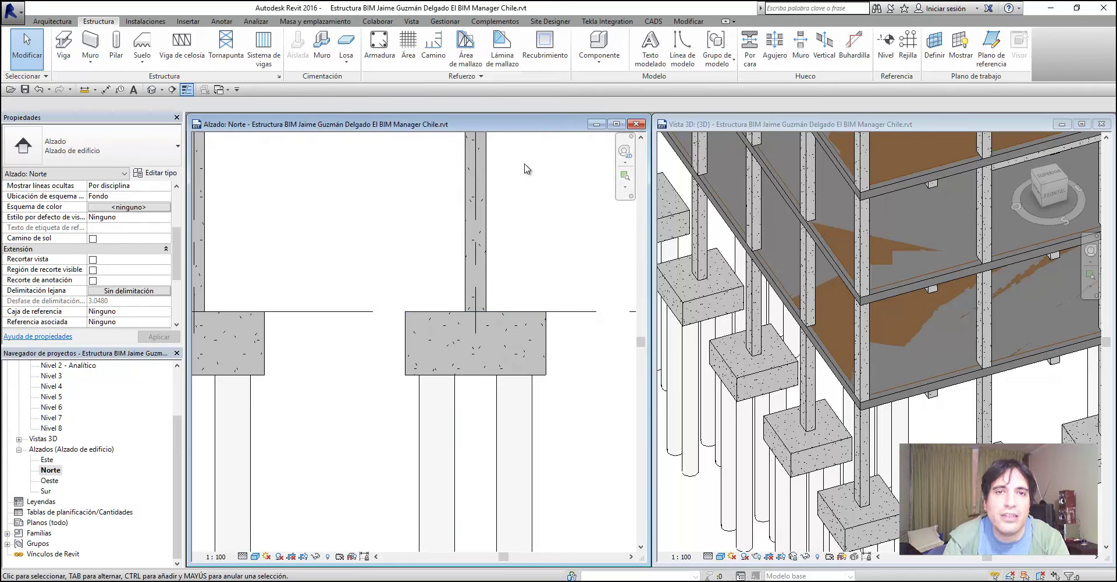
scroll(531, 309, down, 1)
scroll(455, 365, down, 1)
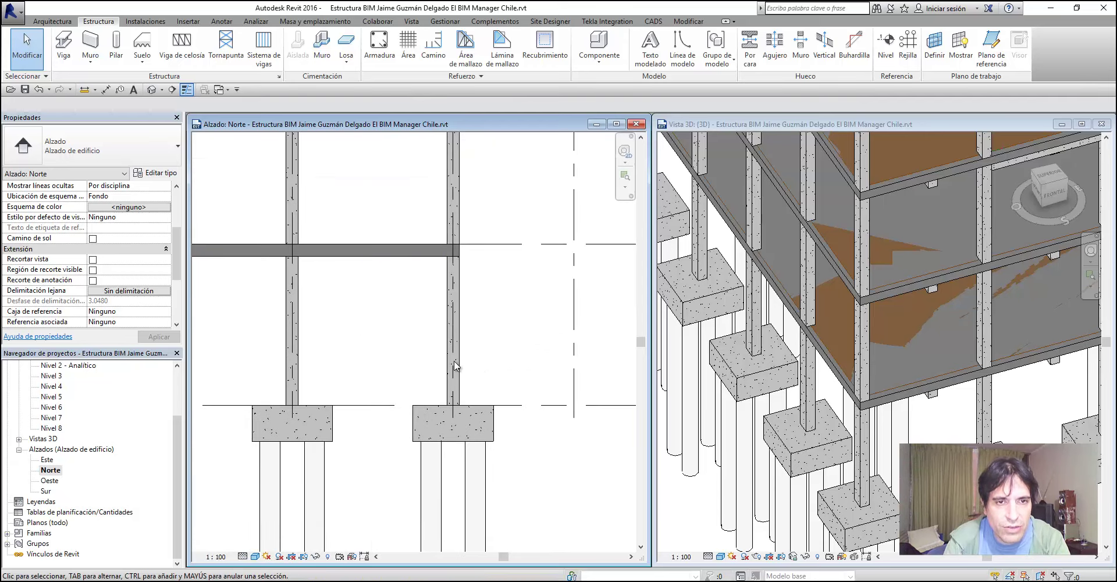
scroll(455, 365, down, 1)
scroll(514, 379, down, 1)
scroll(514, 379, down, 1)
scroll(591, 429, up, 1)
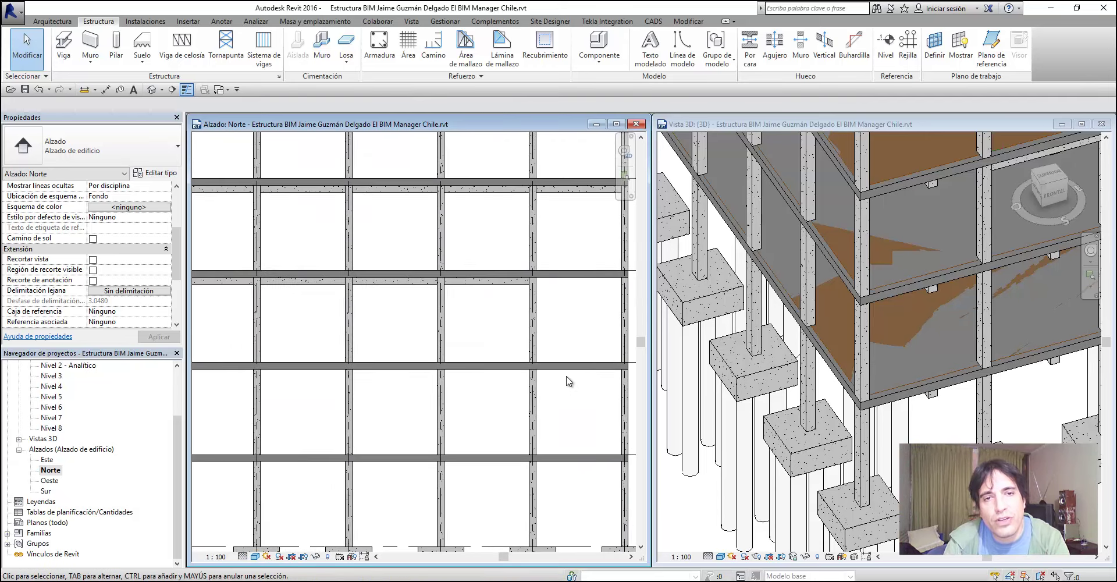
scroll(568, 407, down, 2)
scroll(541, 413, up, 1)
scroll(481, 307, up, 1)
scroll(464, 341, up, 2)
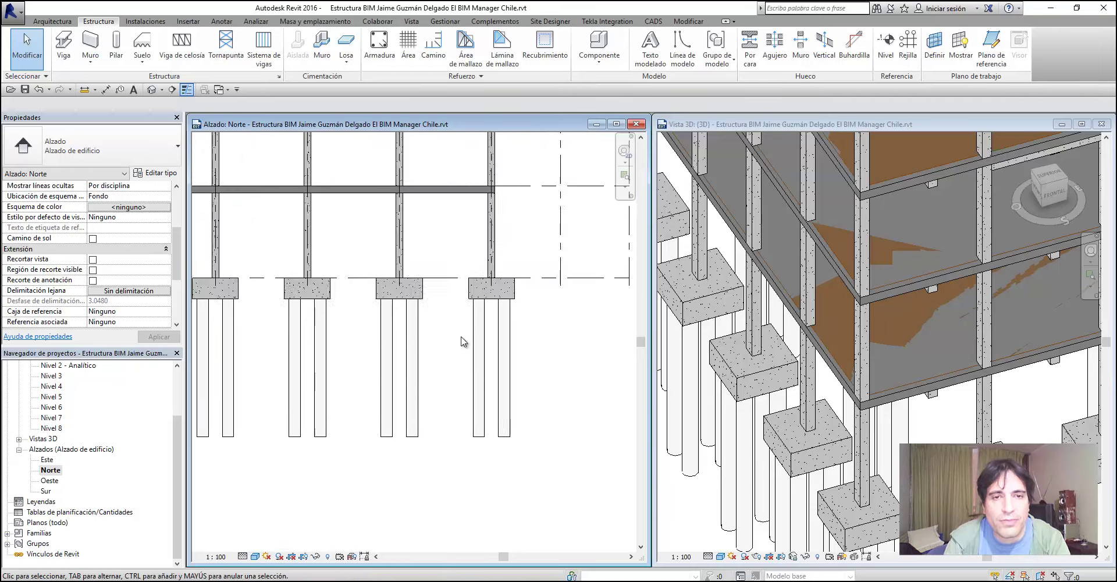
scroll(469, 232, up, 2)
scroll(444, 247, up, 2)
scroll(459, 295, up, 1)
scroll(459, 295, up, 2)
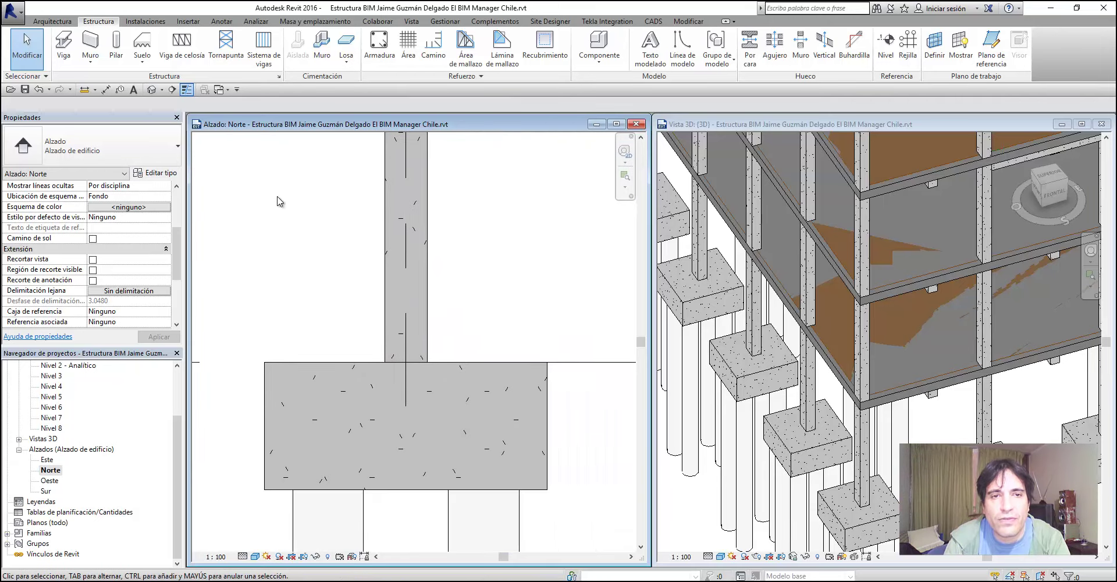
Select the pile cap under the column and start Rebar placement in it
middle_drag(509, 308, 529, 255)
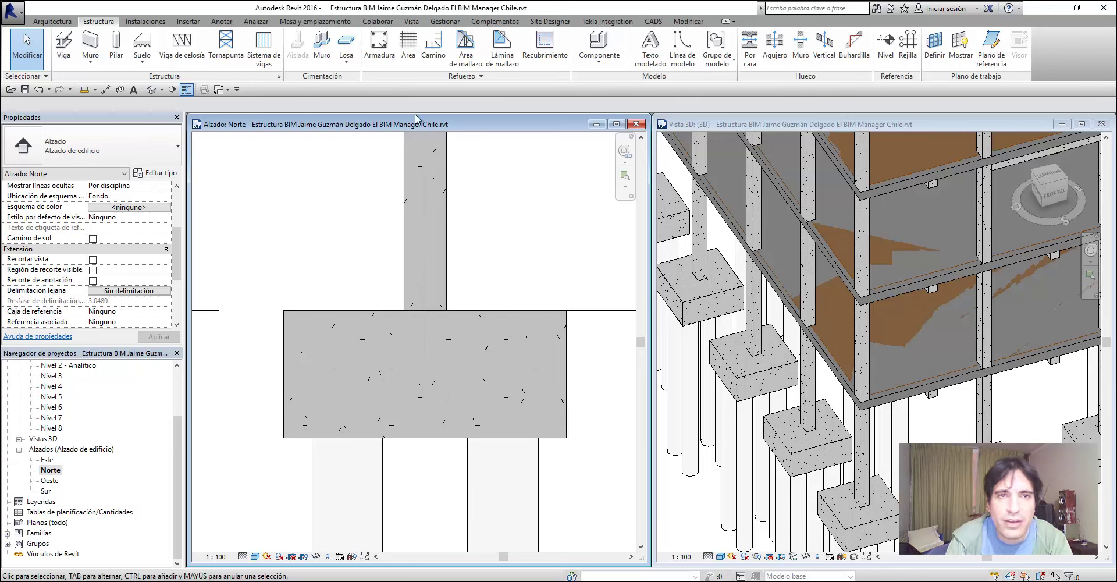
click(490, 319)
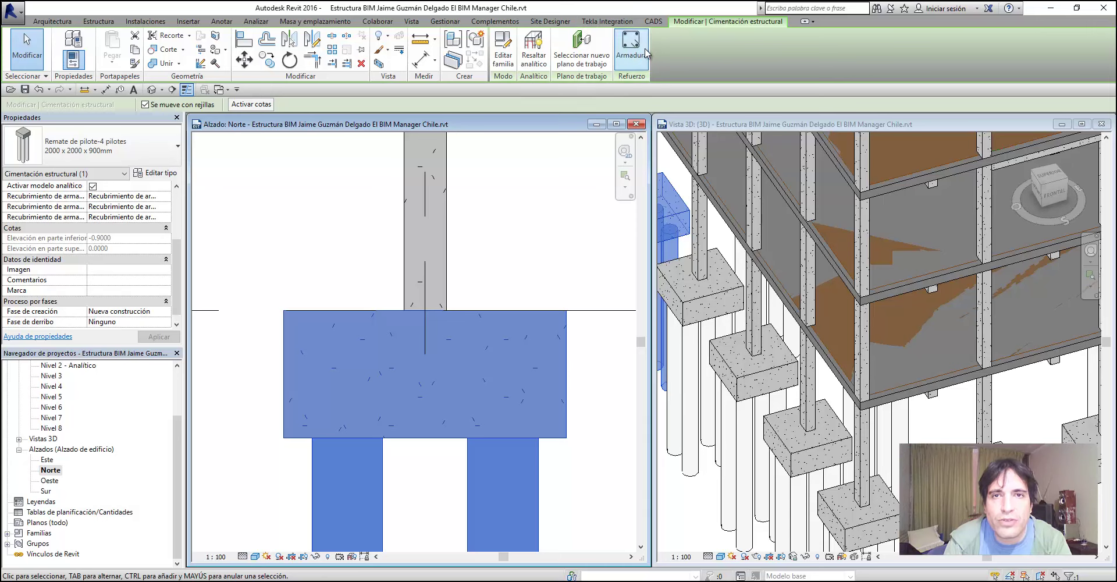
click(643, 52)
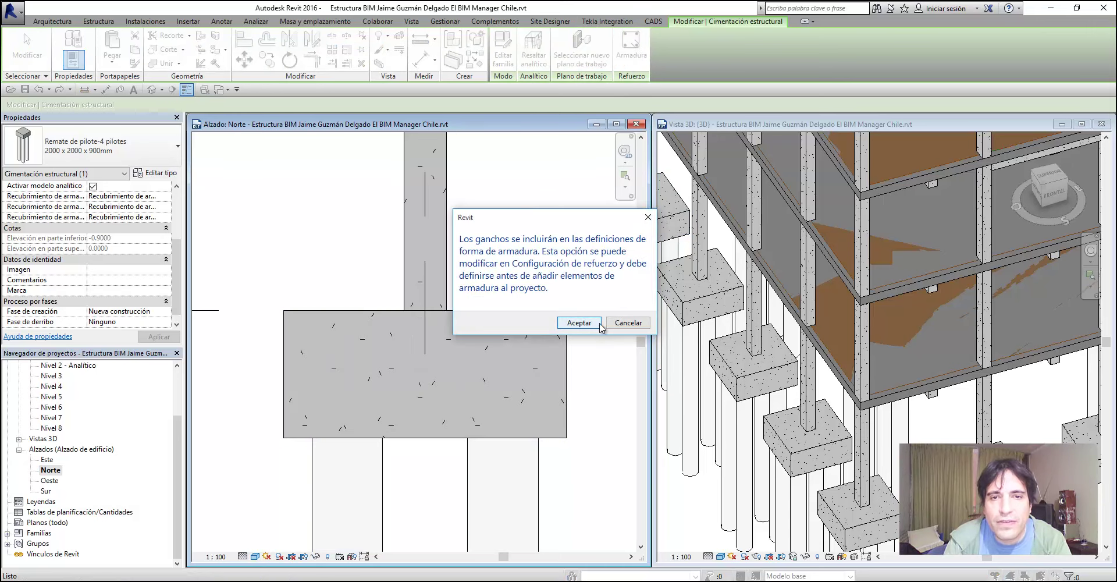
Accept the hooks notice and preview shape 41 rebar horizontally in the pile cap
click(599, 322)
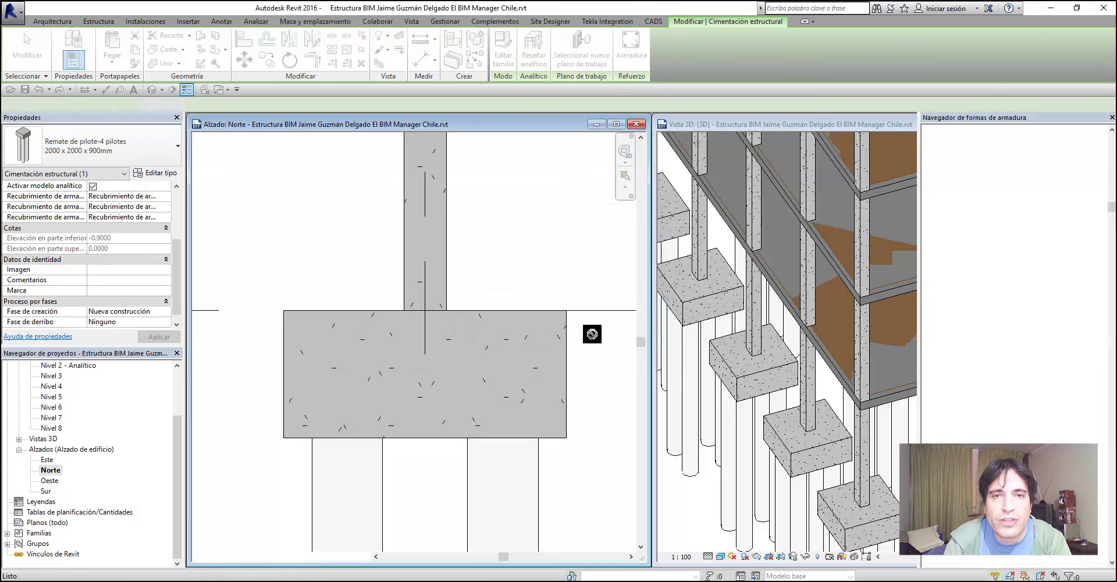
scroll(529, 285, down, 2)
middle_drag(529, 284, 472, 309)
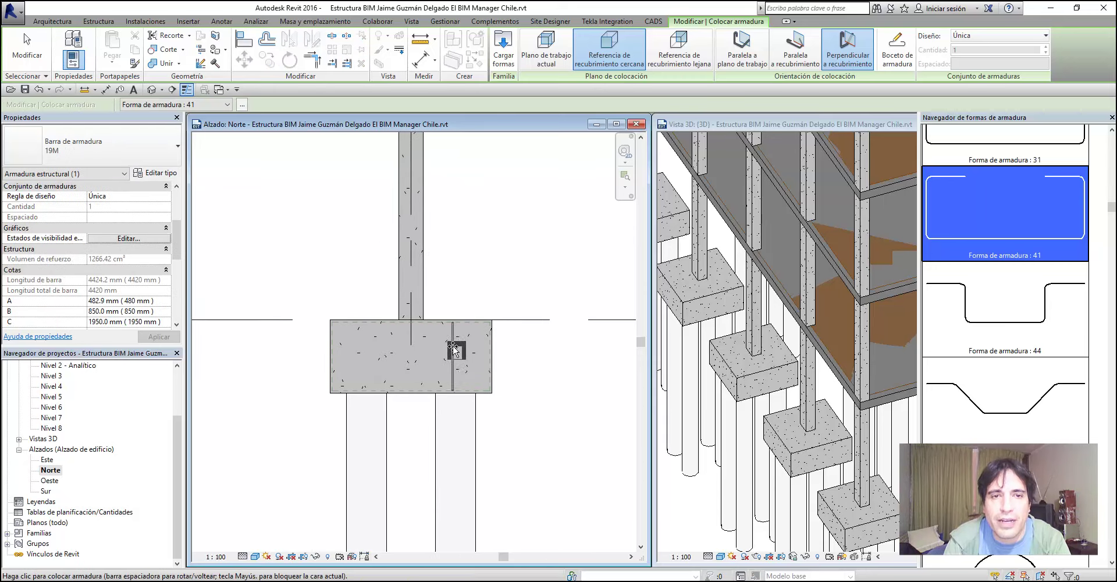
scroll(435, 290, up, 2)
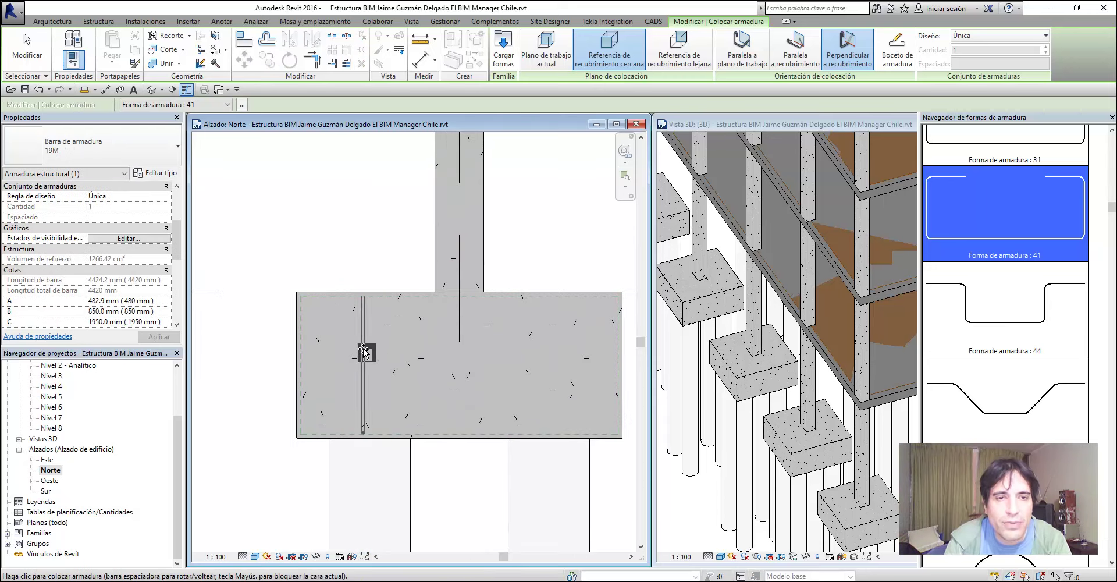
scroll(408, 326, up, 1)
scroll(373, 349, up, 1)
scroll(364, 291, down, 1)
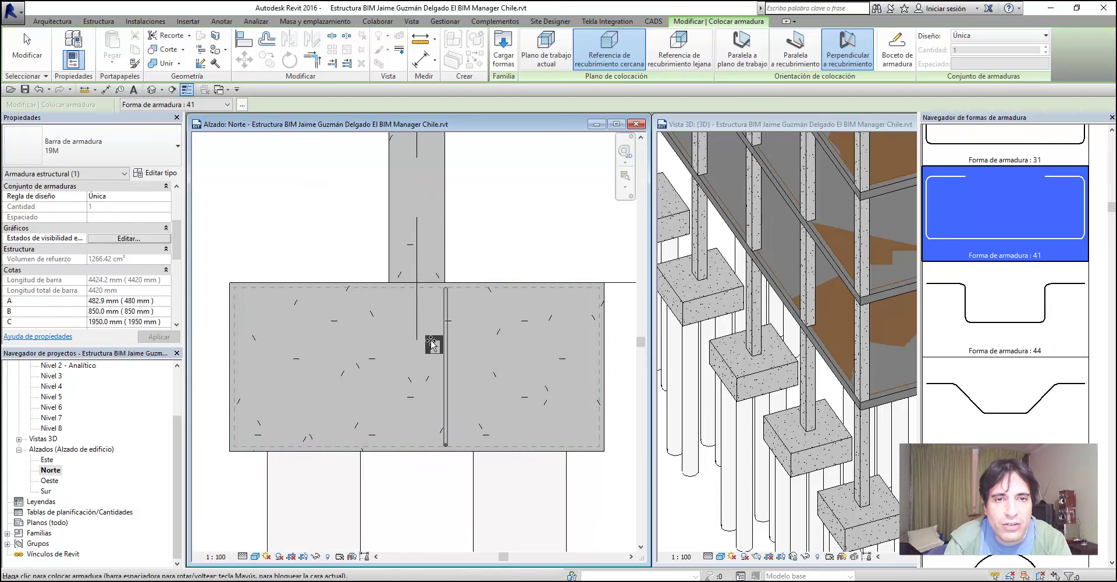
key(space)
Pan toward the column above, then cancel rebar placement without adding any bars
middle_drag(414, 369, 292, 364)
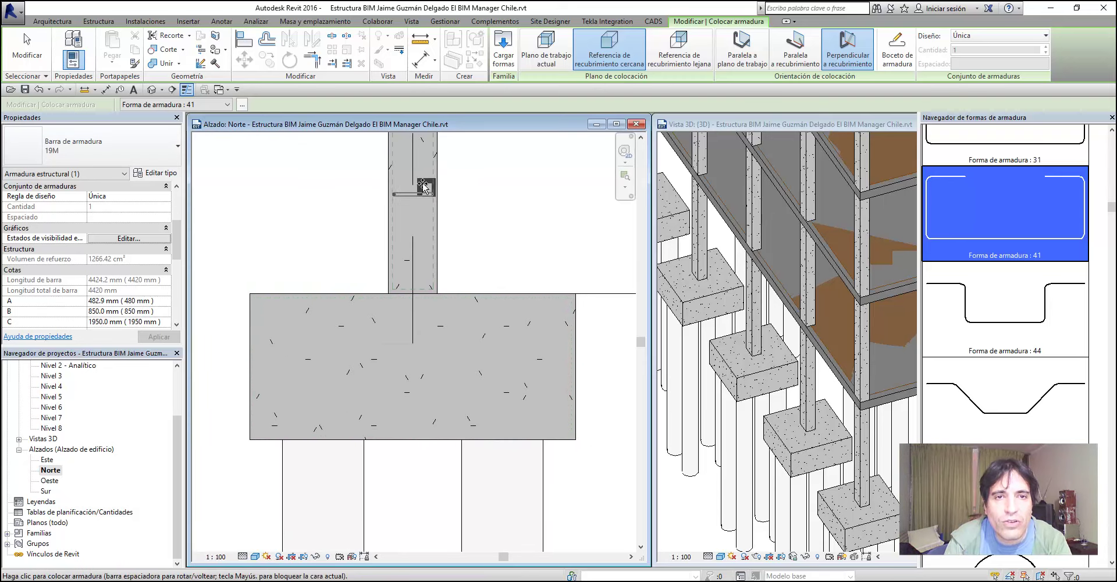
click(520, 306)
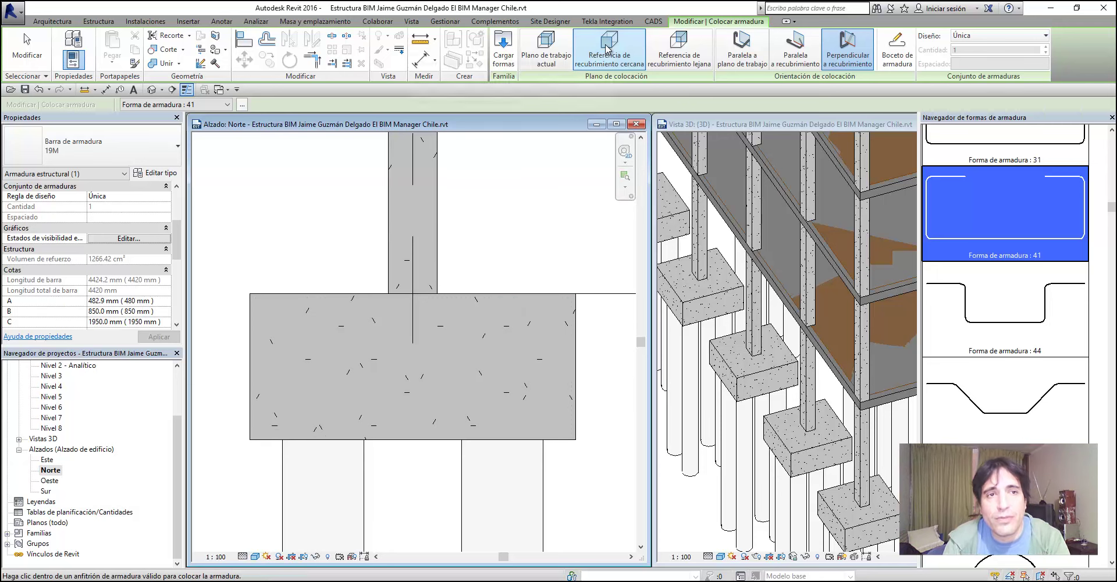
scroll(955, 237, down, 1)
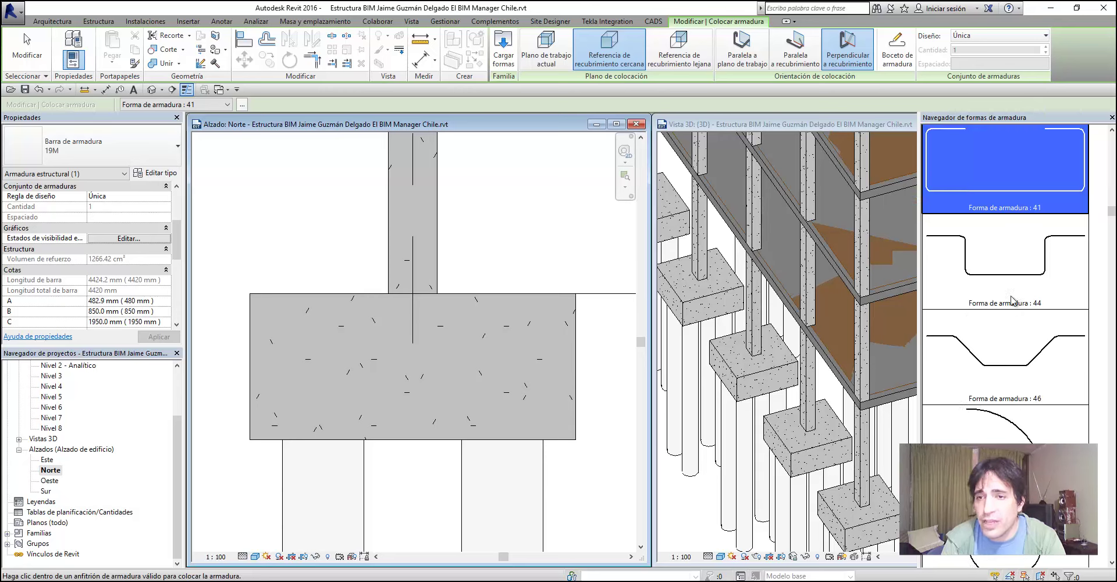
scroll(1001, 291, up, 5)
scroll(1030, 354, down, 1)
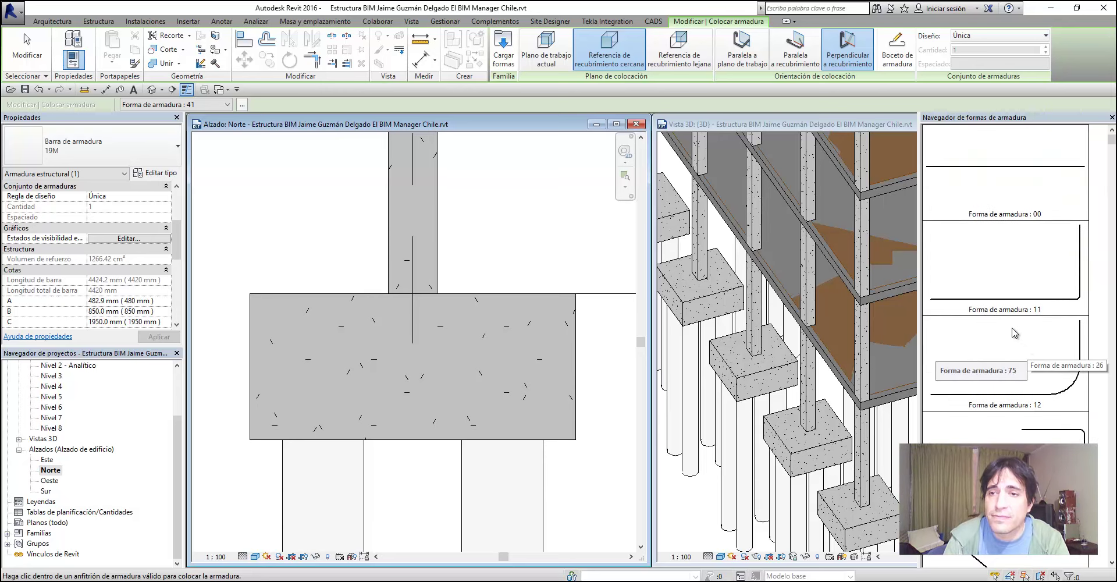
scroll(1012, 349, down, 2)
scroll(967, 350, up, 1)
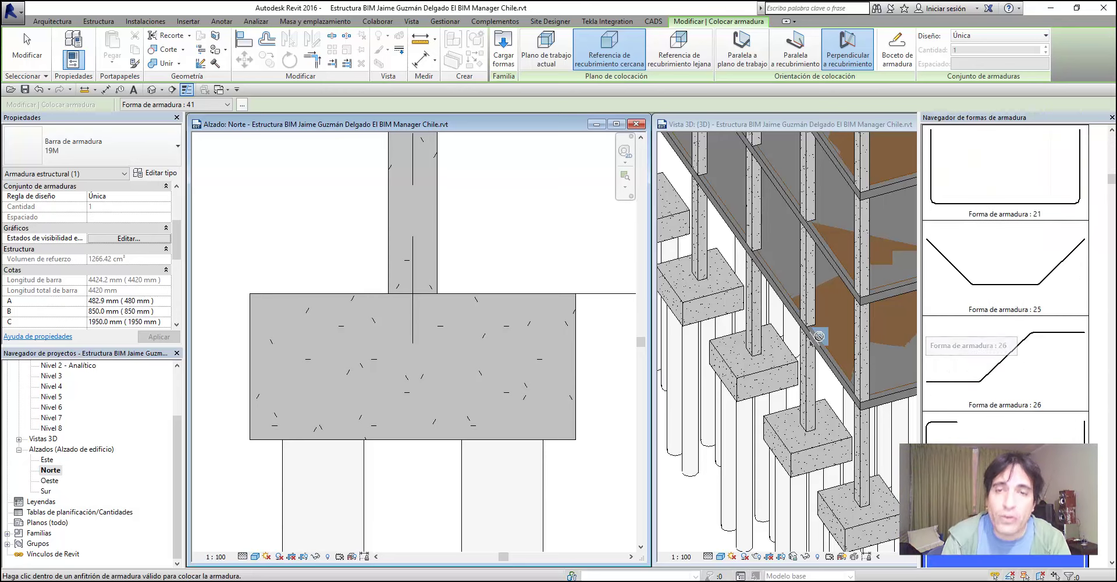
scroll(774, 373, down, 3)
scroll(774, 384, down, 3)
key(Escape)
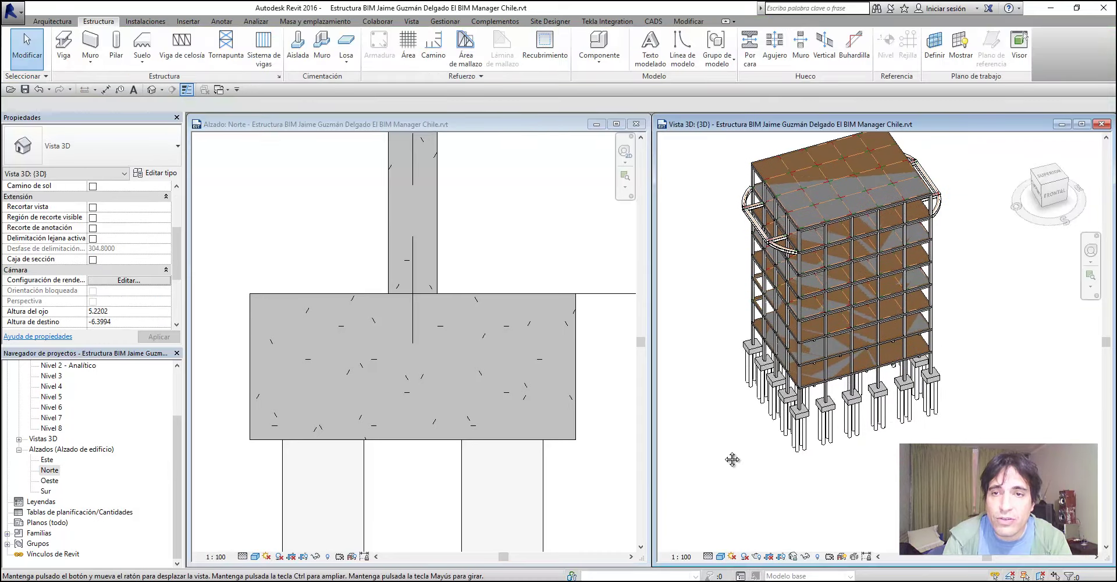
scroll(757, 419, up, 2)
scroll(814, 349, up, 4)
middle_drag(914, 262, 920, 290)
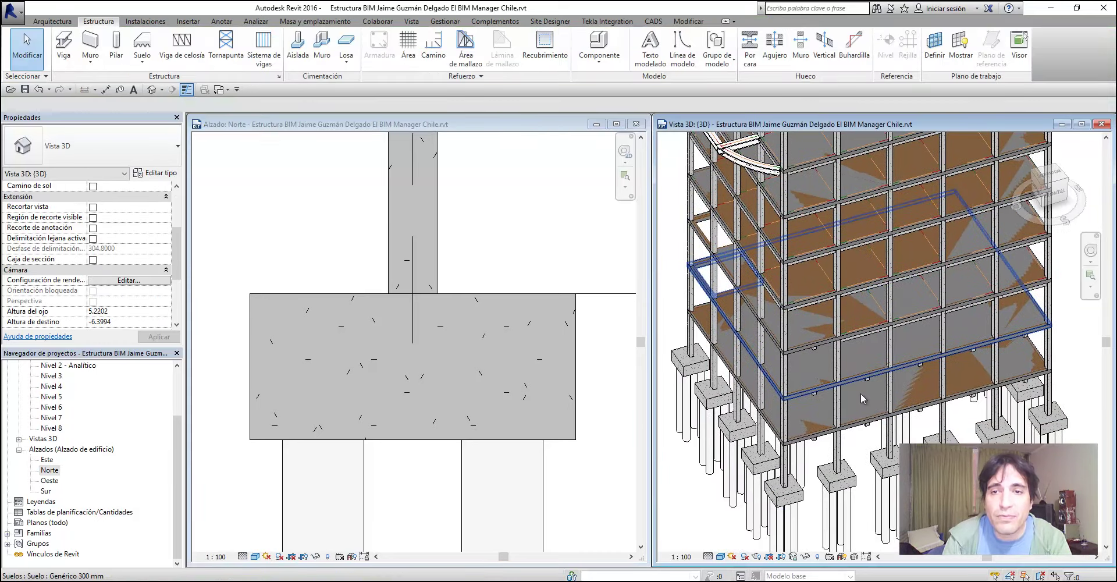
scroll(861, 393, up, 3)
scroll(798, 369, down, 1)
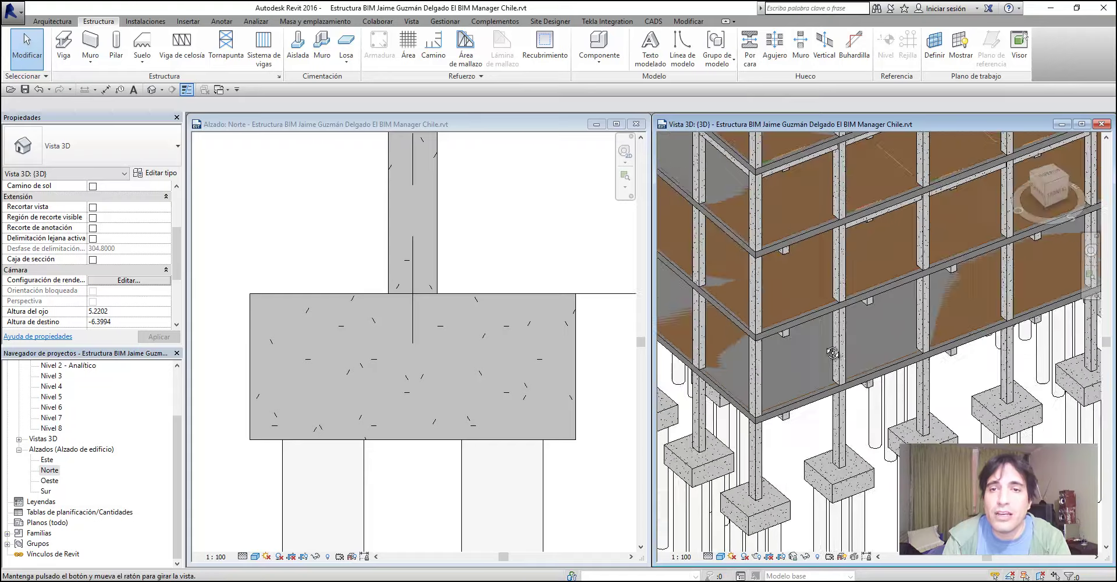
scroll(815, 372, down, 1)
scroll(838, 377, down, 1)
scroll(856, 381, down, 1)
scroll(851, 389, down, 1)
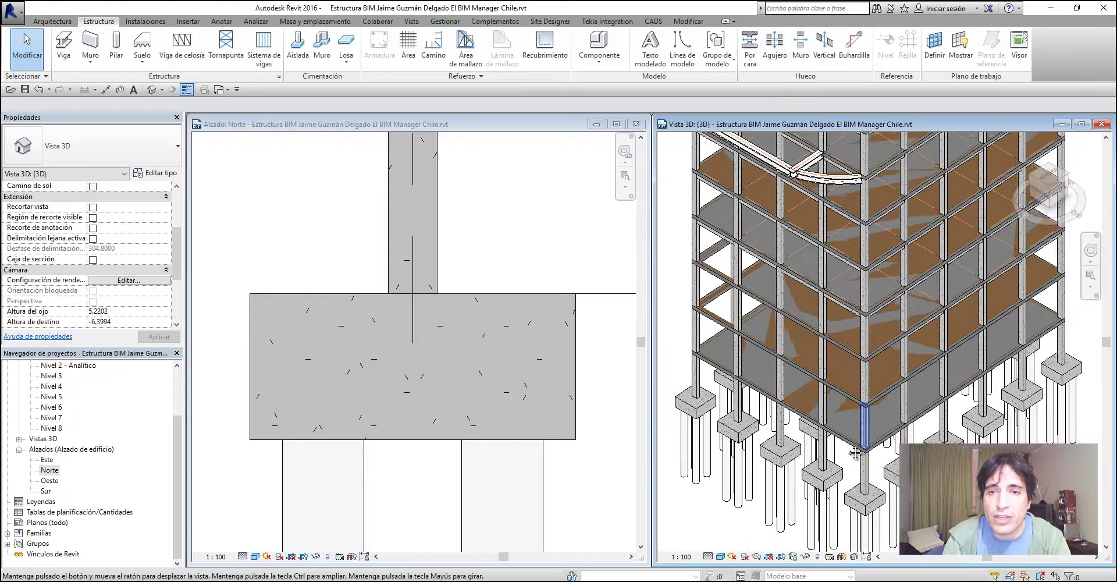
scroll(844, 400, down, 2)
scroll(836, 414, down, 1)
scroll(830, 427, down, 1)
mouse_move(827, 430)
shift+middle_down()
mouse_move(851, 460)
mouse_move(863, 457)
shift+middle_up()
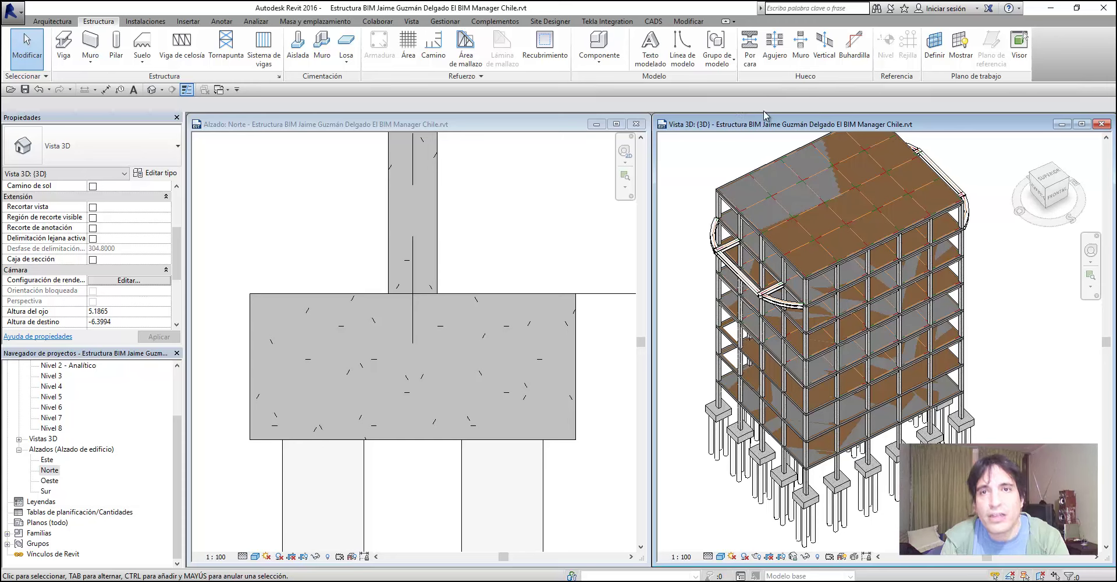
click(550, 123)
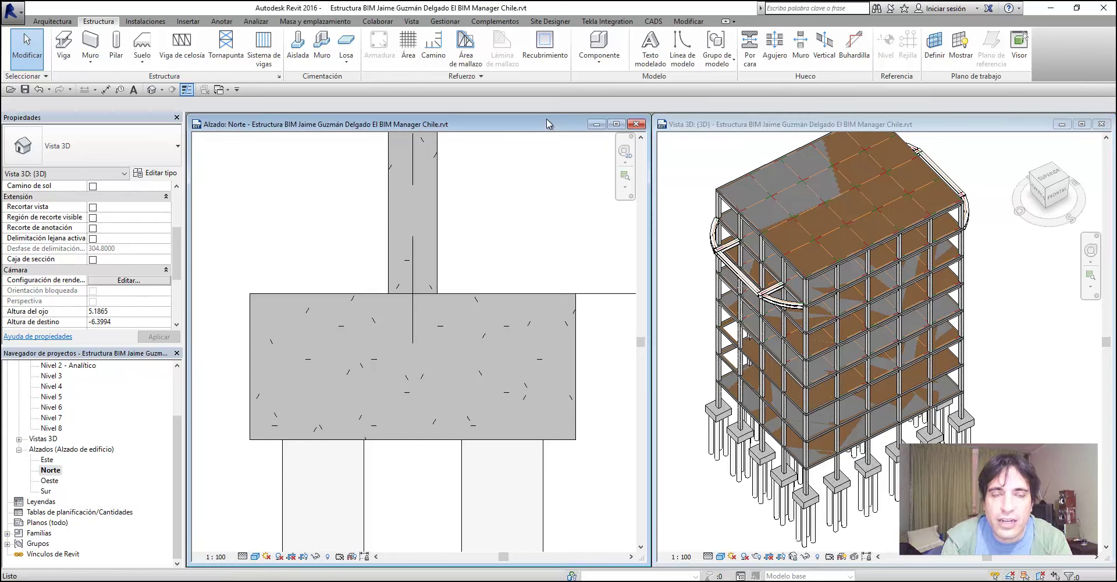
scroll(507, 268, down, 3)
middle_drag(491, 207, 464, 281)
scroll(419, 332, up, 1)
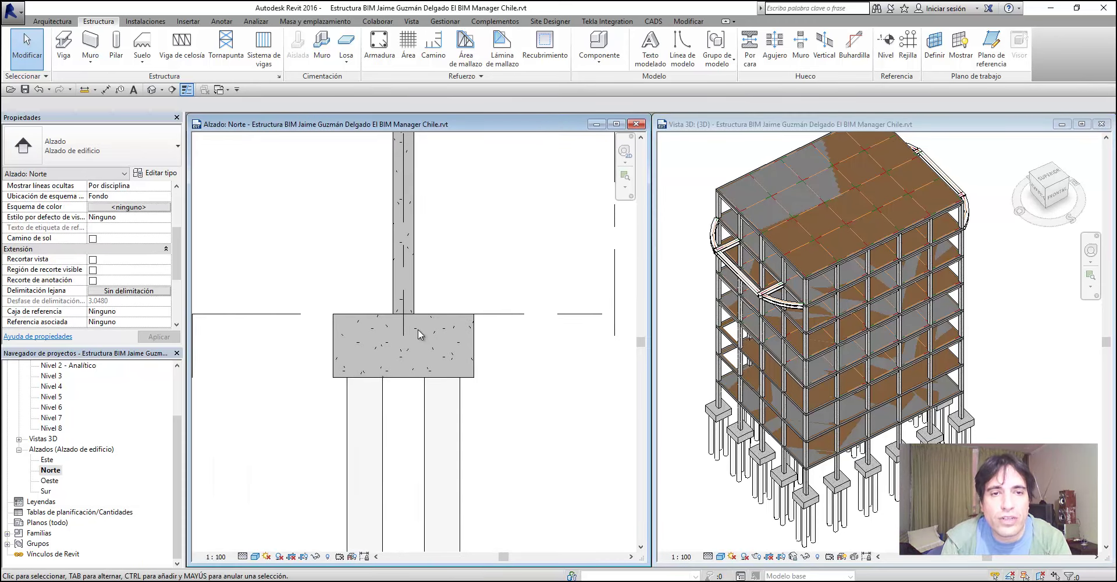
scroll(431, 329, up, 3)
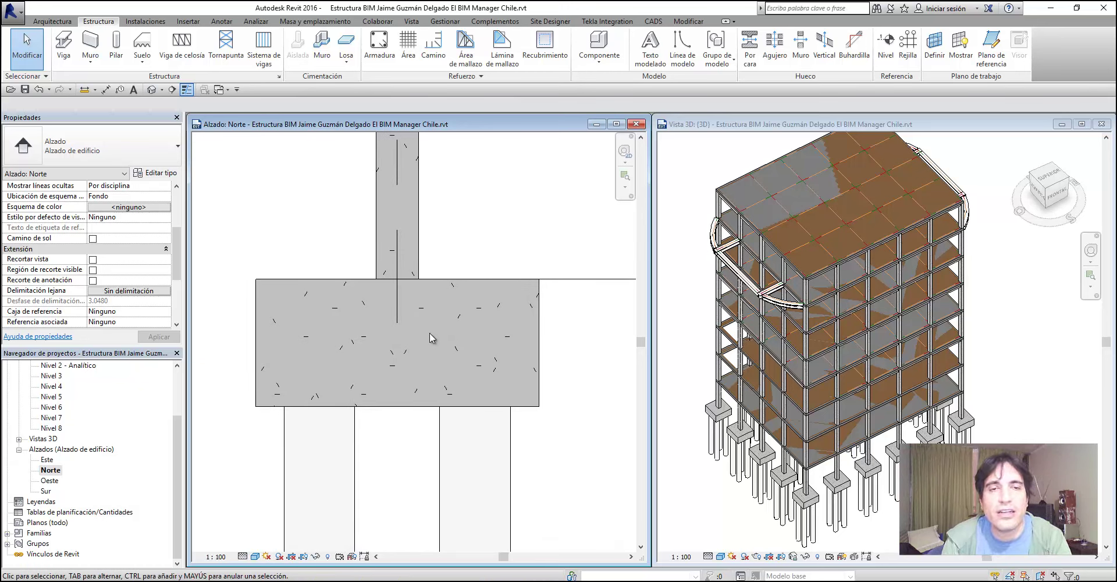
middle_drag(468, 210, 471, 273)
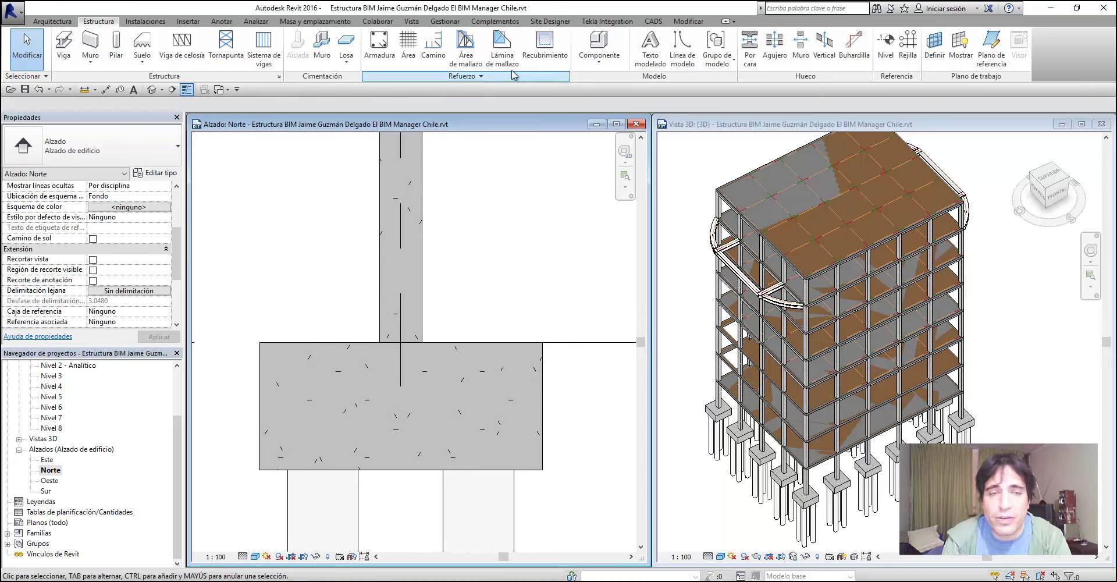
scroll(511, 255, down, 3)
scroll(511, 254, down, 1)
middle_drag(500, 349, 483, 450)
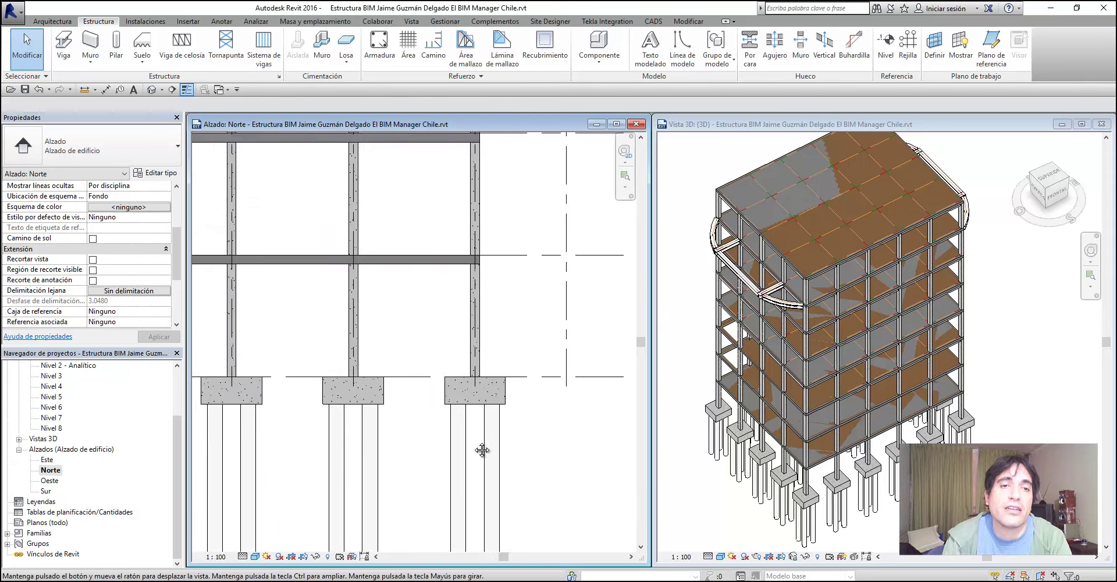
scroll(431, 370, down, 1)
scroll(463, 405, down, 2)
scroll(431, 337, down, 1)
scroll(458, 383, down, 1)
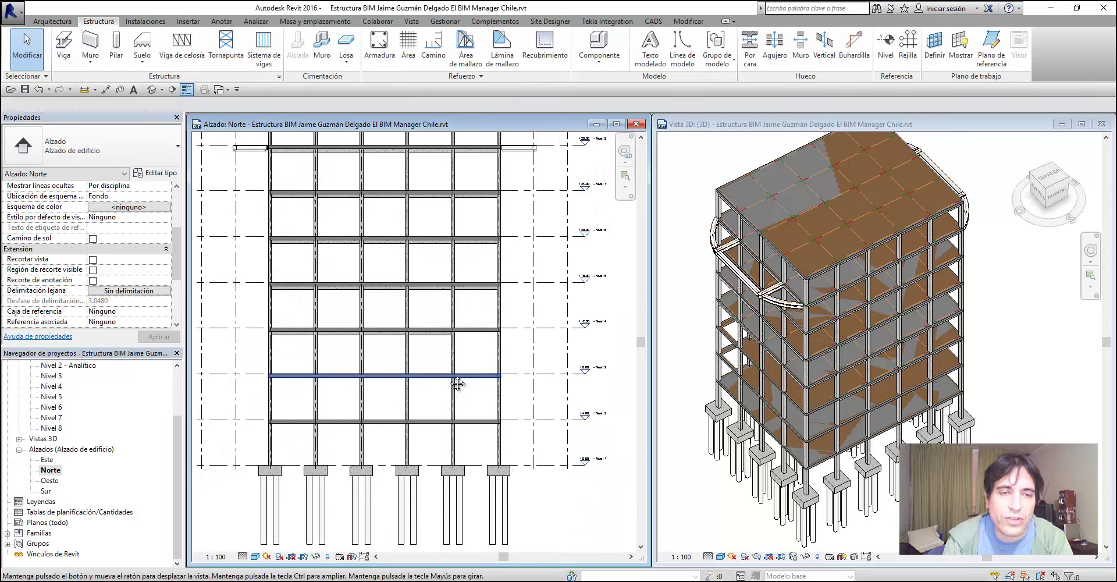
middle_drag(458, 383, 438, 453)
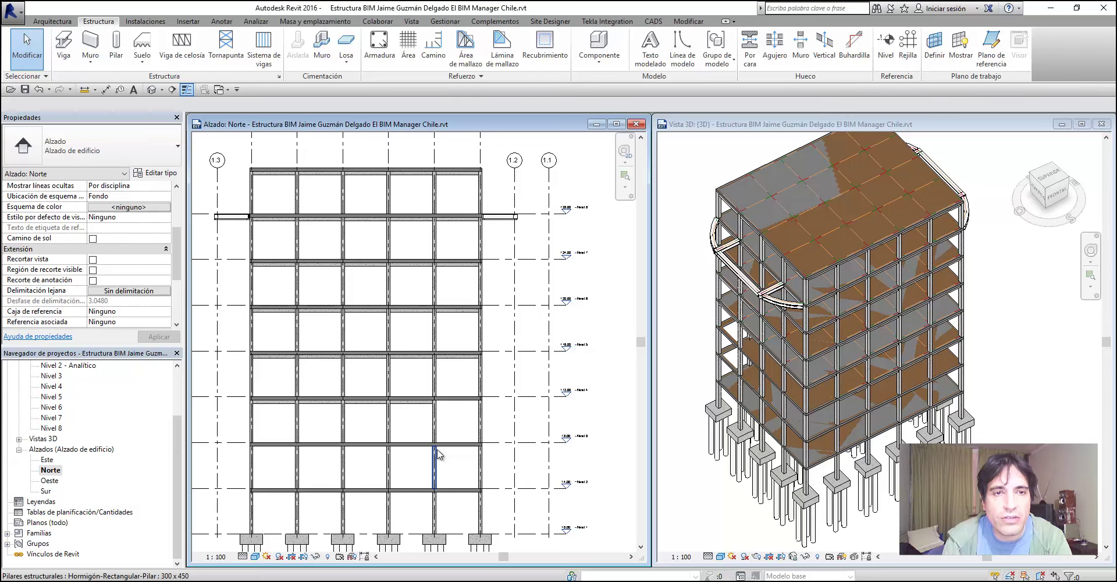
middle_drag(452, 434, 465, 411)
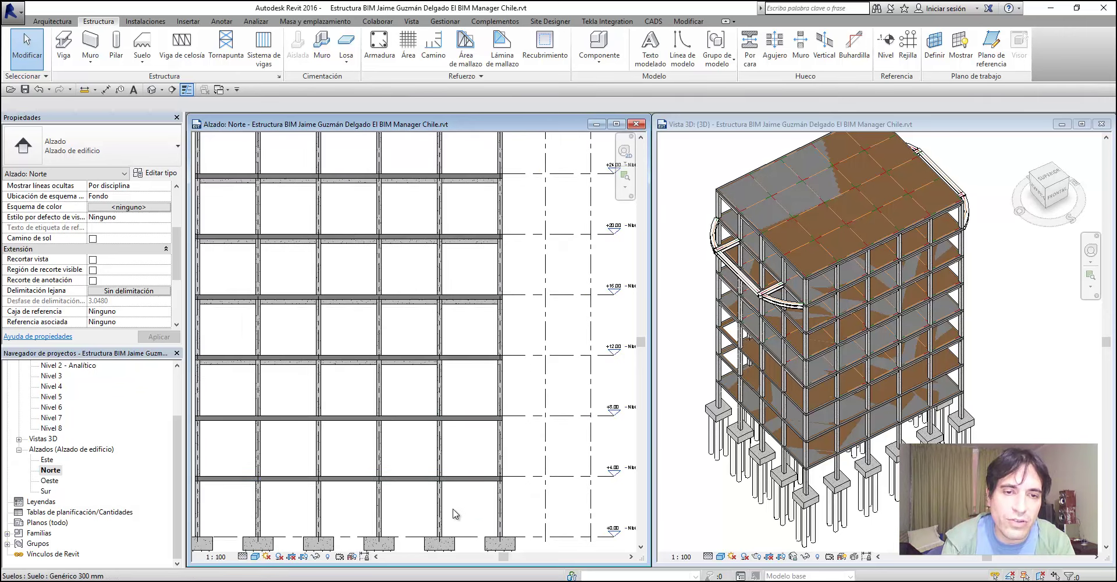
scroll(474, 444, up, 2)
scroll(473, 443, up, 3)
scroll(442, 495, up, 3)
scroll(419, 442, up, 3)
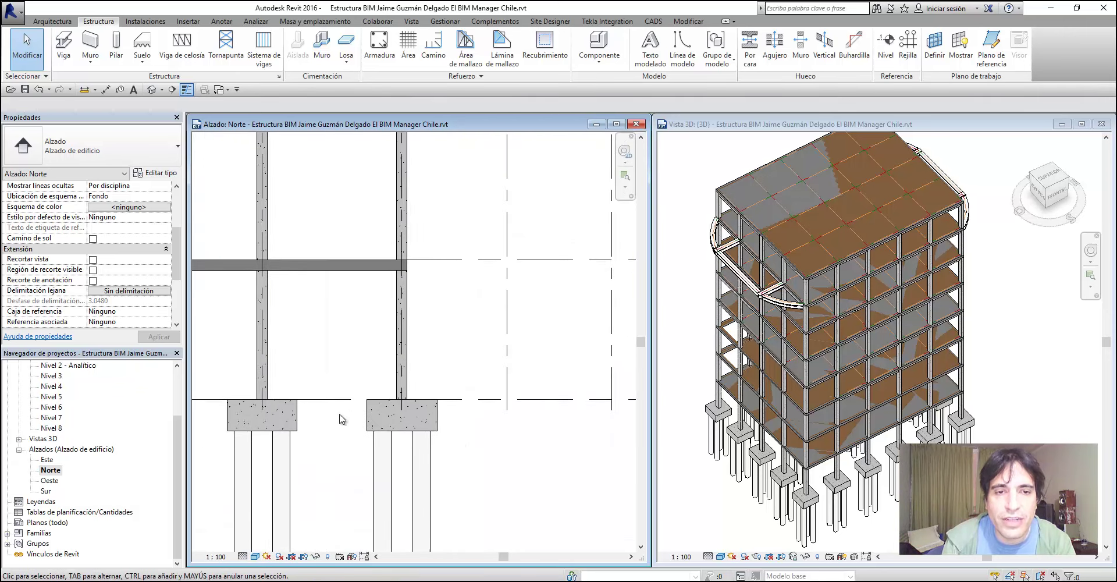
scroll(399, 386, up, 3)
scroll(471, 386, down, 3)
scroll(476, 382, up, 1)
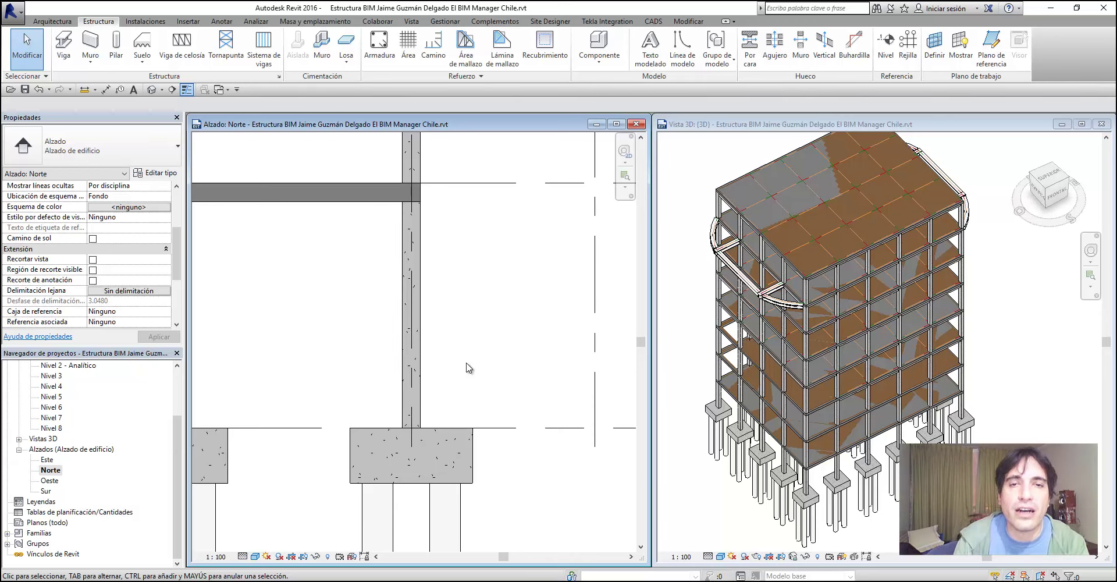
scroll(471, 370, down, 3)
scroll(489, 372, down, 3)
scroll(513, 379, up, 2)
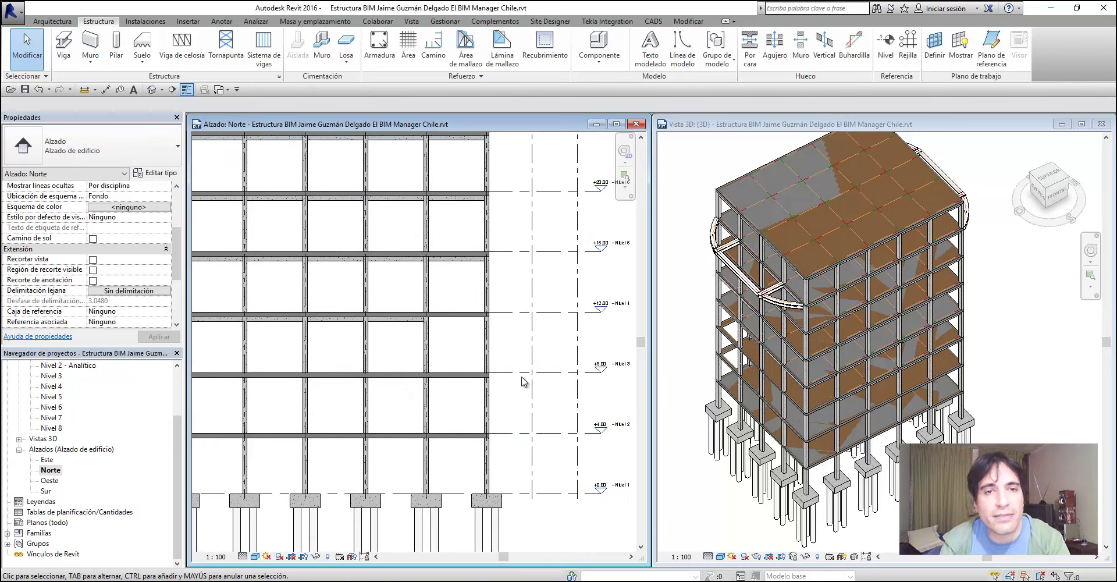
scroll(532, 382, down, 2)
scroll(533, 387, up, 1)
scroll(521, 396, up, 1)
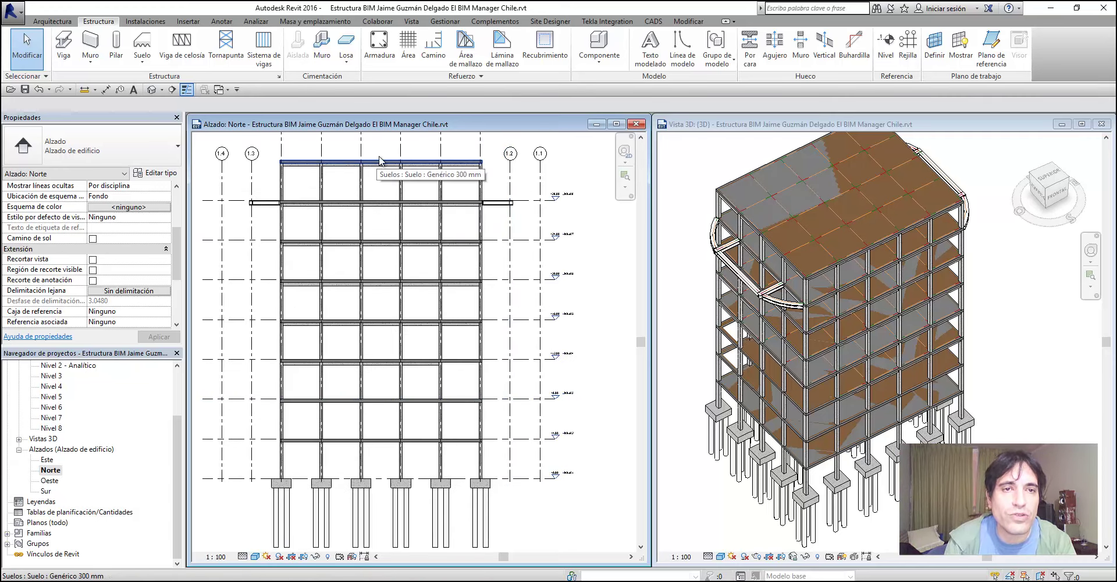
scroll(523, 364, up, 2)
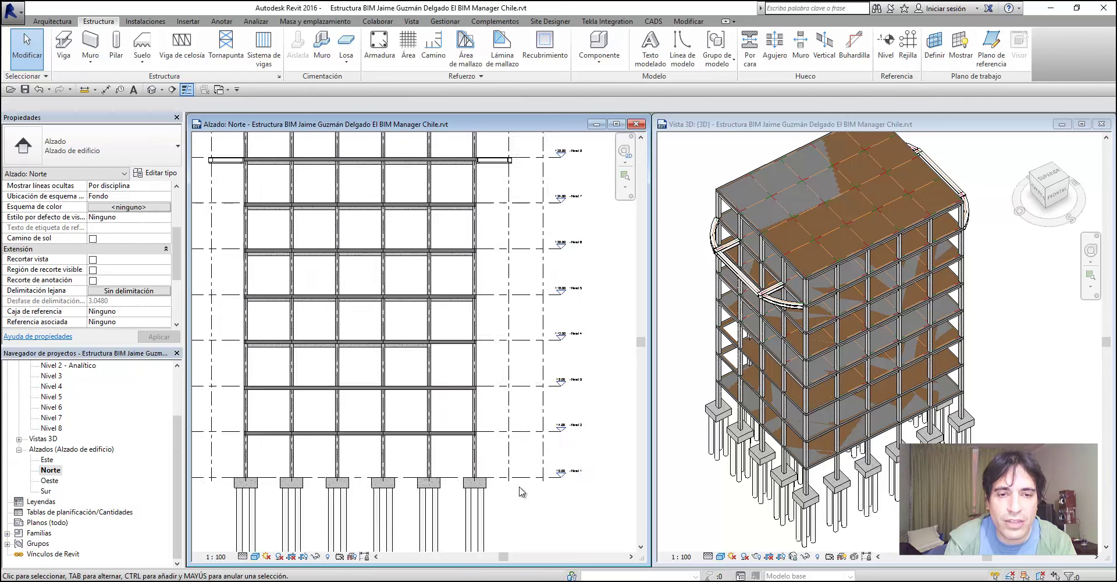
scroll(523, 363, up, 3)
scroll(522, 363, up, 2)
scroll(523, 363, up, 2)
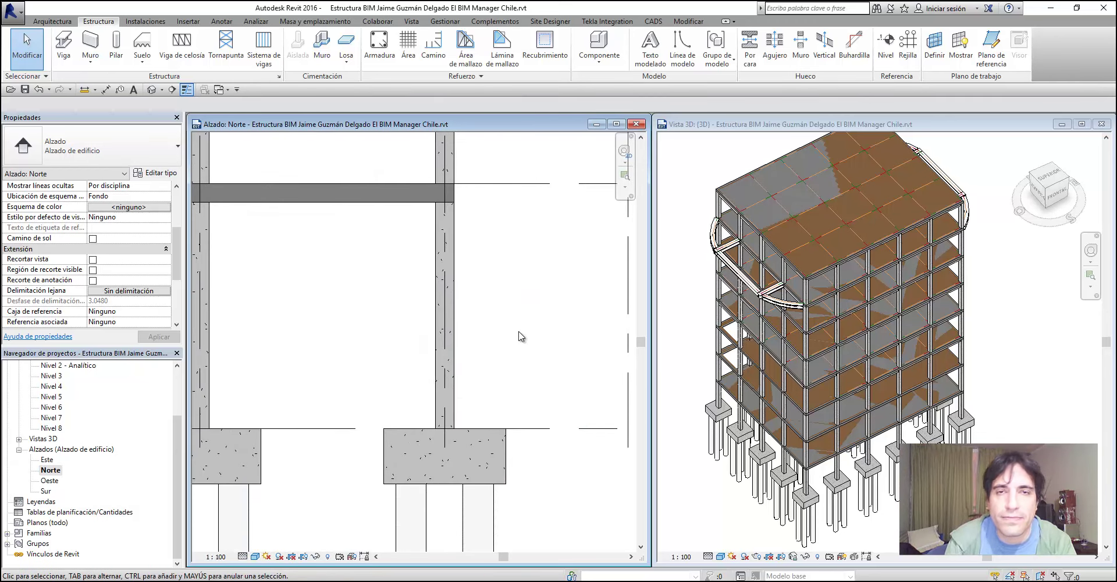
Select the pile cap, start Rebar and accept the hooks-in-shapes notice
click(471, 438)
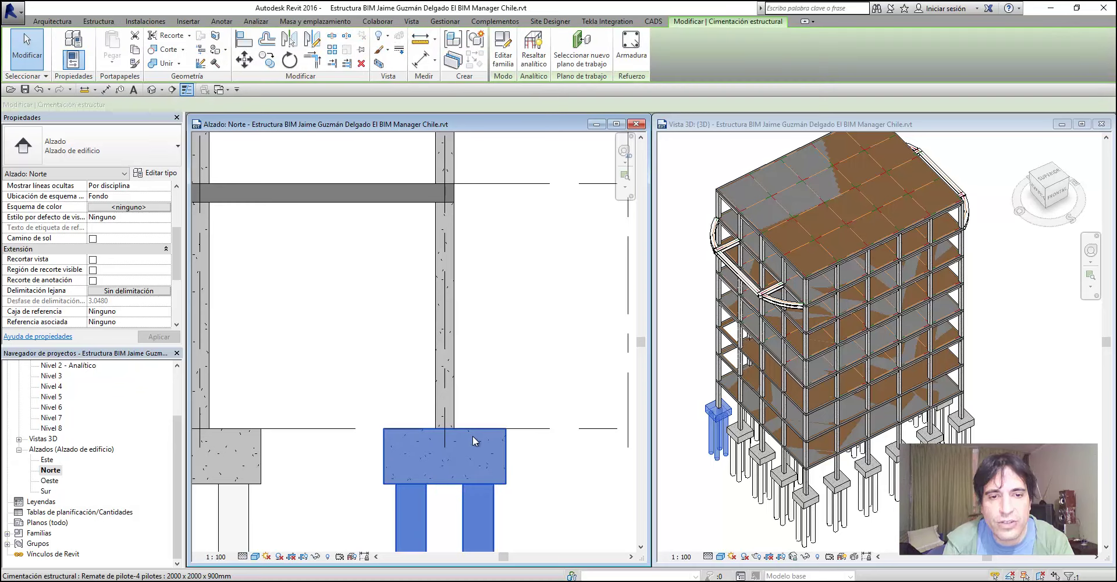
click(625, 54)
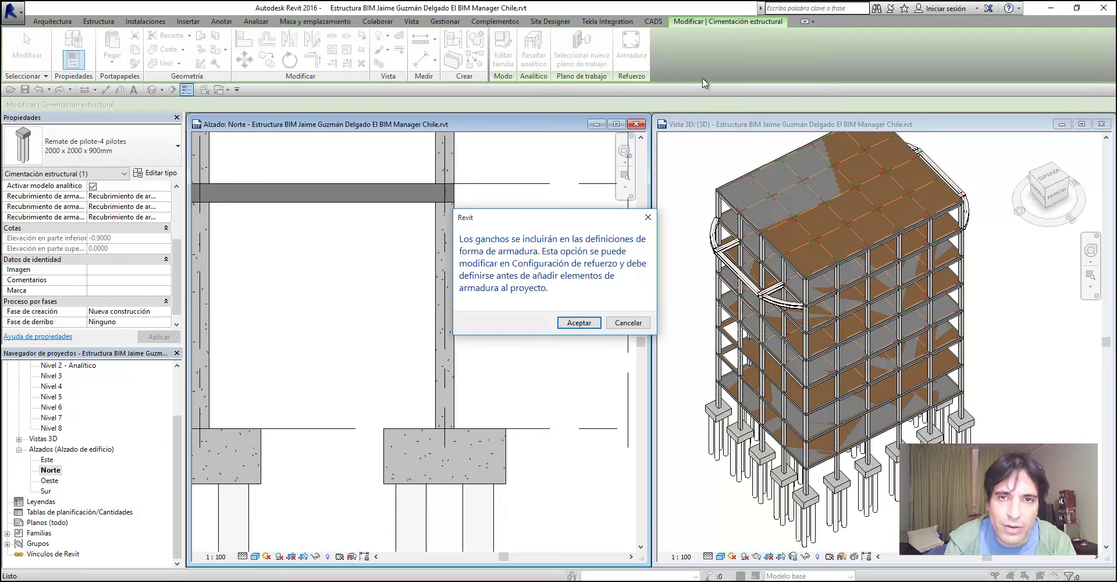
click(579, 323)
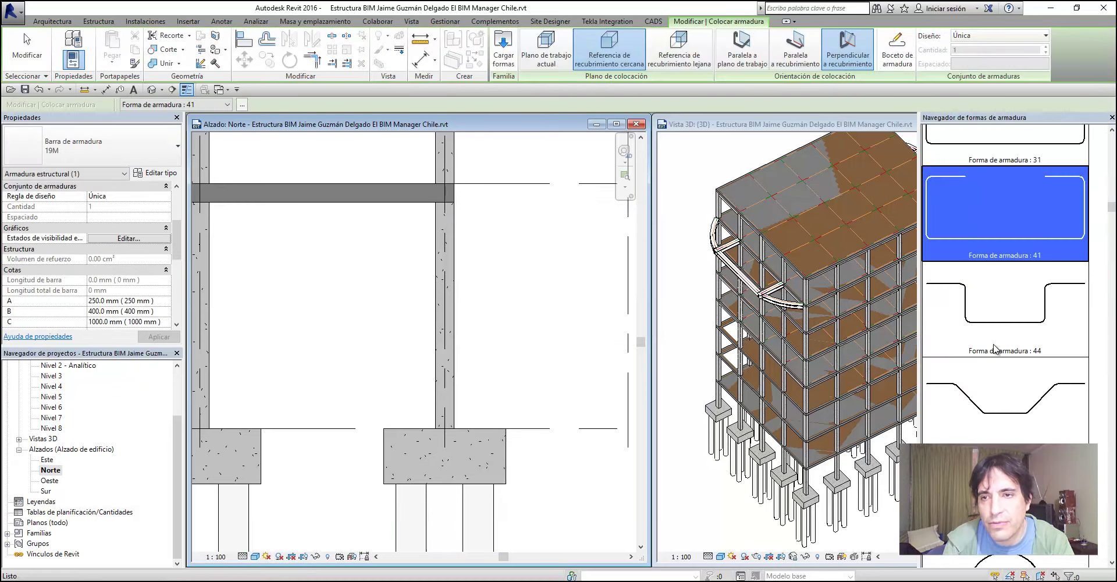
scroll(1013, 337, up, 2)
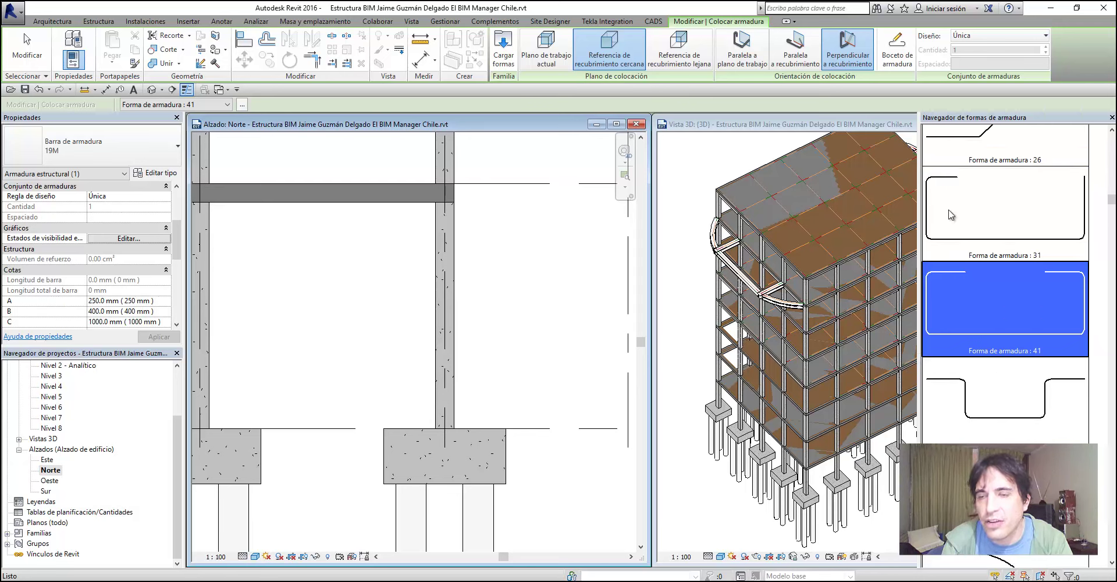
Review the rebar set layout options against the matching PowerPoint slide
click(1002, 39)
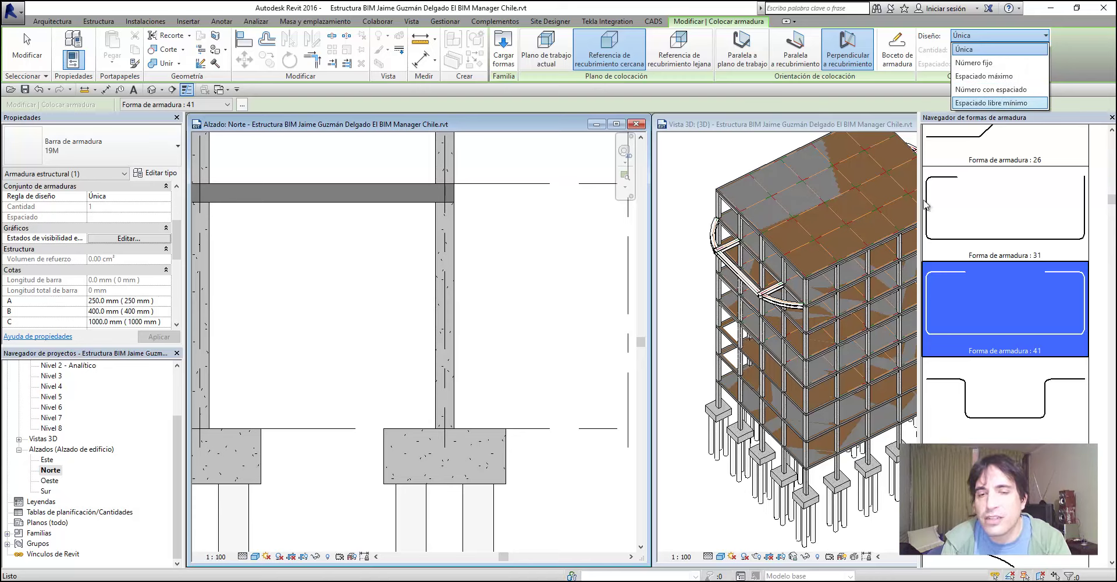
click(573, 541)
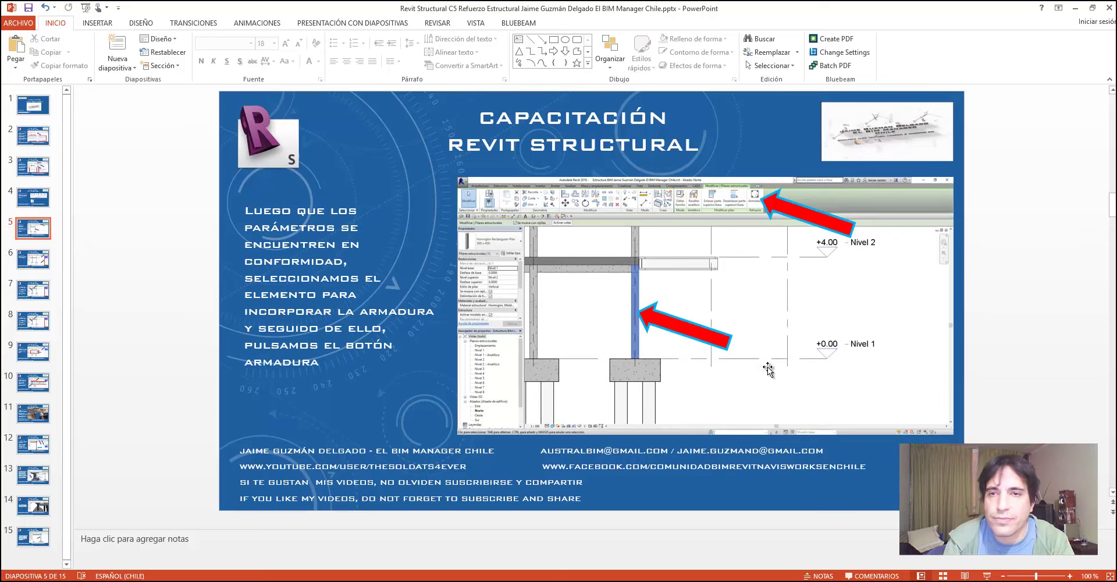
click(1080, 8)
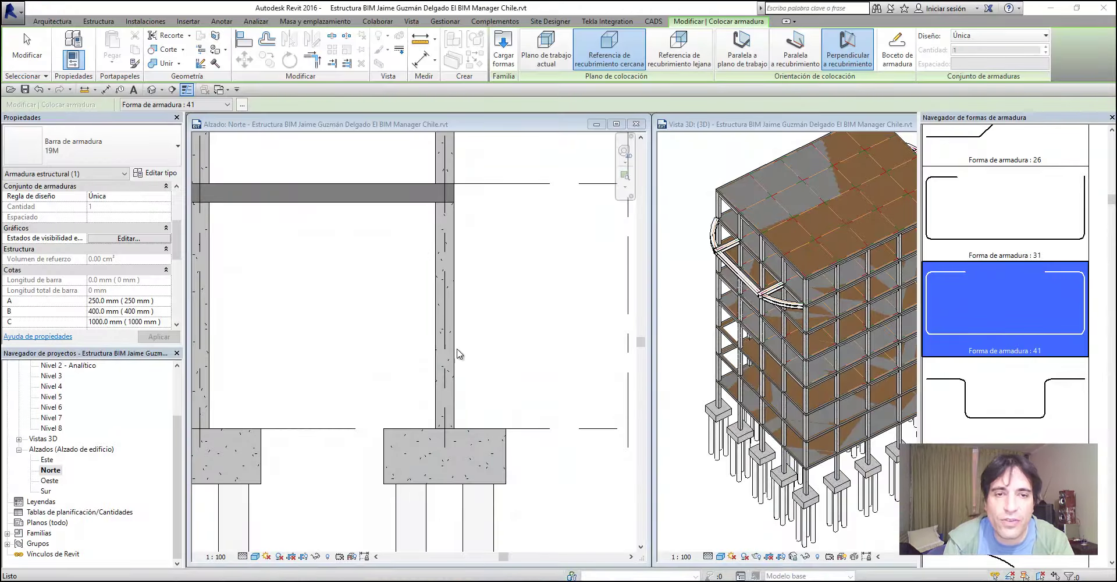
scroll(543, 372, up, 1)
scroll(494, 304, up, 2)
scroll(491, 250, up, 2)
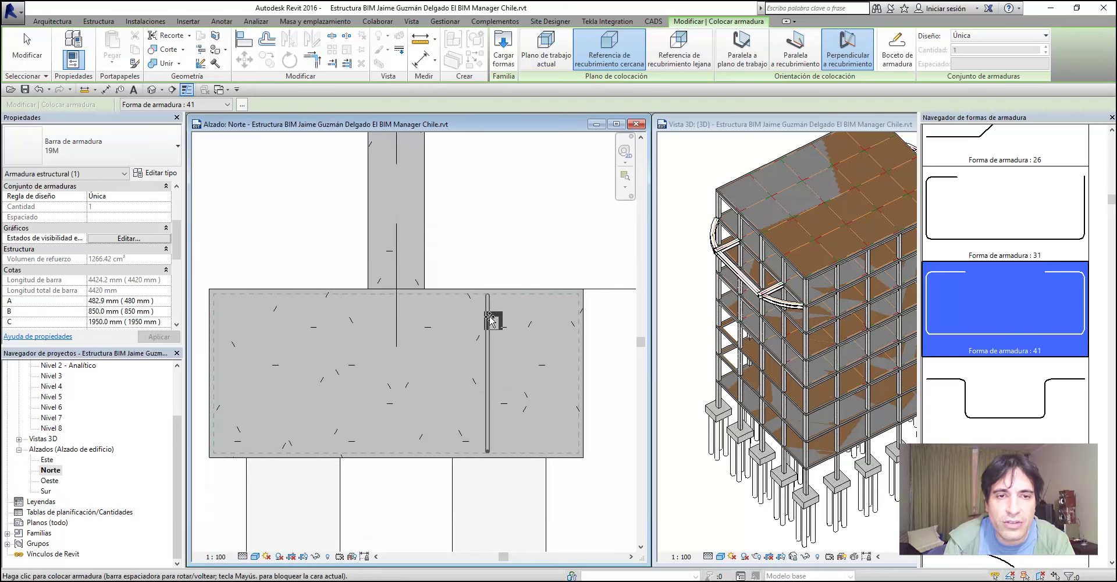
scroll(492, 361, up, 2)
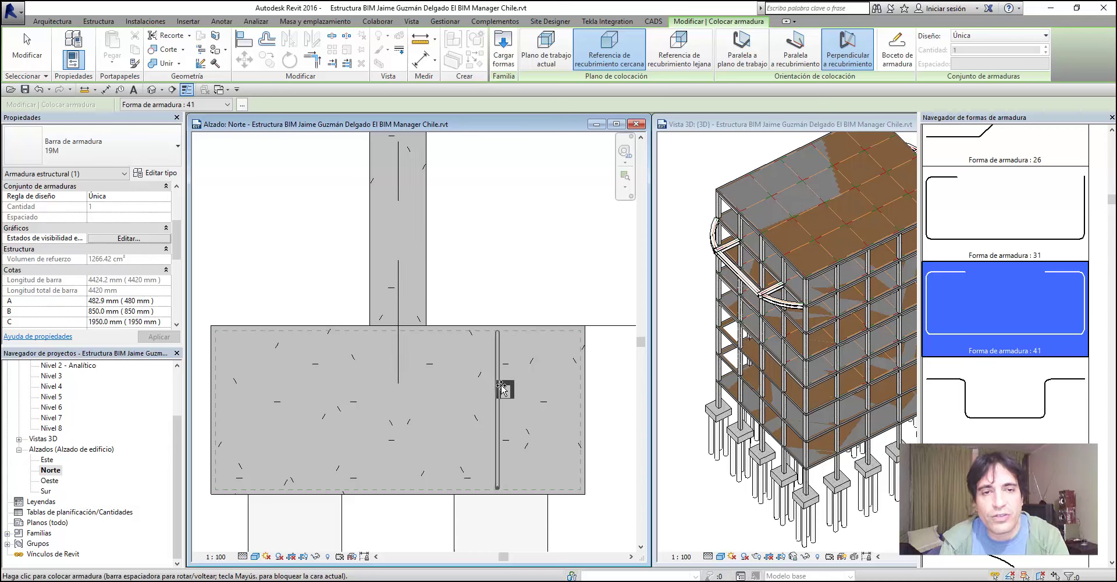
key(space)
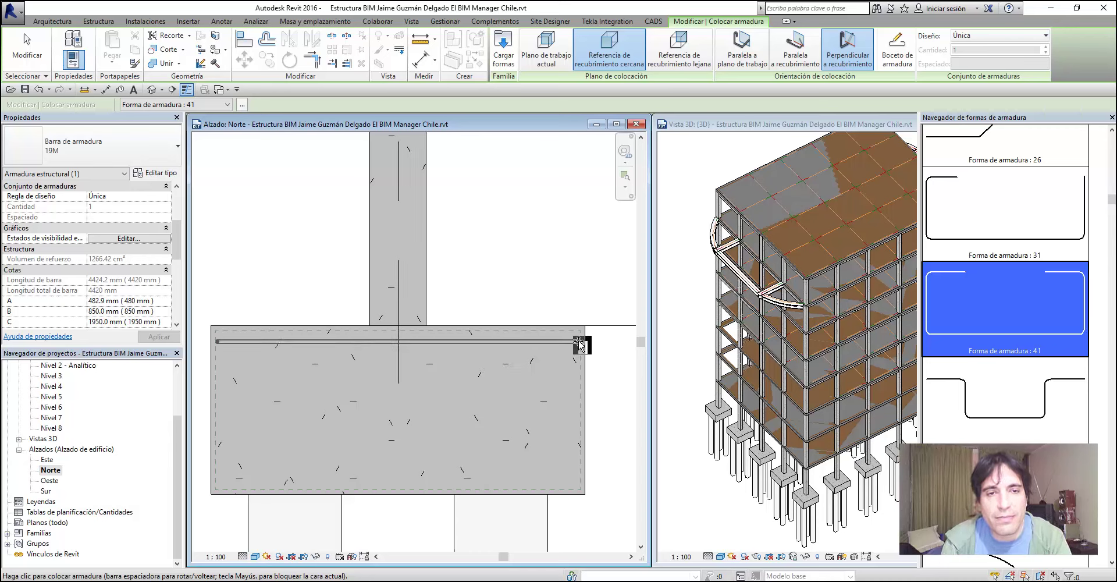
key(space)
scroll(329, 423, down, 2)
middle_drag(329, 423, 469, 425)
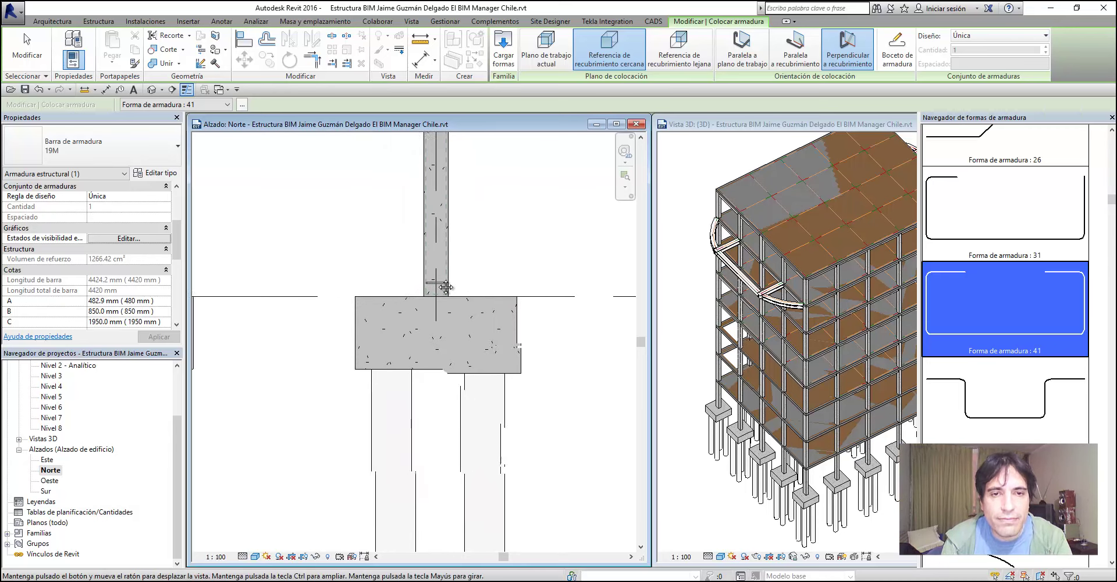
scroll(447, 360, up, 2)
scroll(447, 359, up, 2)
scroll(476, 362, up, 1)
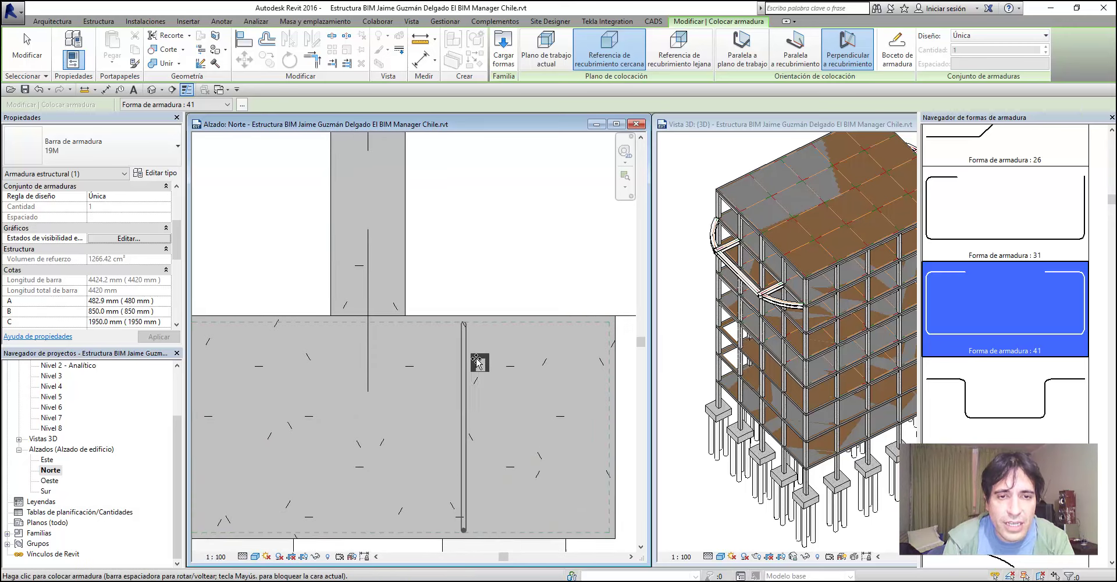
scroll(494, 349, down, 1)
middle_drag(497, 368, 497, 384)
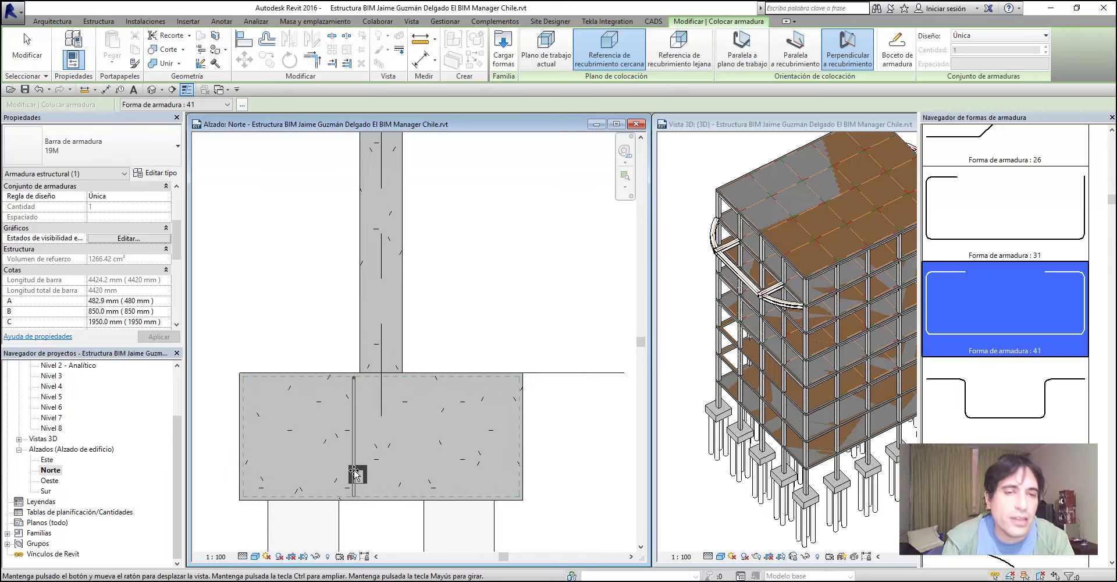
scroll(362, 462, down, 1)
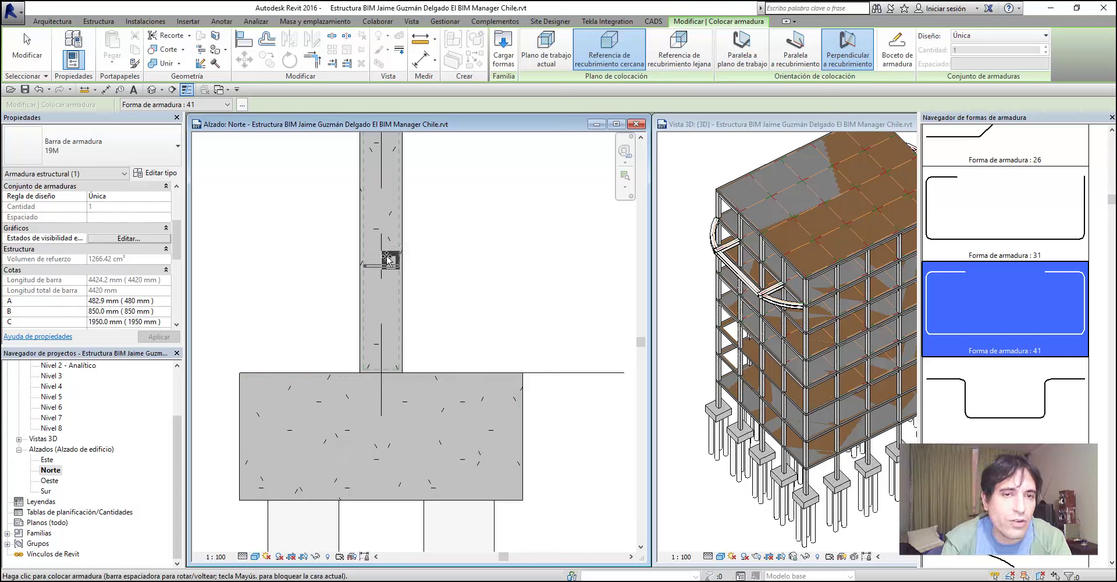
mouse_move(455, 326)
middle_down()
mouse_move(464, 364)
mouse_move(500, 381)
middle_up()
scroll(506, 381, down, 1)
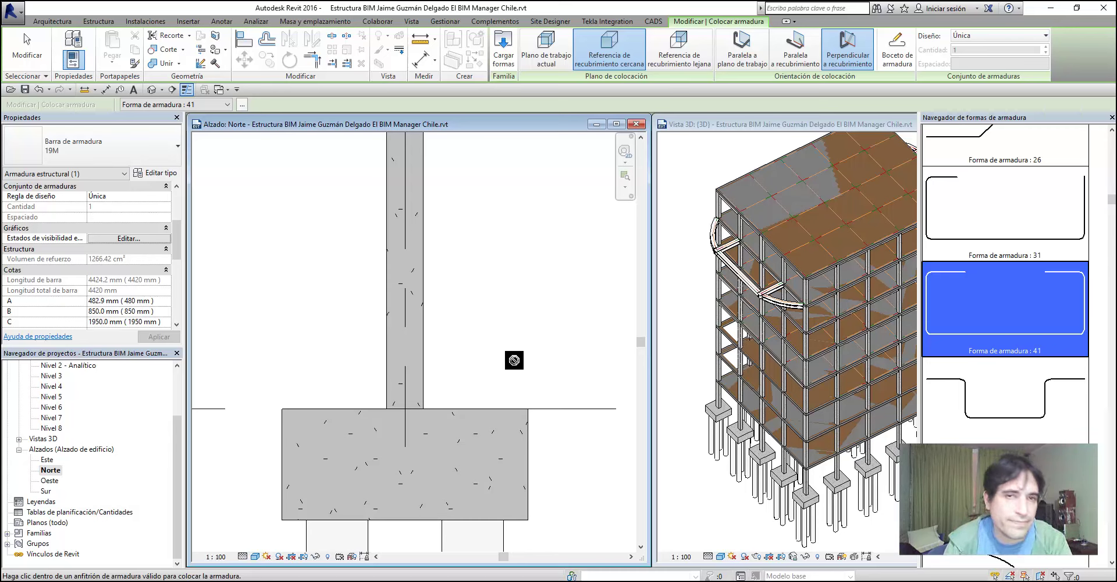
scroll(515, 360, down, 2)
middle_drag(491, 277, 489, 369)
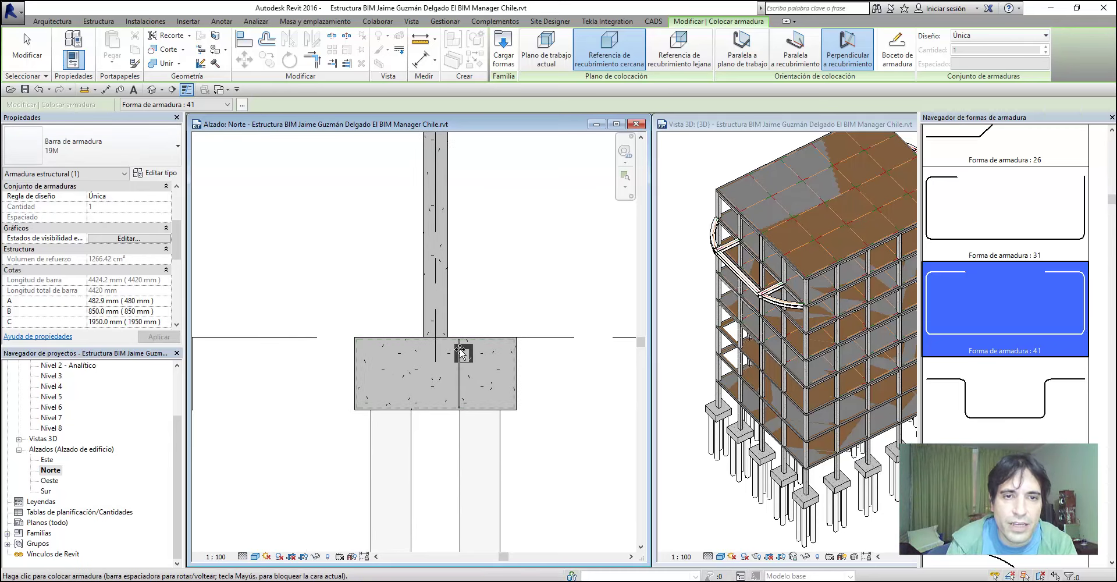
scroll(509, 177, up, 1)
mouse_move(508, 177)
middle_down()
mouse_move(509, 322)
mouse_move(460, 331)
middle_up()
scroll(487, 334, down, 1)
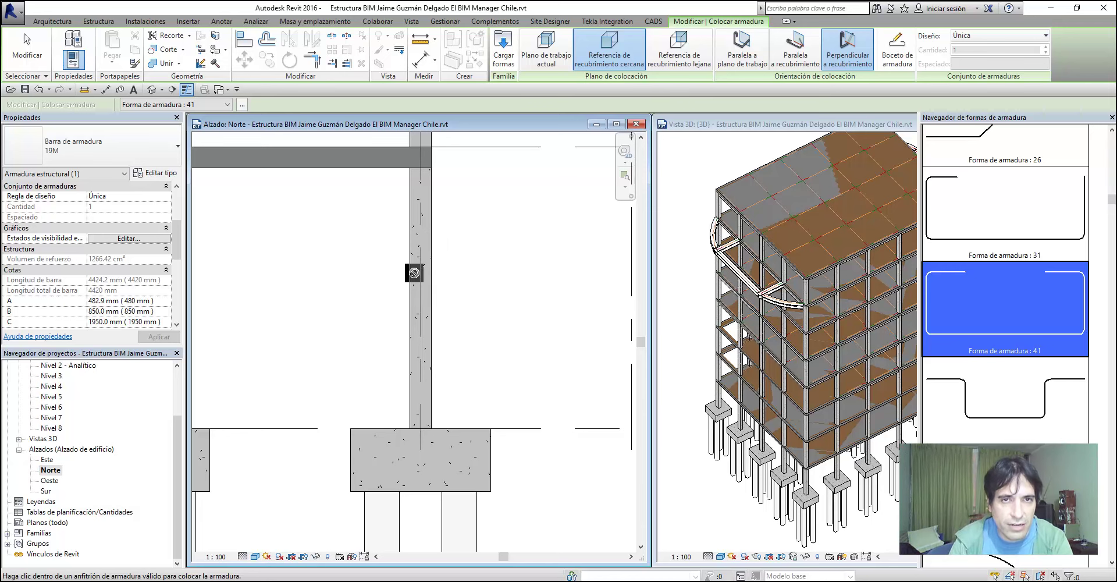
mouse_move(431, 449)
middle_down()
mouse_move(444, 393)
mouse_move(440, 465)
mouse_move(420, 494)
middle_up()
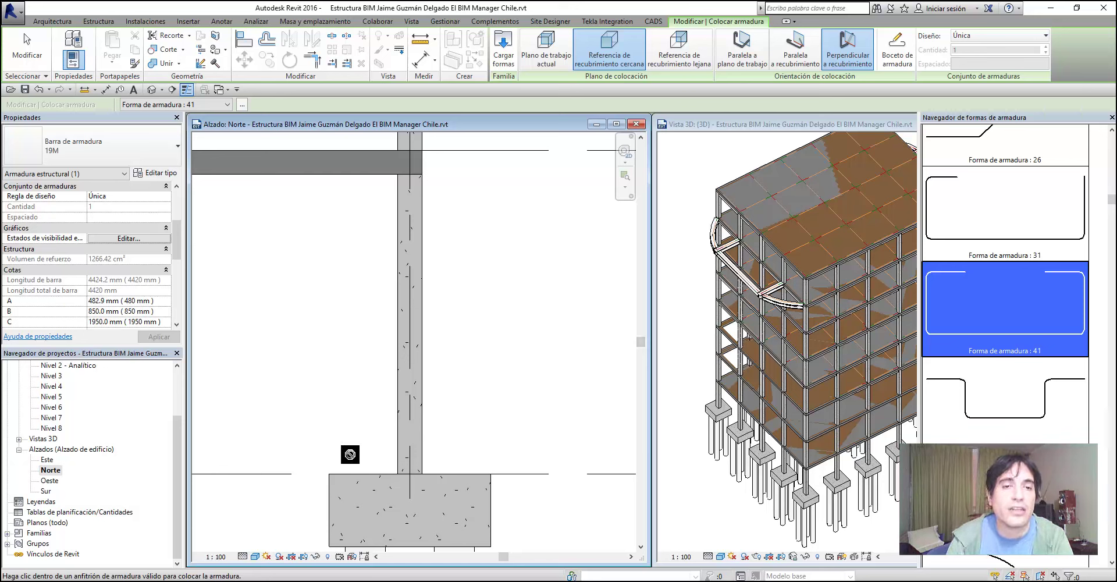
scroll(350, 417, up, 2)
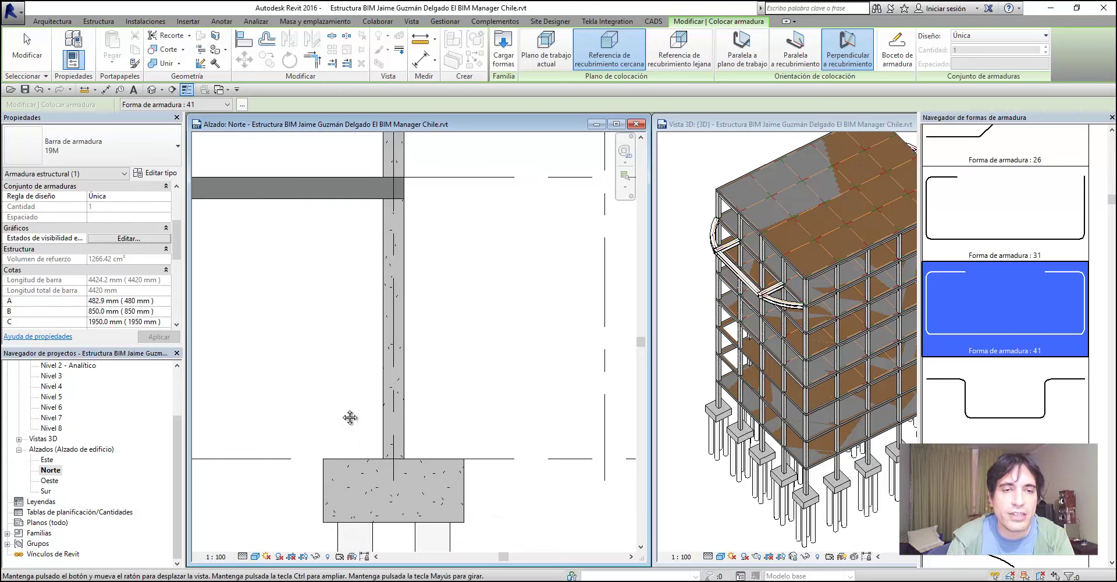
scroll(350, 417, down, 3)
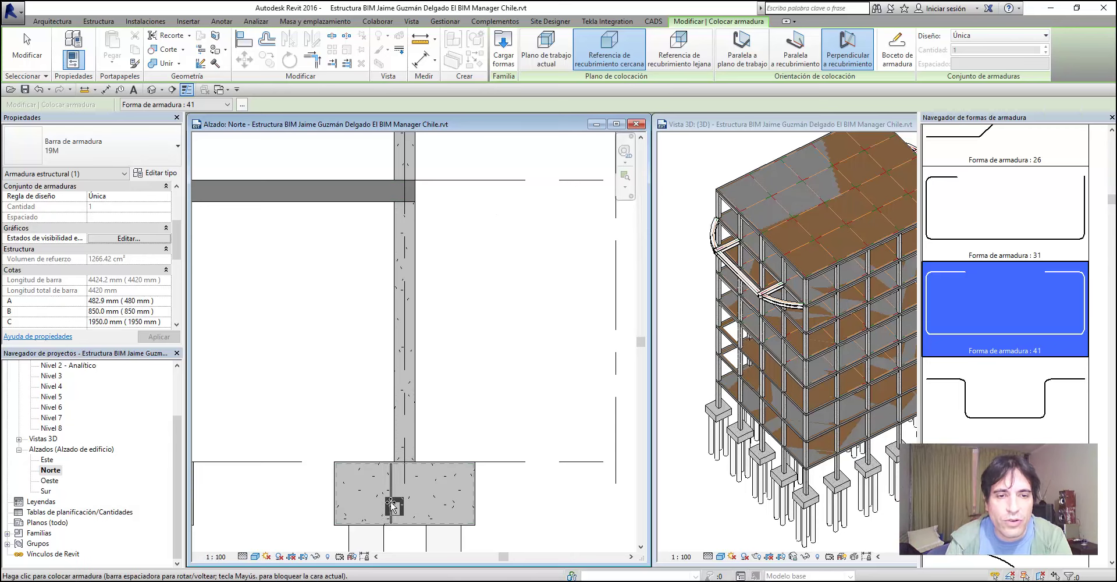
Lay out the shape 41 set as Number with Spacing: quantity 10, spacing 200 mm
click(1016, 36)
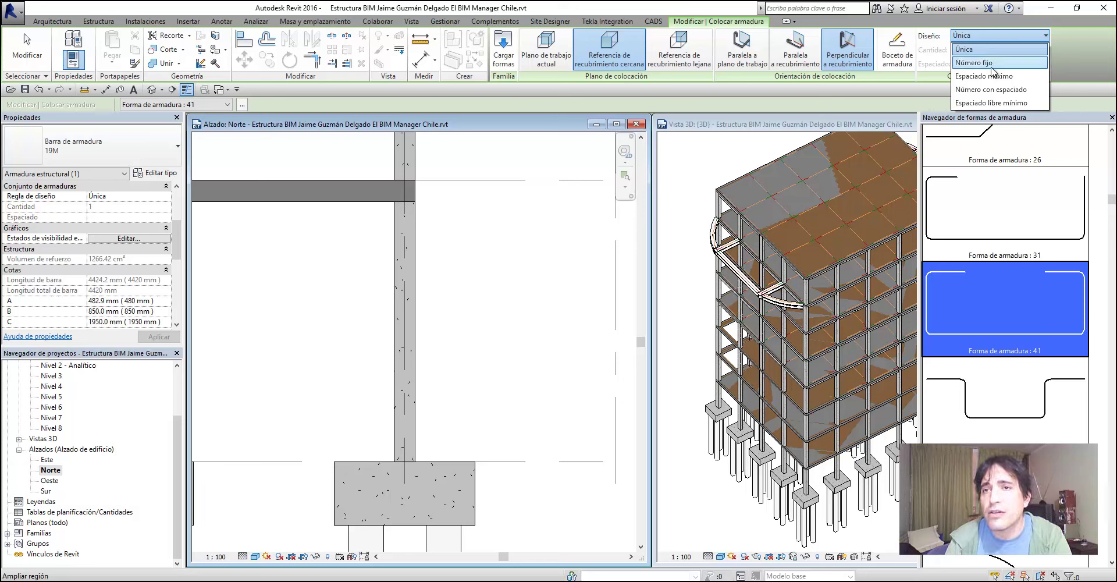
click(983, 63)
key(space)
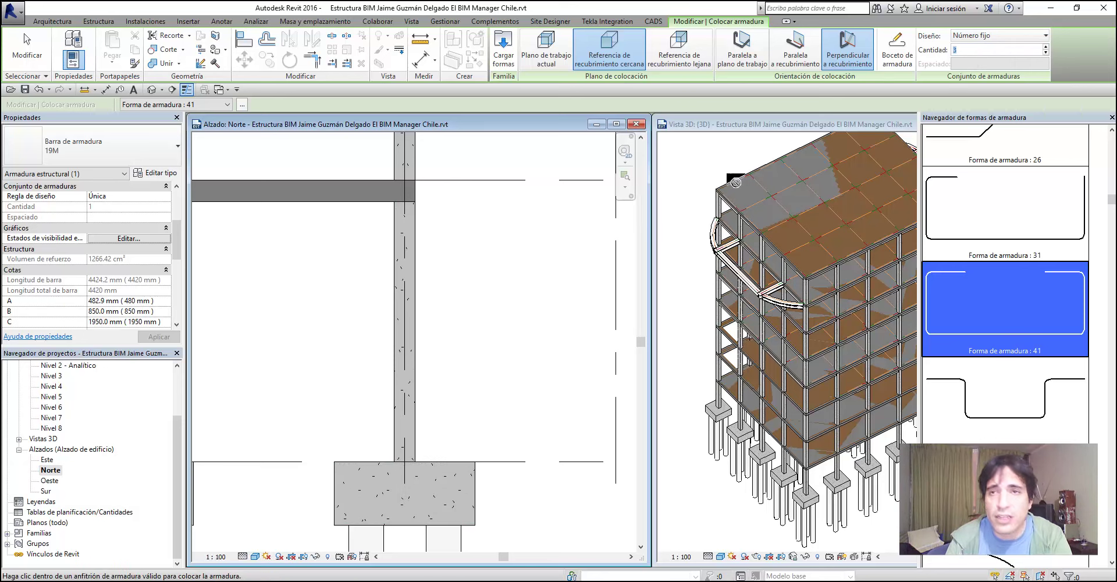
click(1002, 37)
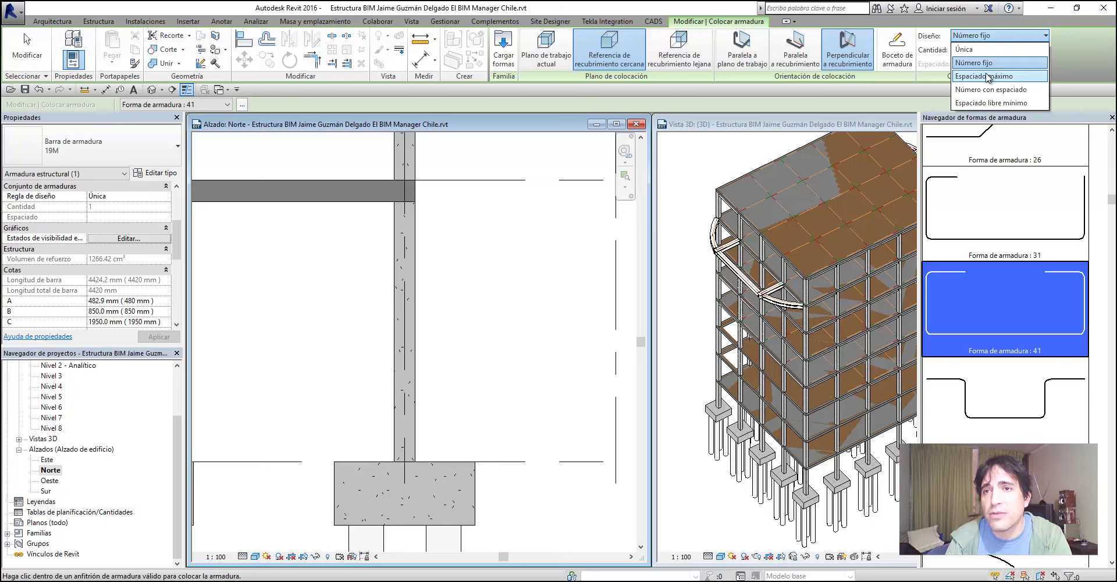
click(978, 69)
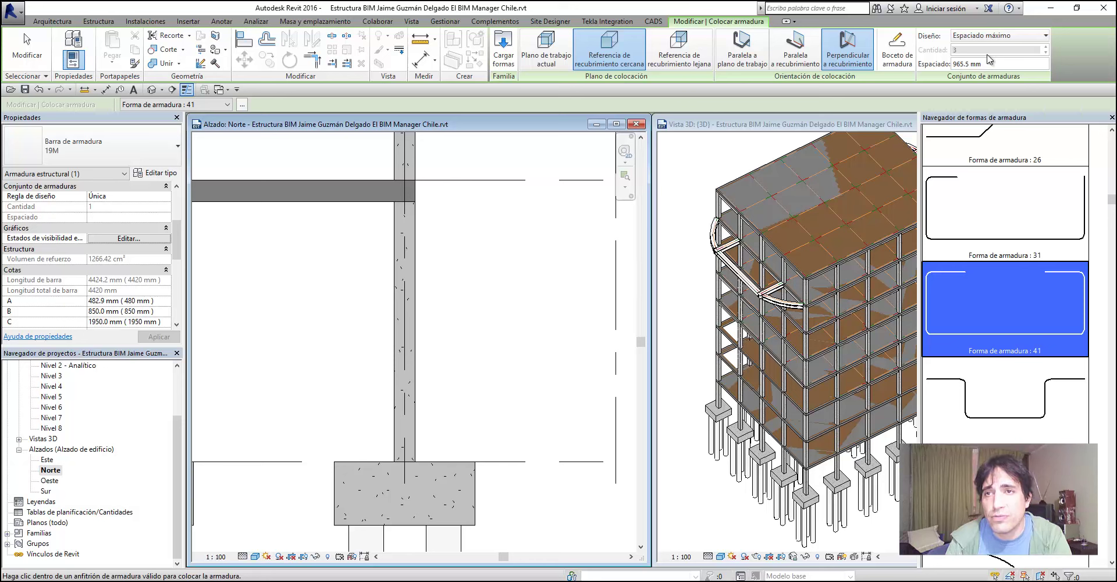
click(1002, 39)
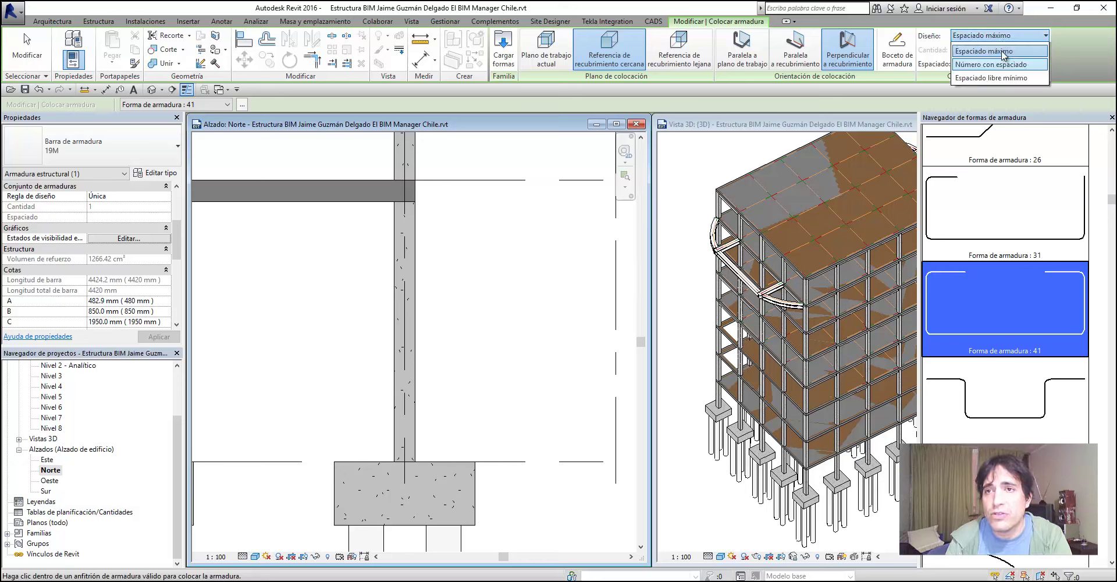
click(997, 89)
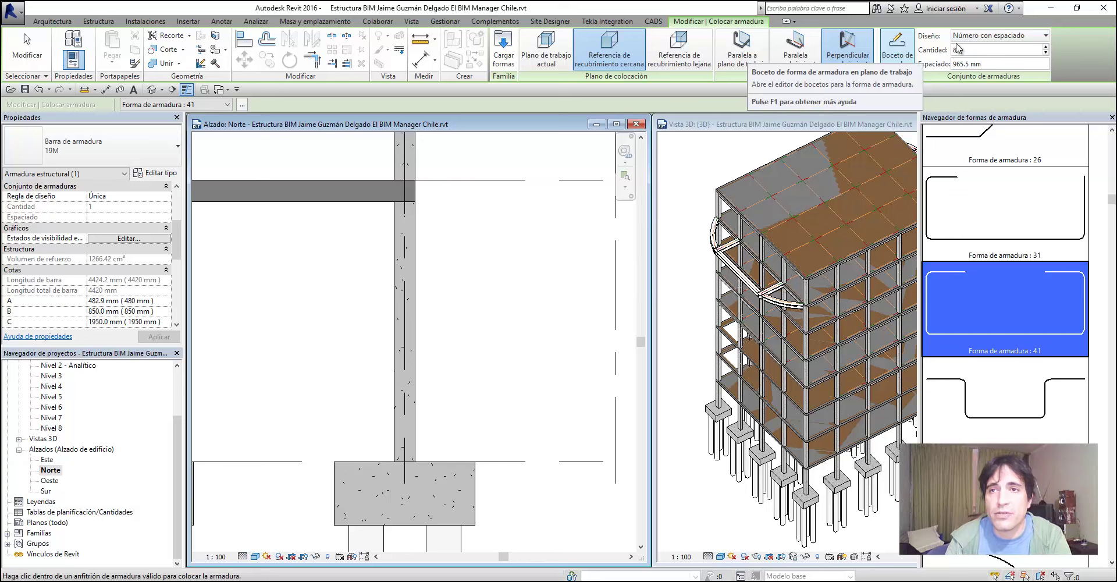
text(200)
key(Return)
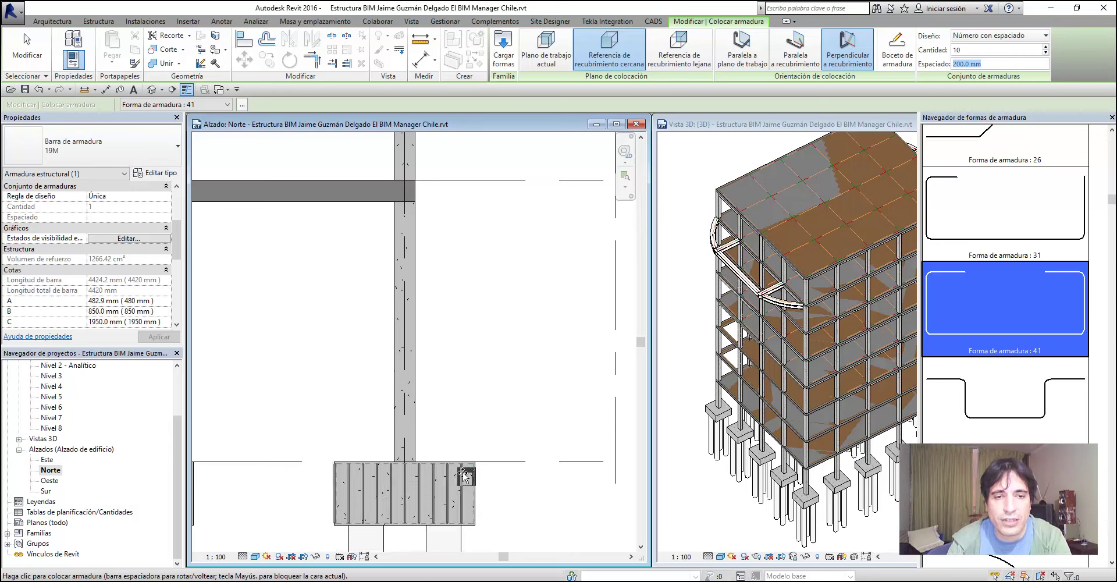
Place the 10-bar, 200 mm set horizontally in the pile cap and change the next set to 150 mm spacing
key(space)
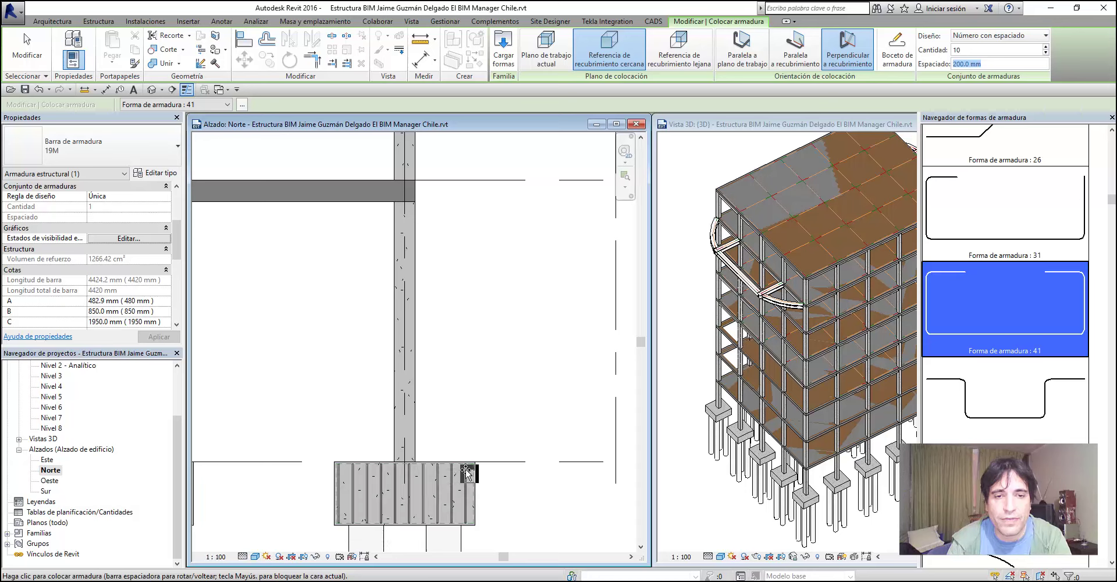
scroll(468, 476, up, 5)
scroll(536, 279, down, 3)
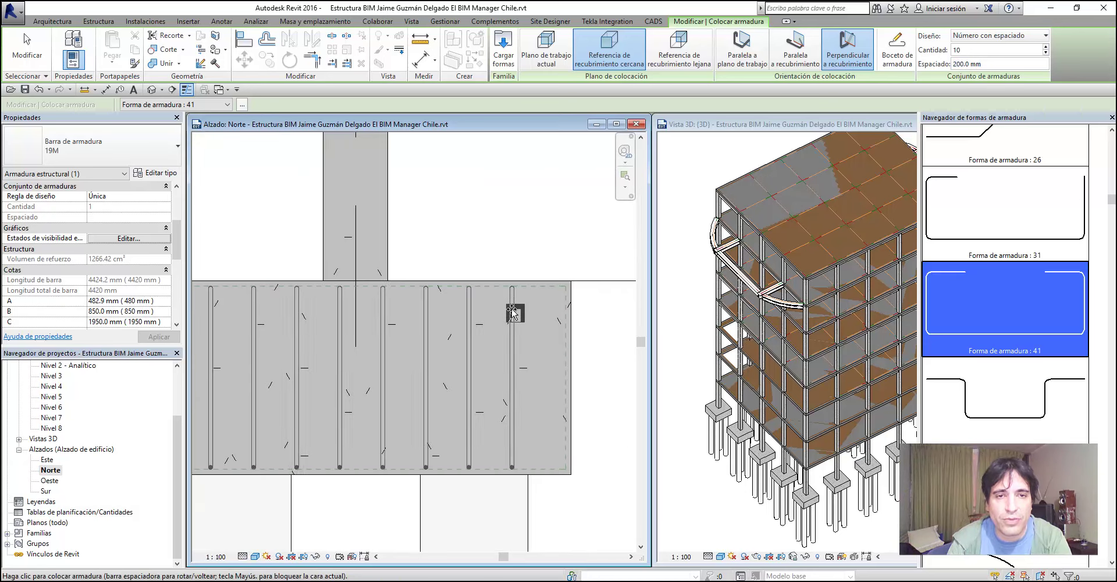
scroll(536, 312, down, 2)
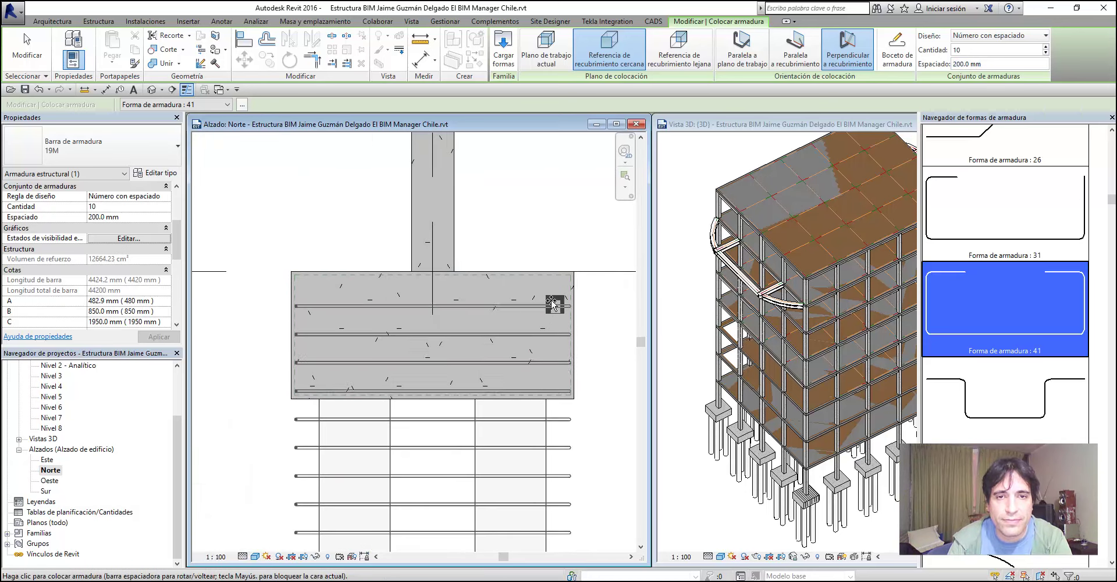
click(562, 286)
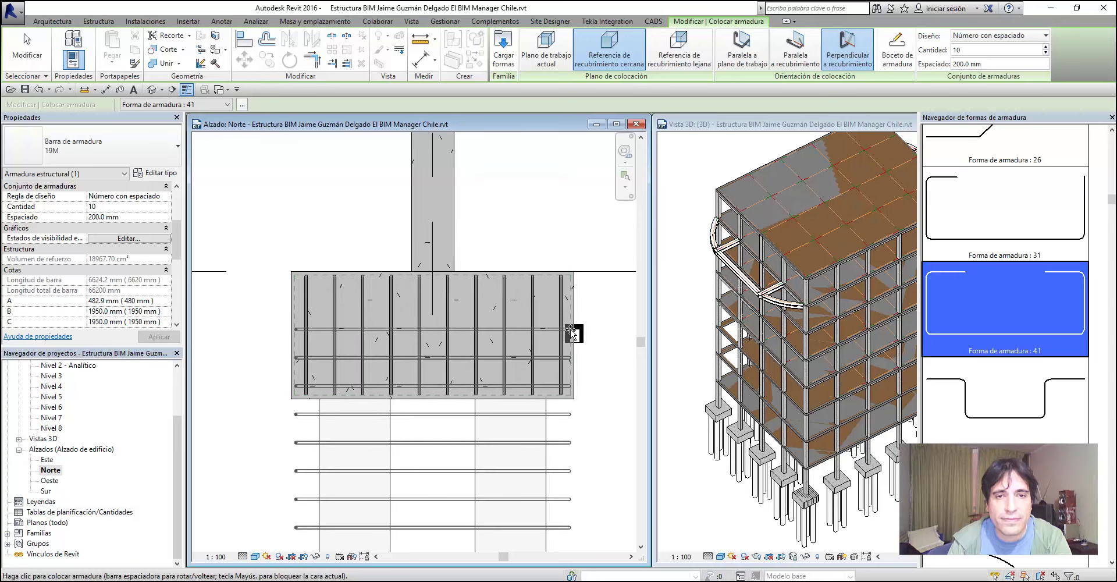
click(989, 64)
text(150)
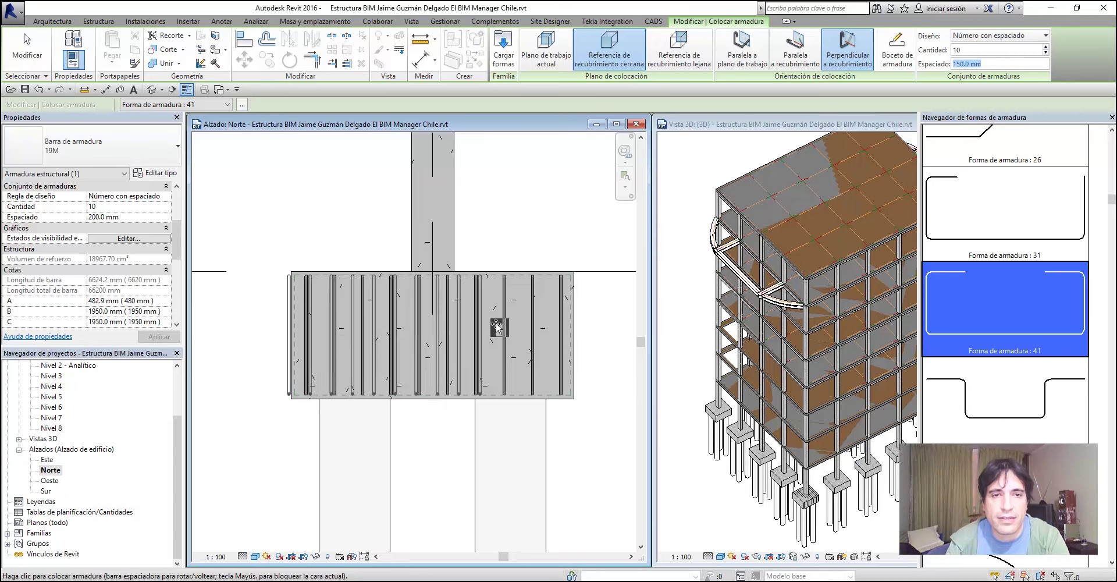
click(529, 361)
text(6)
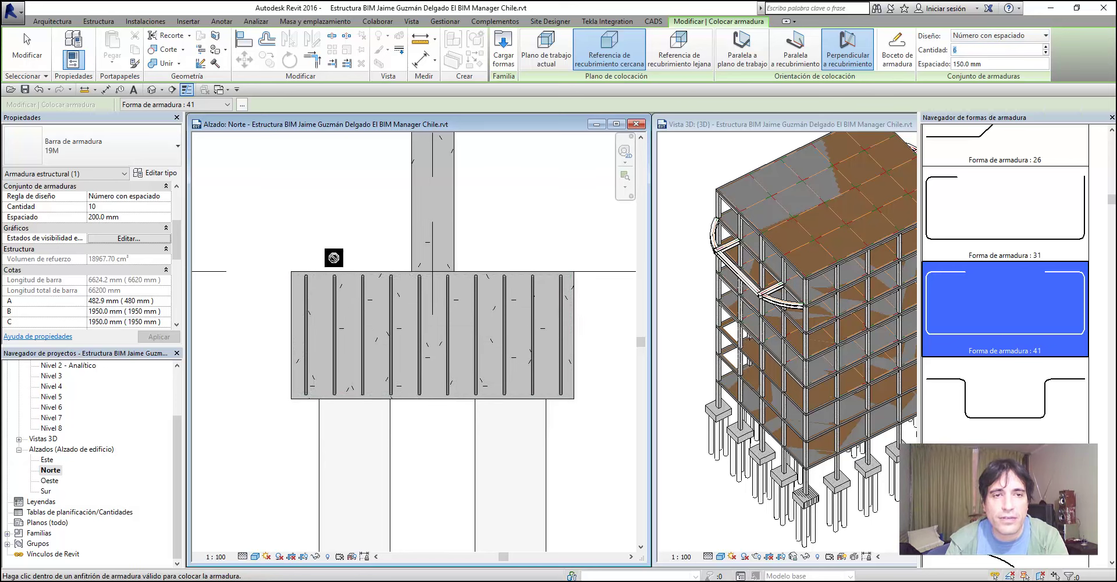
Place the 6-bar, 150 mm horizontal set, exit via Modify, and select that rebar set
scroll(373, 303, down, 2)
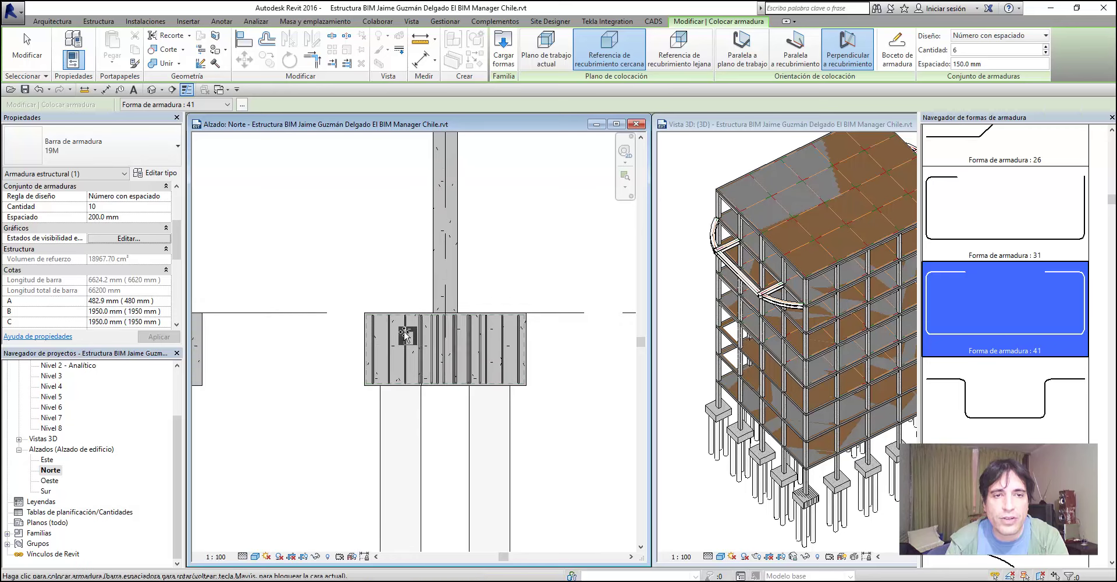
click(372, 323)
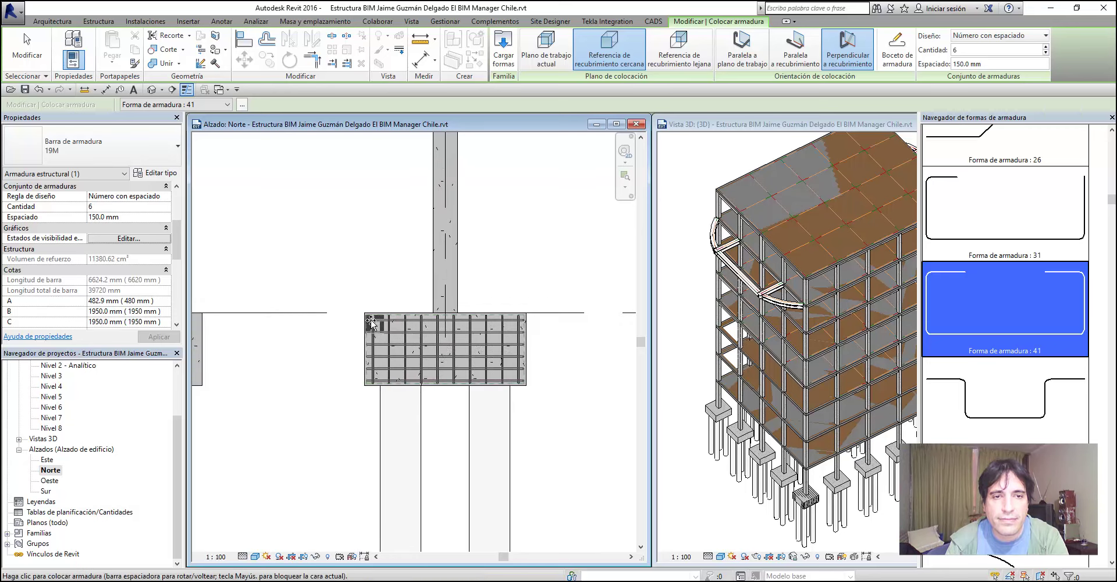
scroll(457, 346, up, 3)
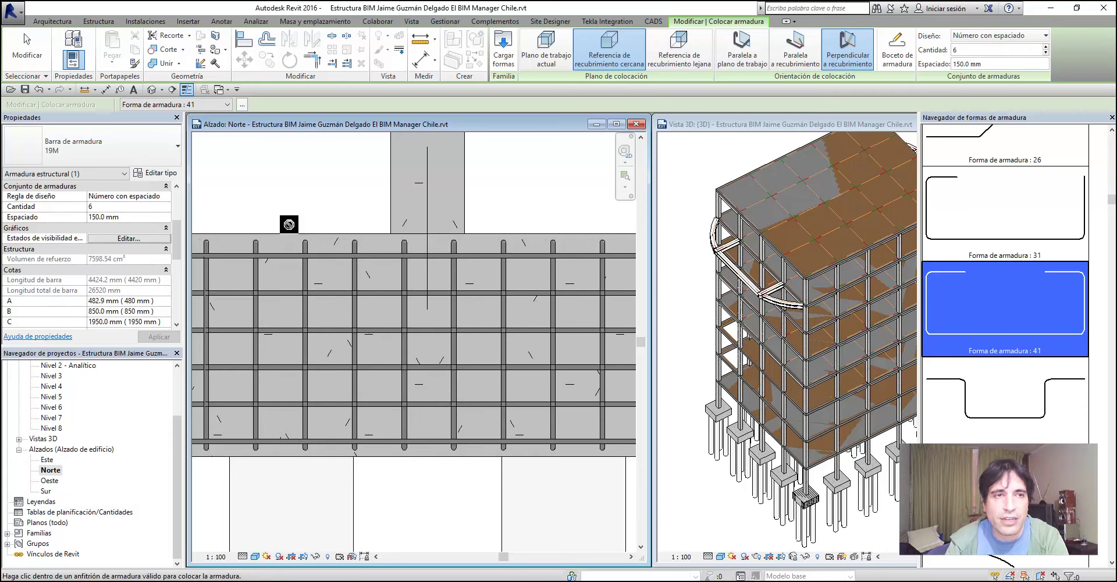
click(39, 56)
scroll(424, 332, down, 2)
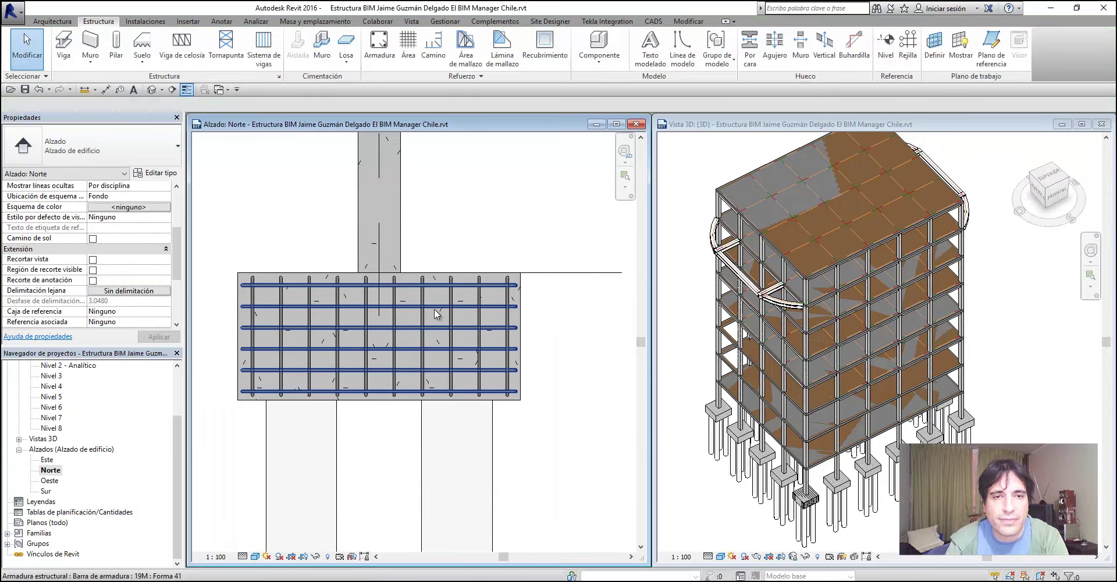
click(472, 306)
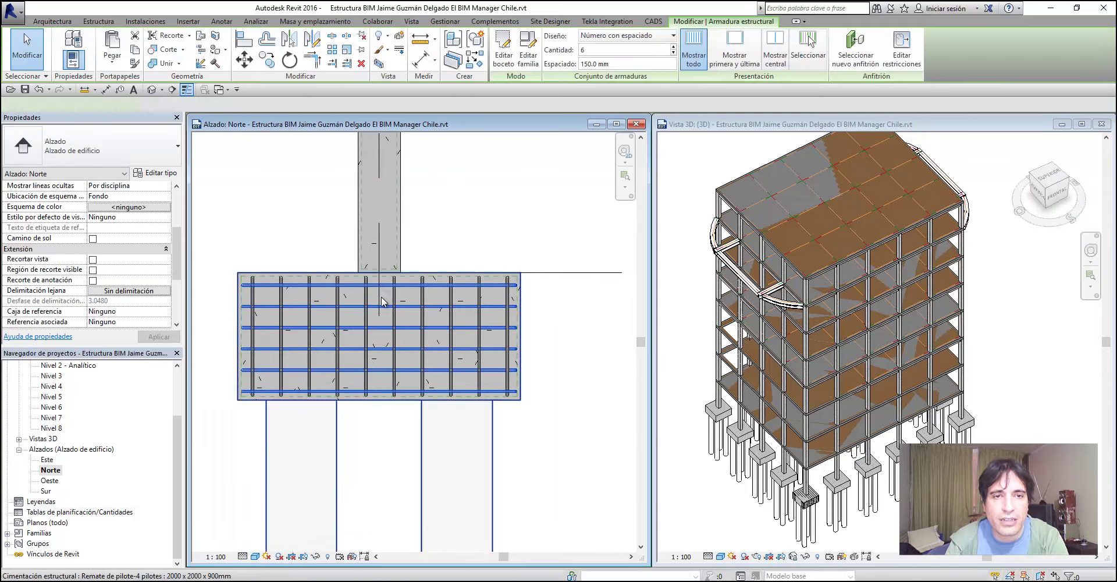
Back in the North elevation, open View Visibility States for the pile cap's horizontal rebar set
click(911, 124)
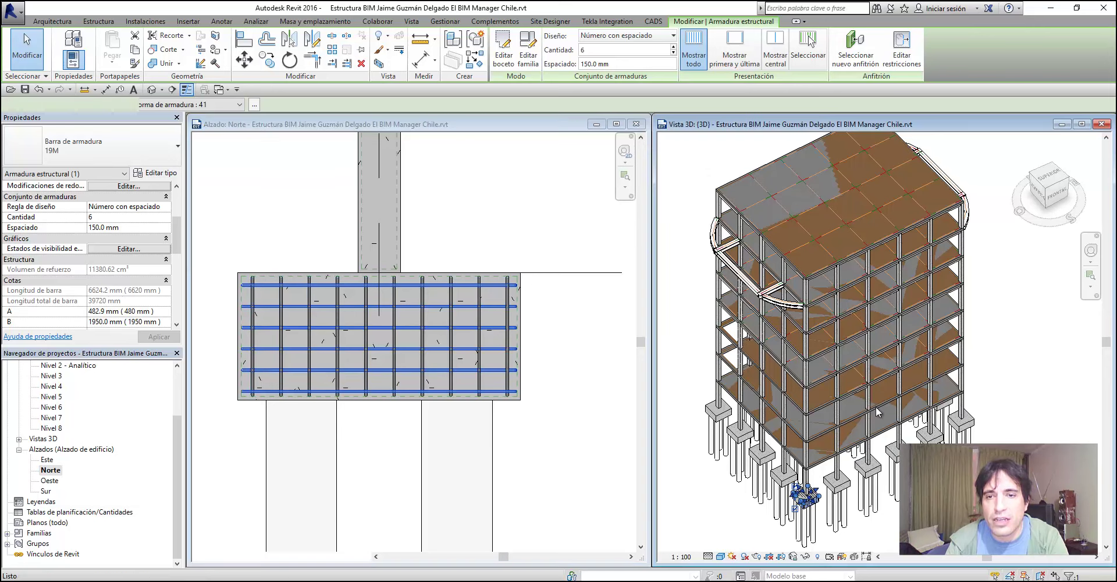
scroll(864, 341, up, 5)
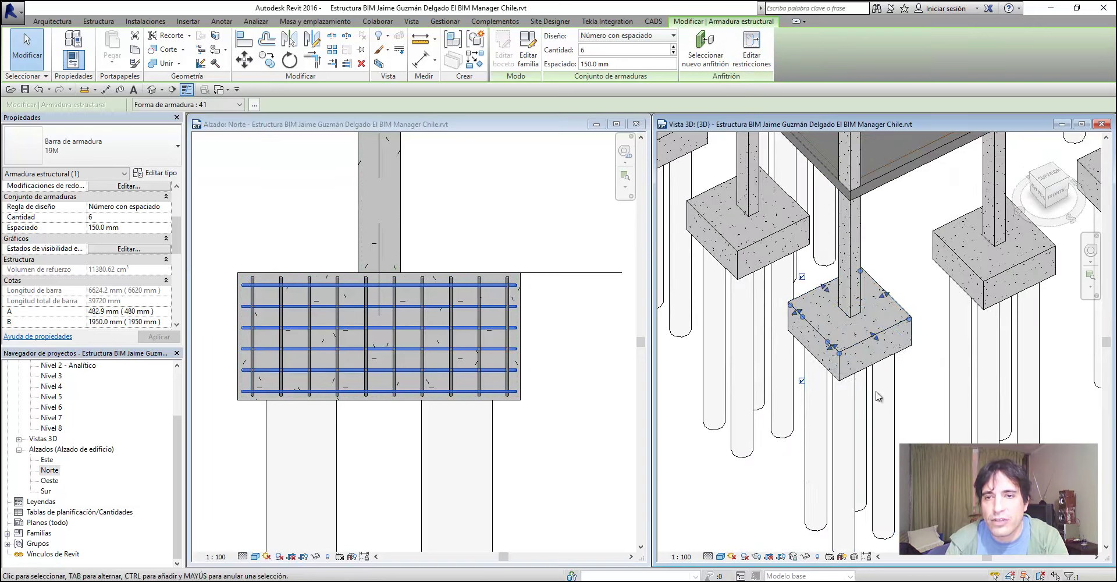
scroll(864, 340, up, 3)
scroll(864, 341, up, 3)
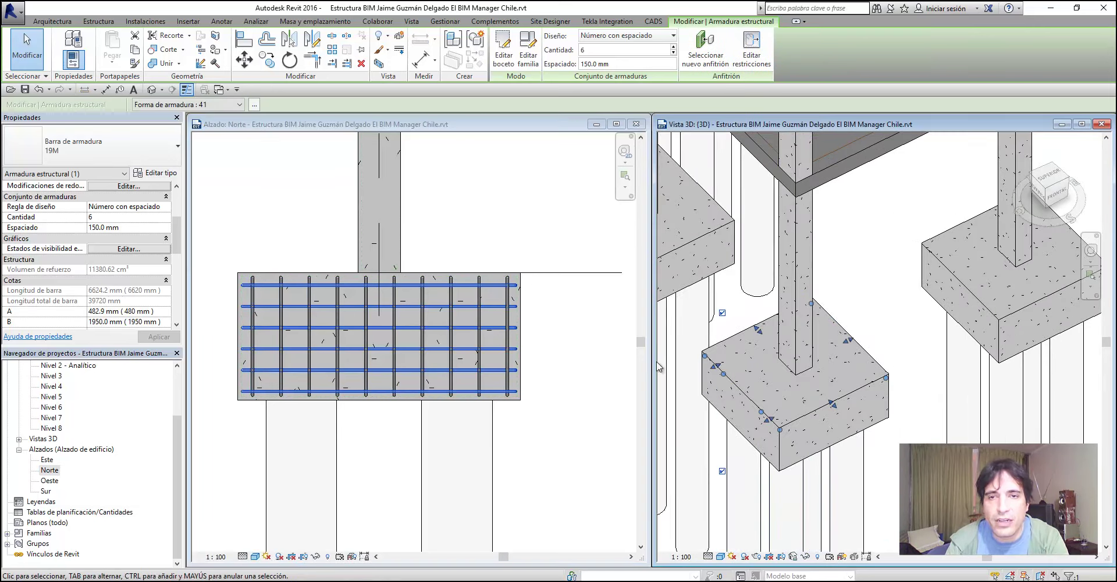
click(336, 129)
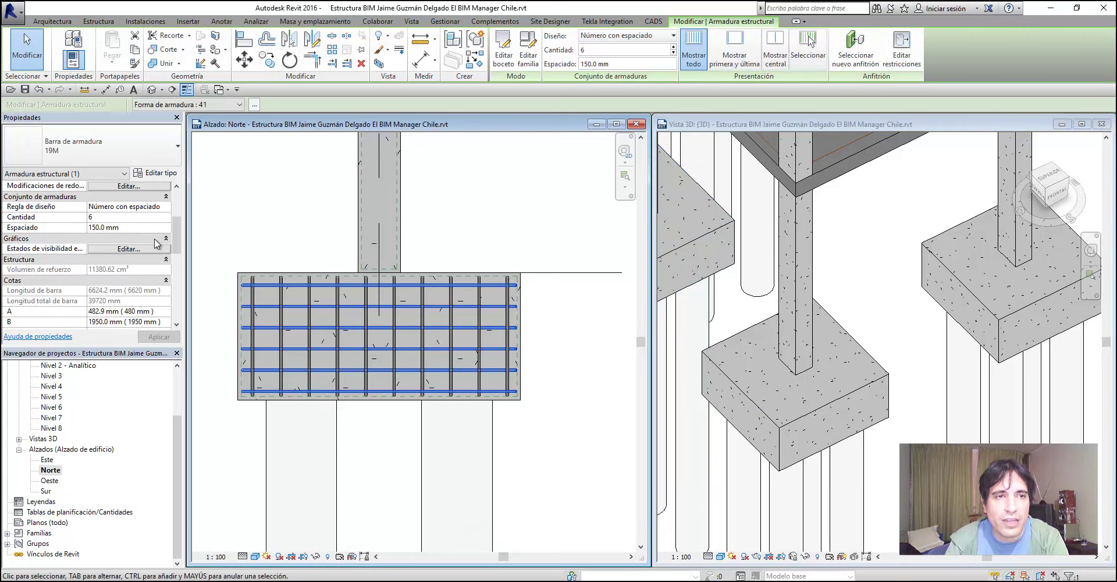
scroll(157, 243, down, 2)
scroll(159, 247, down, 1)
scroll(156, 249, down, 2)
scroll(147, 306, down, 1)
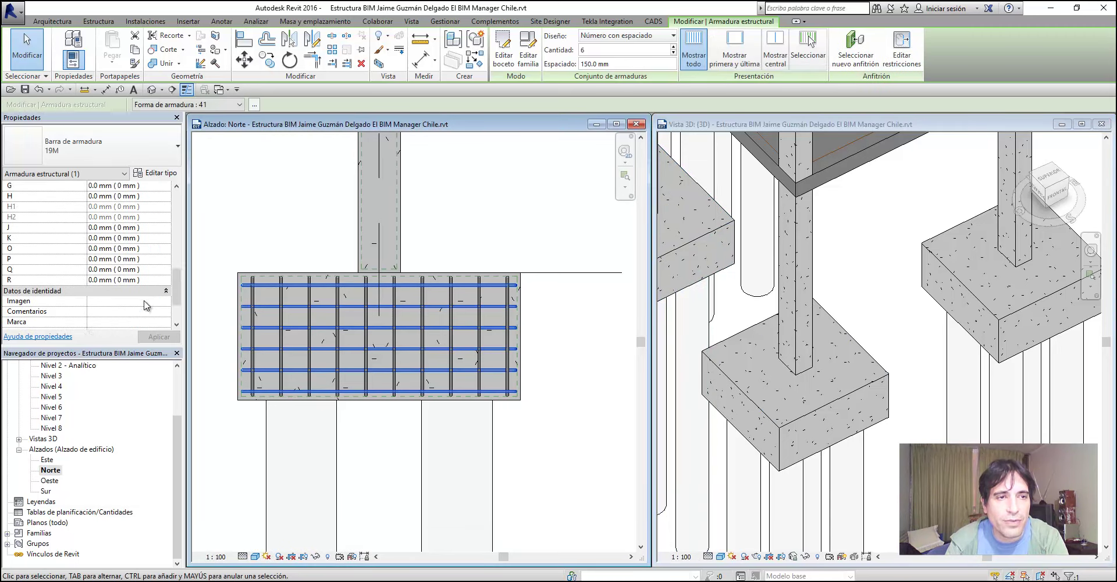
scroll(146, 305, up, 2)
scroll(140, 268, up, 3)
scroll(140, 259, down, 2)
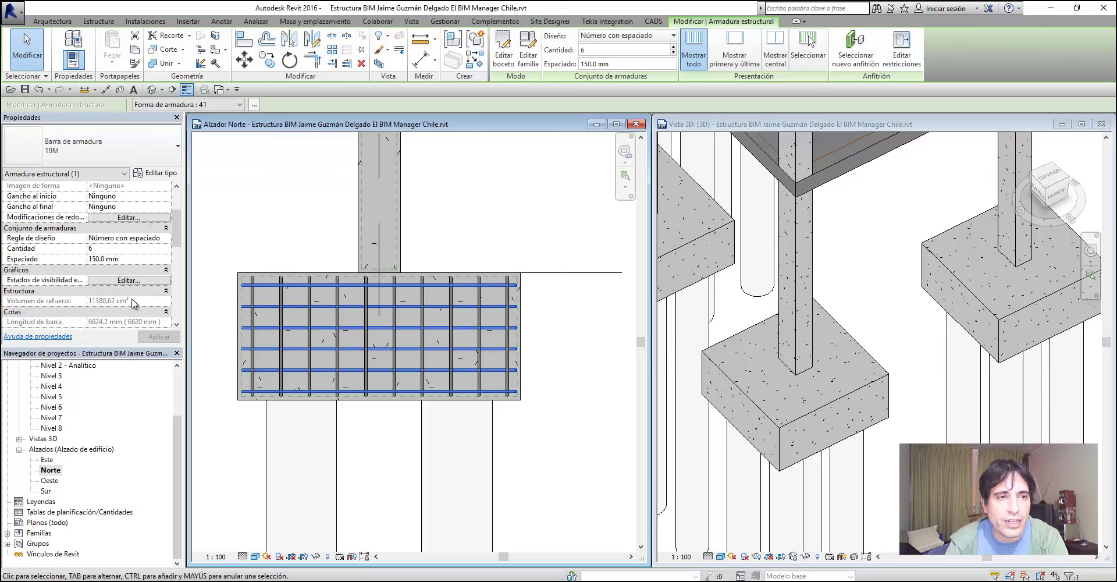
scroll(73, 256, down, 2)
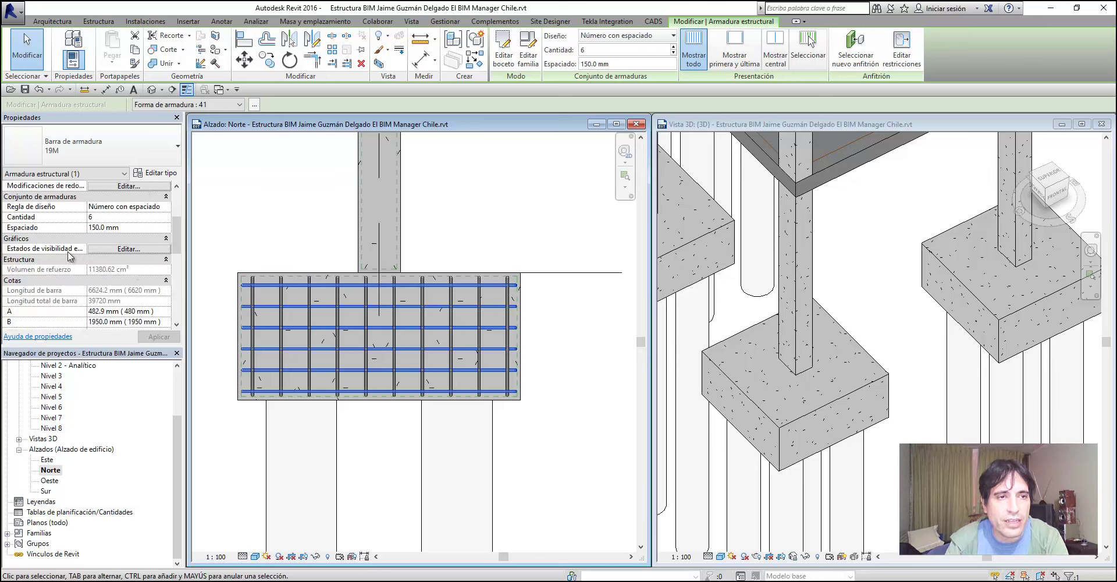
click(129, 249)
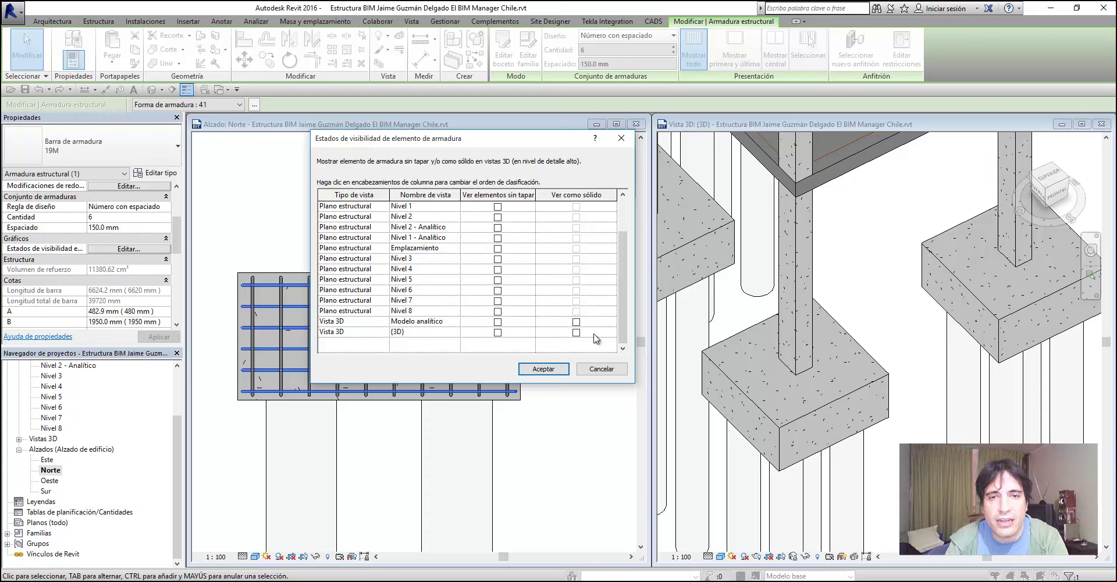
Set the horizontal rebar set to View as Solid in {3D} and zoom to the pile cap
click(576, 332)
click(502, 332)
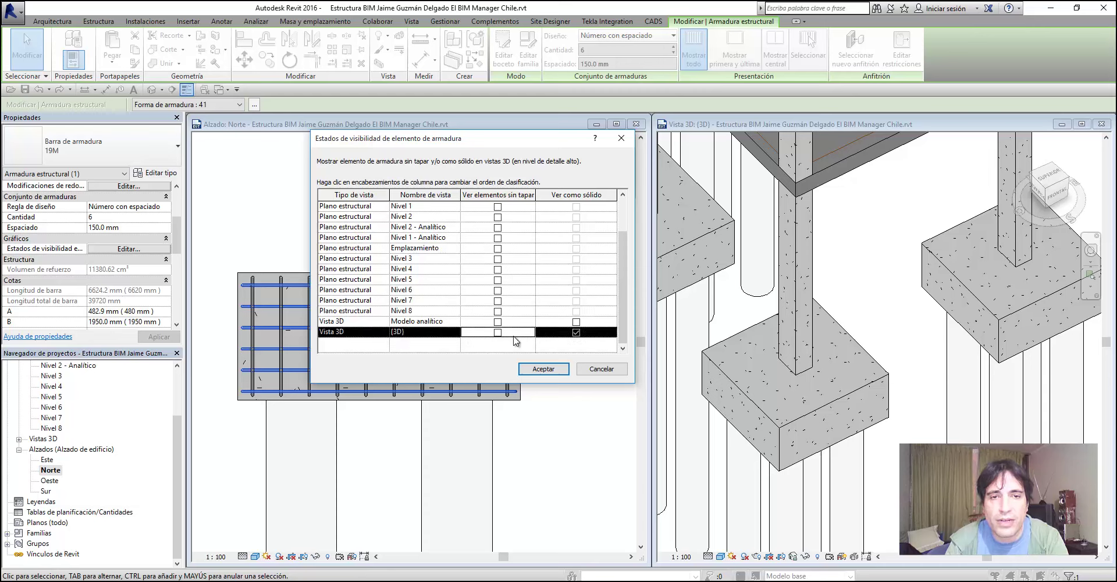
click(556, 372)
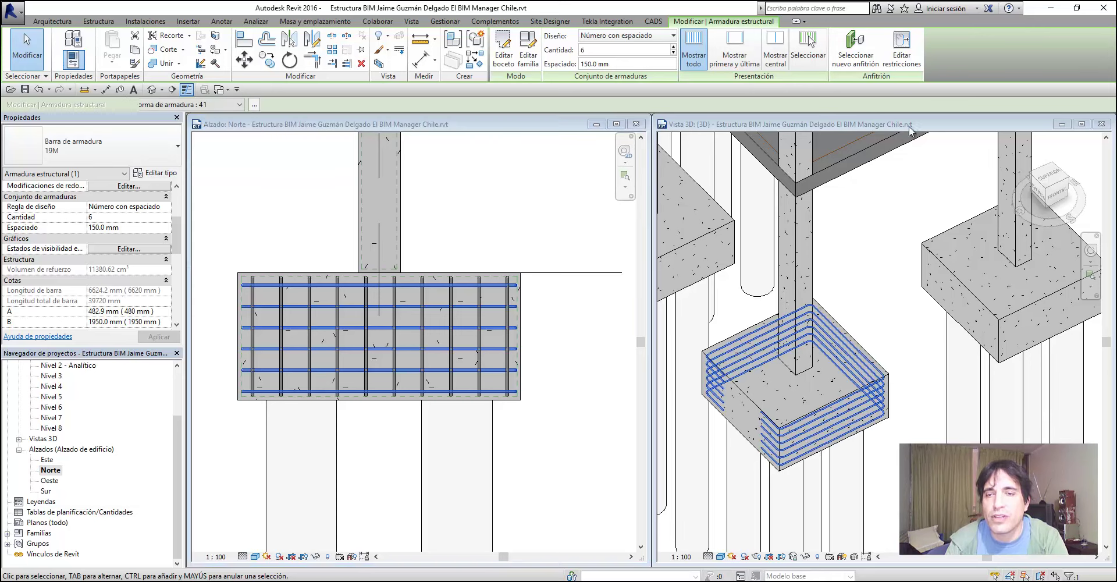
scroll(780, 407, up, 4)
middle_drag(932, 383, 973, 378)
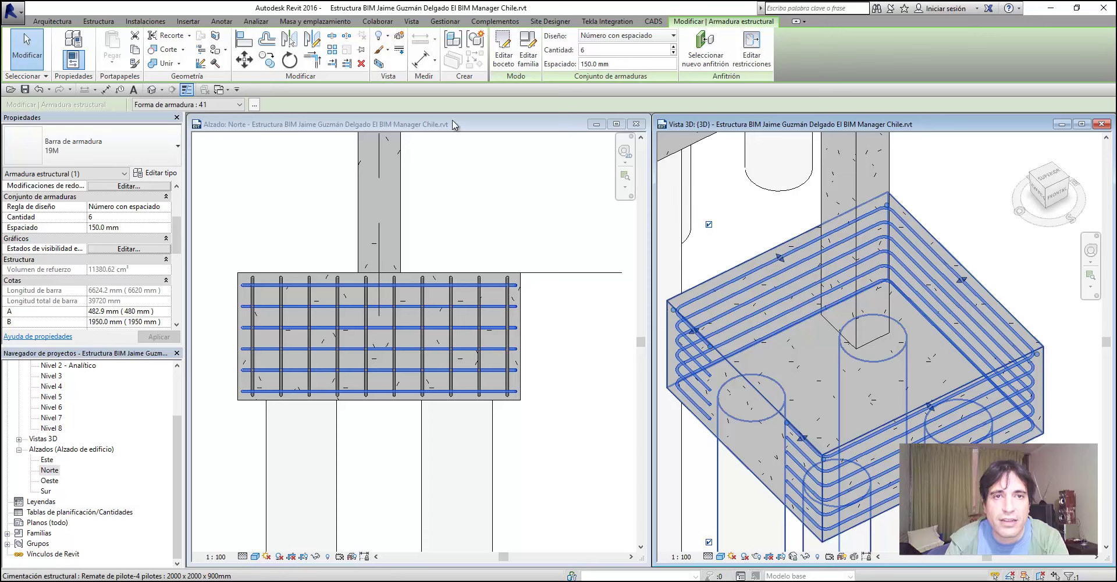
click(438, 309)
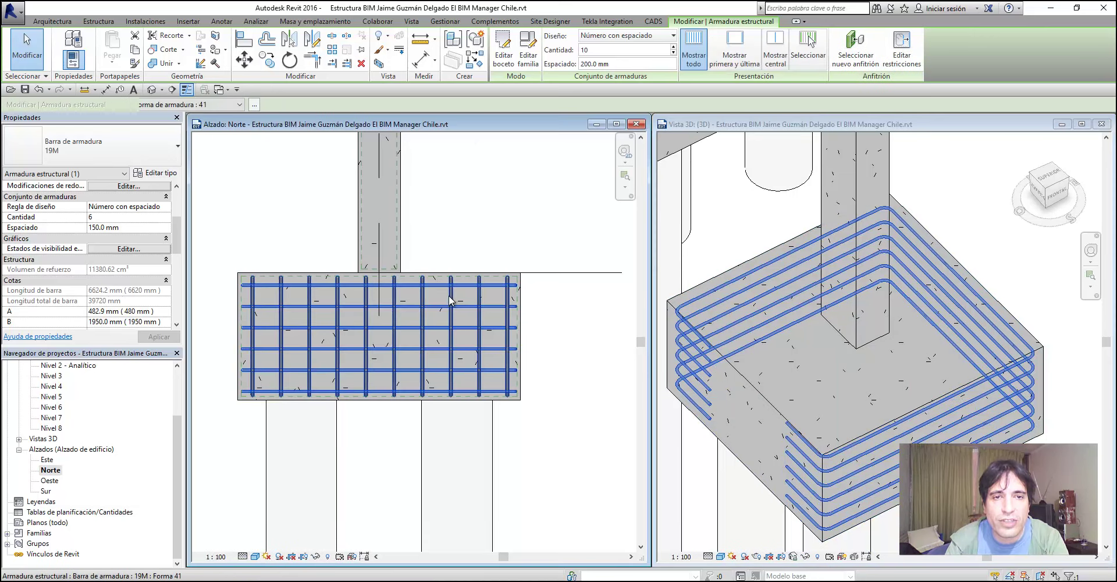
Select the pile cap's vertical rebar set and make it solid and unobscured in {3D}
click(451, 296)
scroll(134, 284, down, 2)
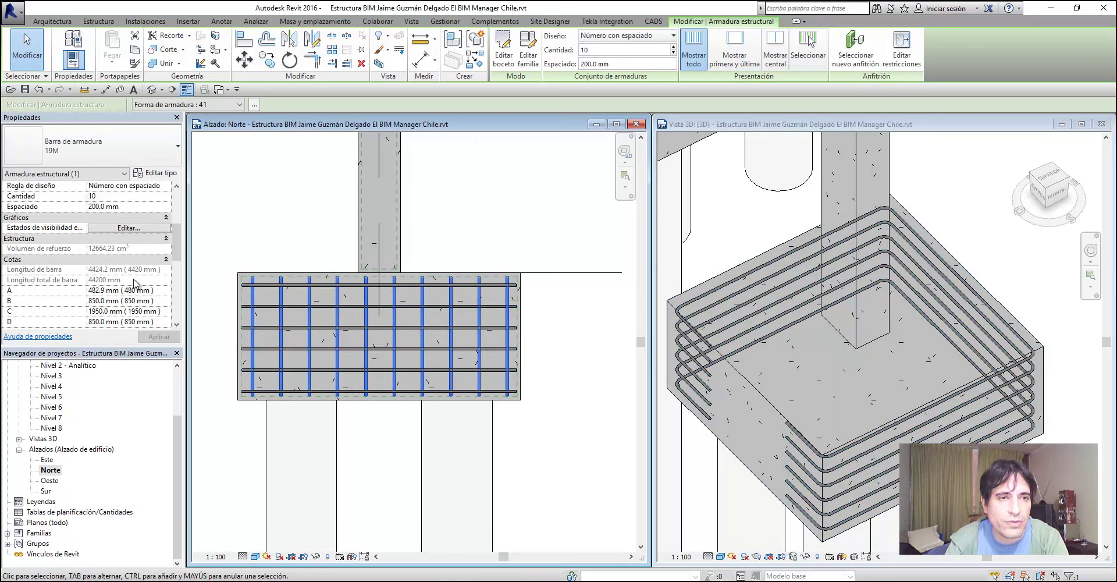
click(128, 227)
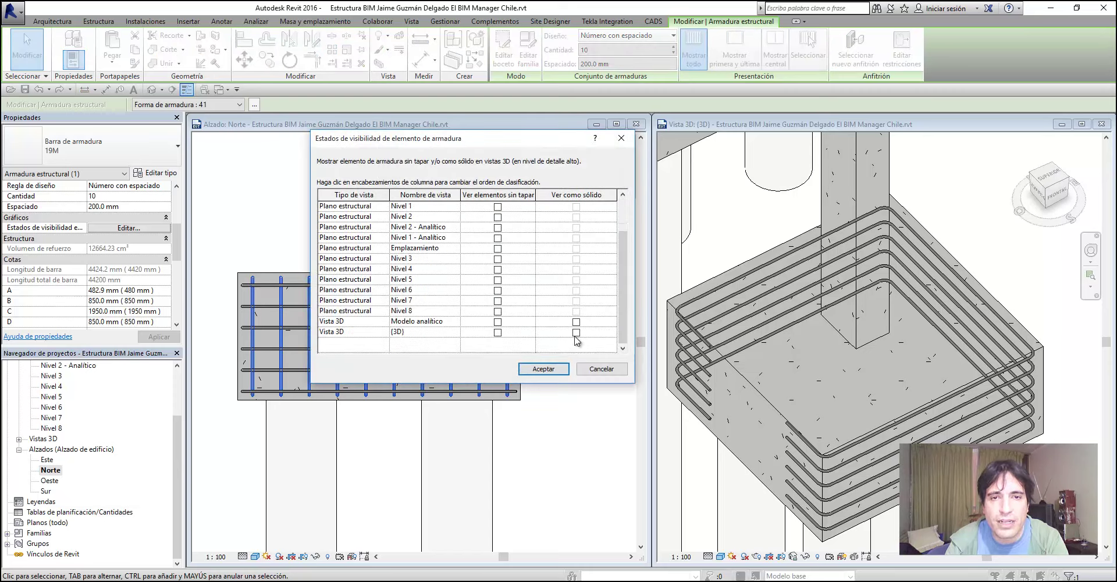
click(576, 333)
click(498, 333)
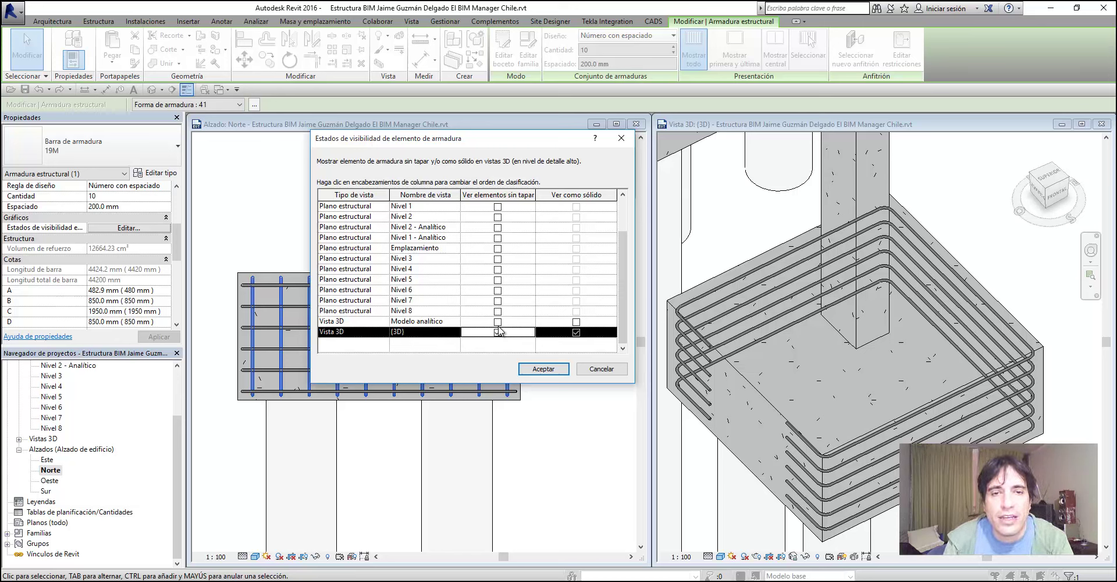
click(497, 321)
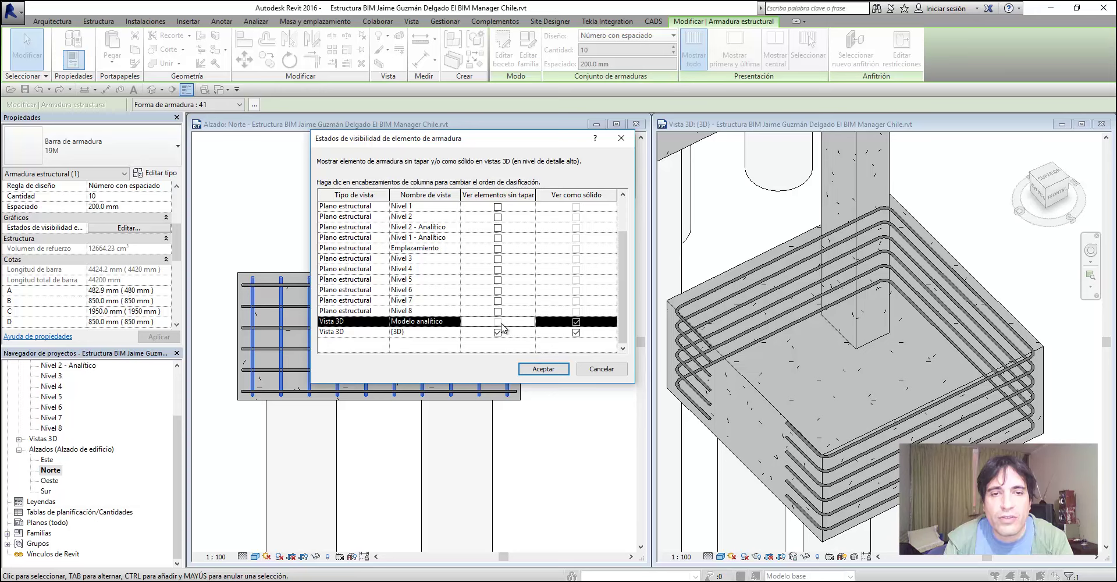
click(544, 370)
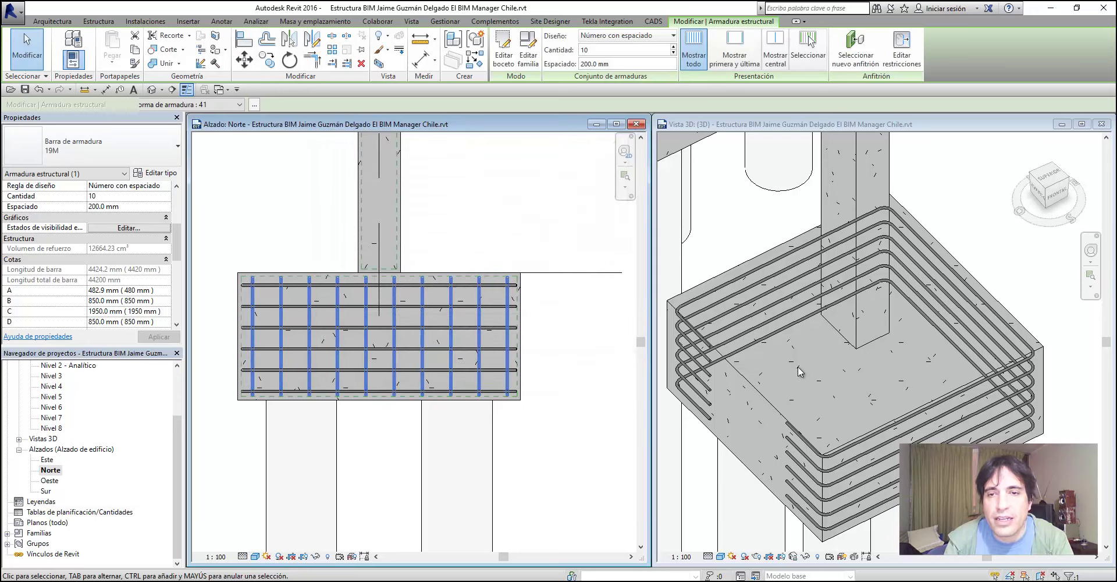
mouse_move(899, 245)
shift+middle_down()
mouse_move(906, 318)
mouse_move(761, 380)
shift+middle_up()
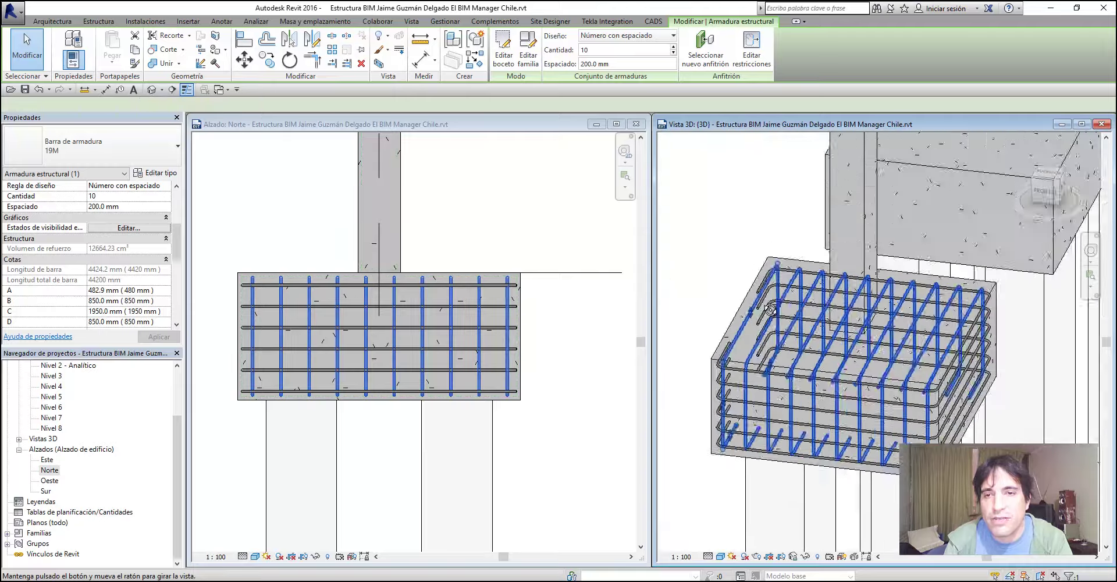
scroll(762, 380, up, 2)
scroll(761, 379, up, 2)
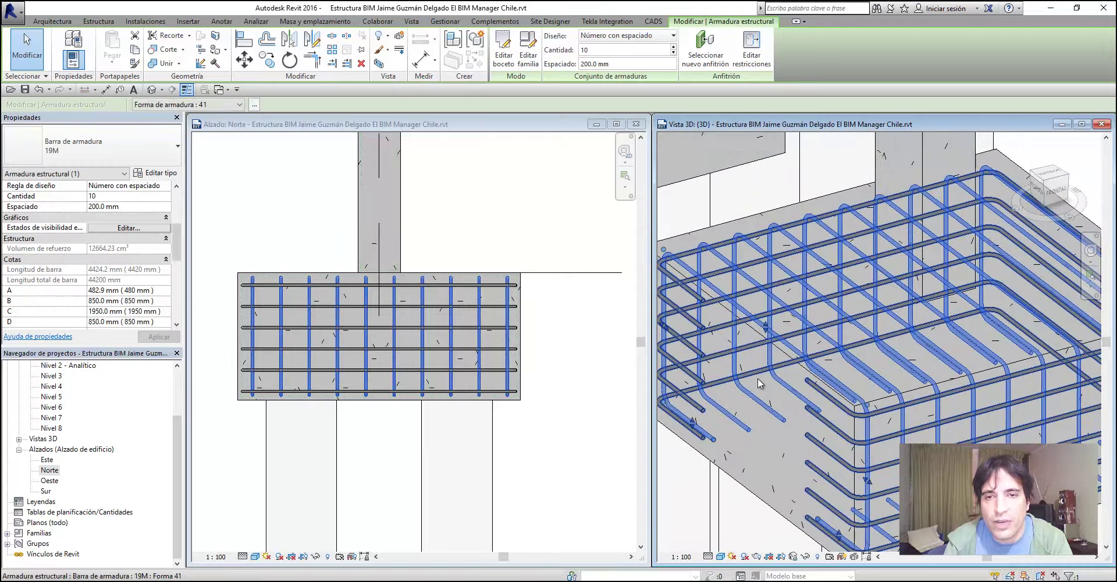
scroll(815, 355, up, 1)
mouse_move(844, 343)
middle_down()
mouse_move(955, 319)
mouse_move(854, 306)
mouse_move(788, 360)
middle_up()
scroll(854, 331, down, 2)
scroll(854, 331, down, 2)
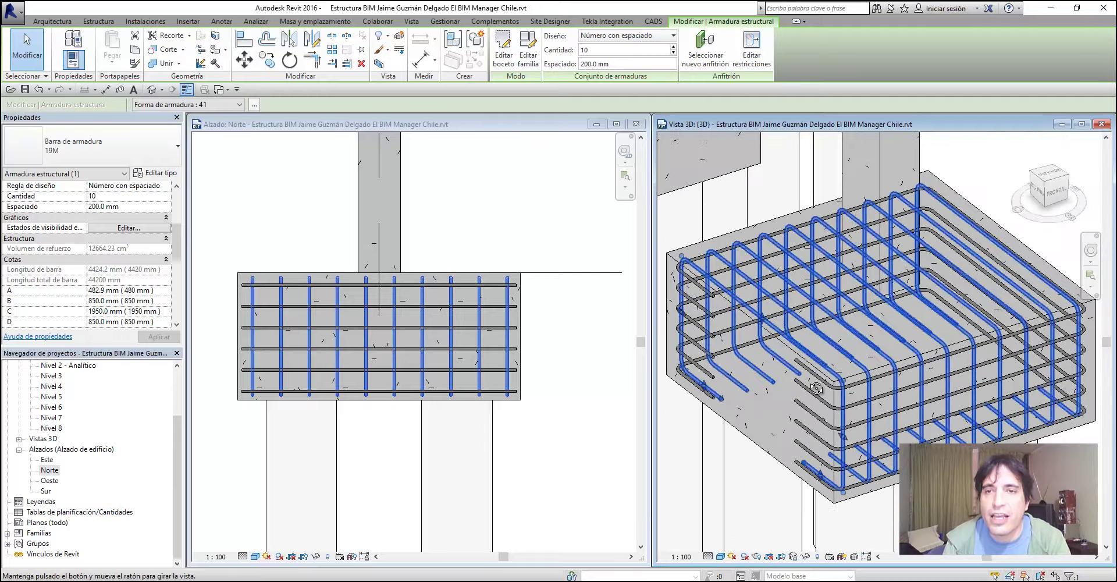
shift+middle_drag(788, 361, 809, 379)
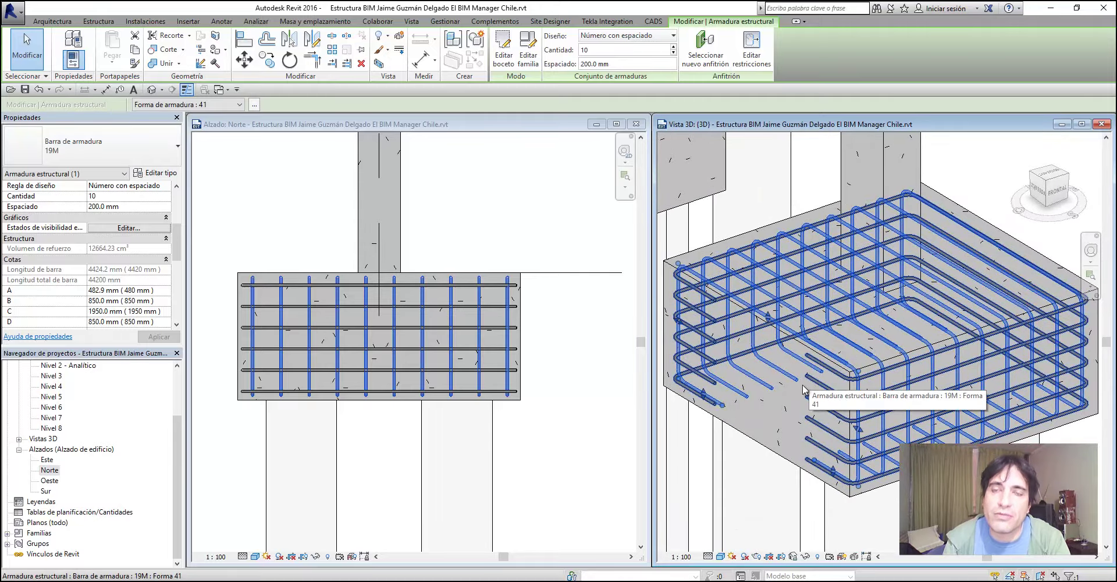
scroll(803, 390, down, 3)
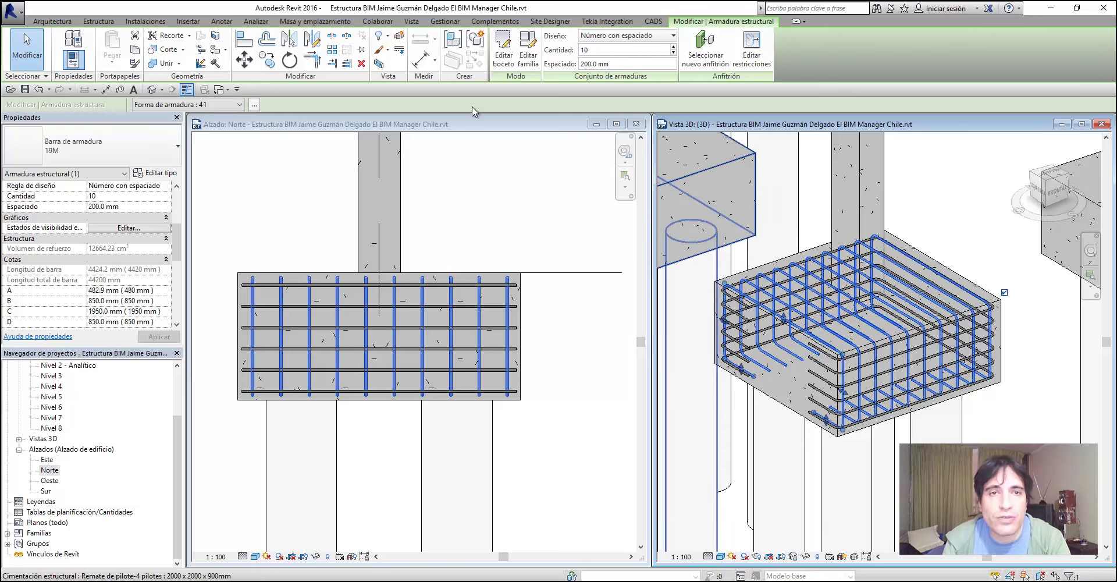
click(473, 124)
scroll(444, 247, down, 3)
middle_drag(444, 248, 413, 306)
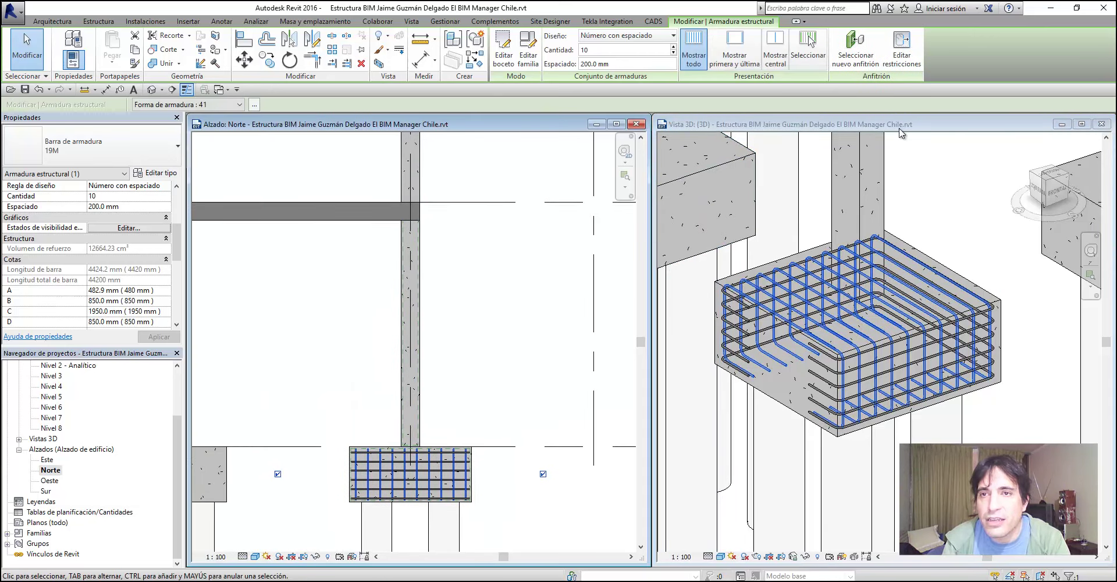
scroll(830, 350, down, 2)
mouse_move(831, 326)
middle_down()
mouse_move(831, 371)
mouse_move(727, 326)
middle_up()
scroll(831, 370, up, 2)
scroll(830, 370, down, 3)
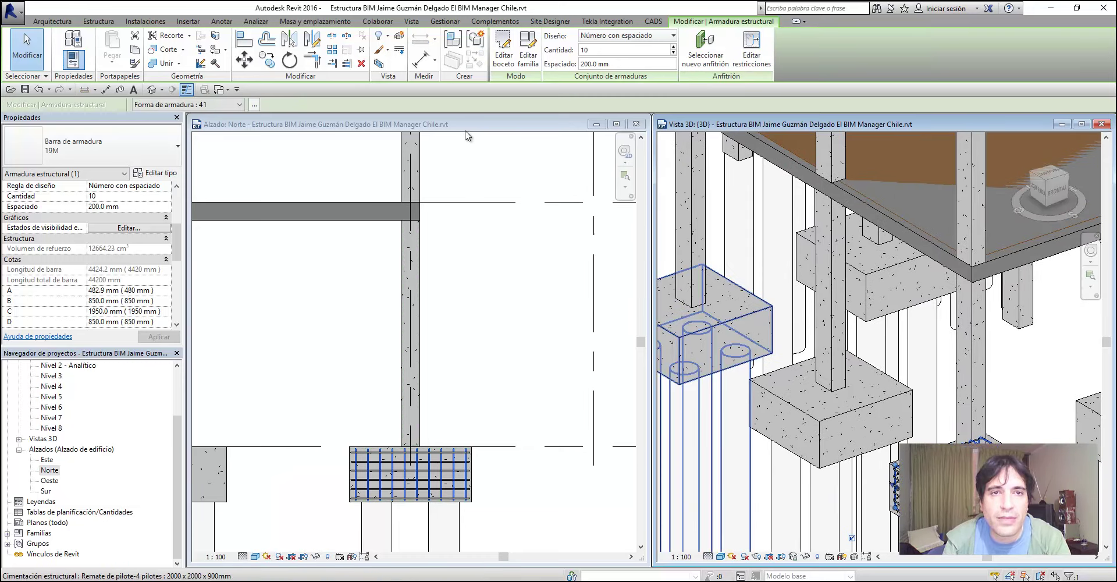
click(314, 124)
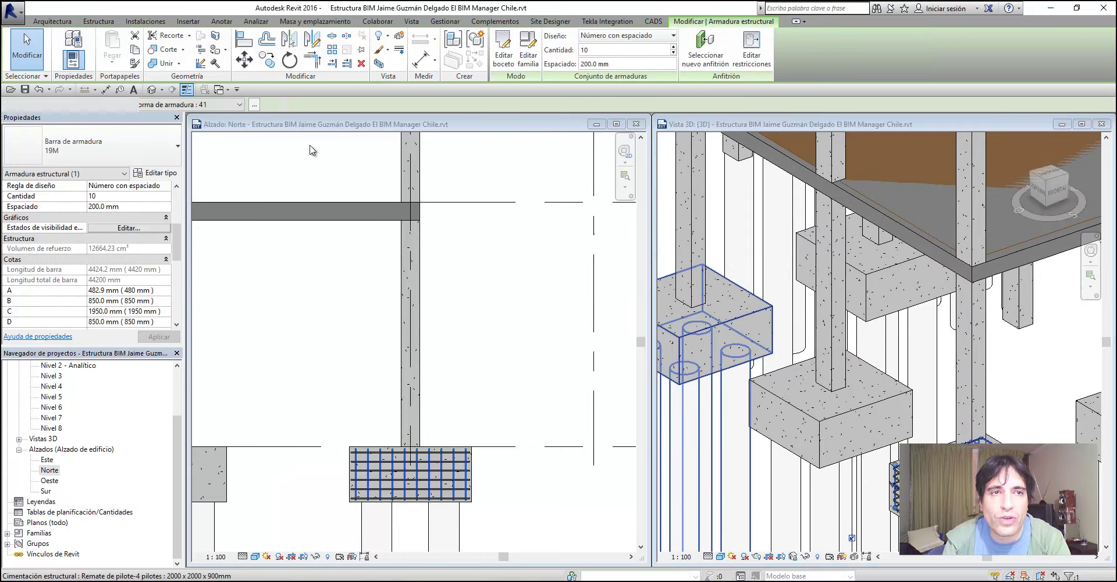
click(415, 301)
Place a shape 41 rebar set in the column: 4 bars at 50 mm, parallel to cover
key(r)
key(b)
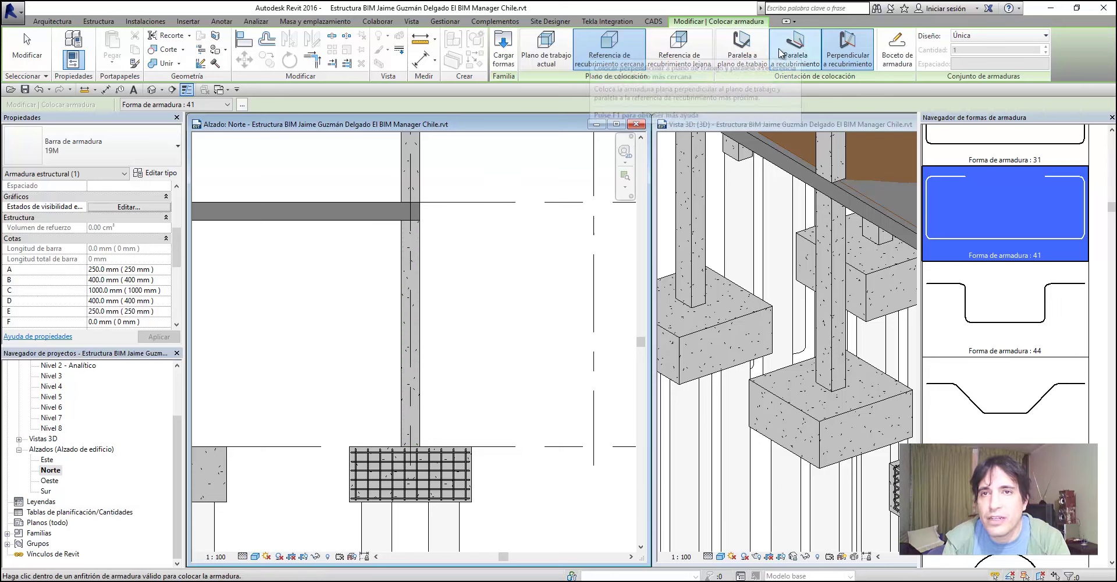
click(754, 53)
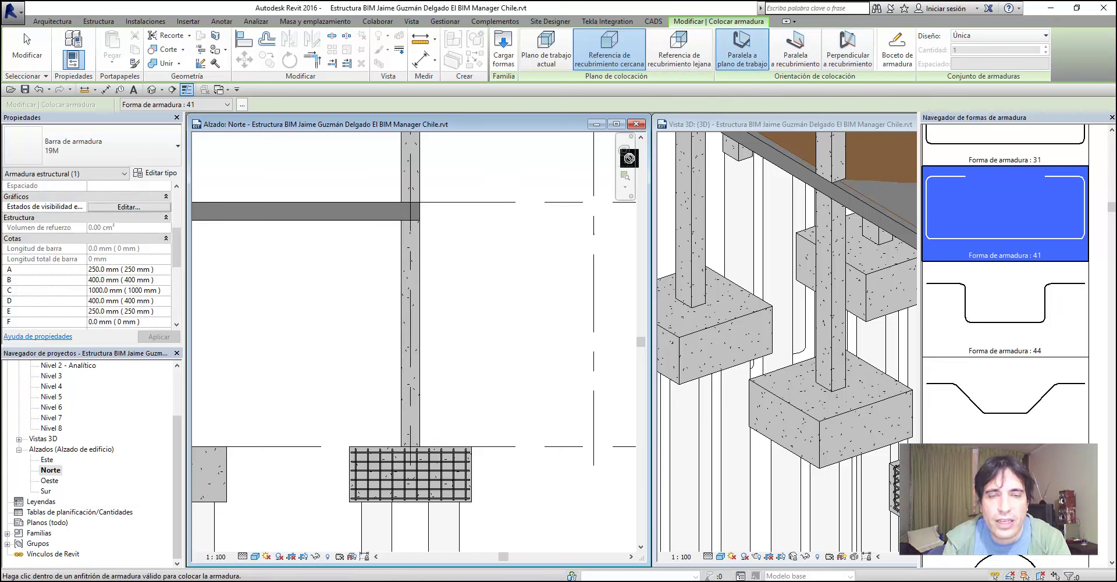
click(999, 36)
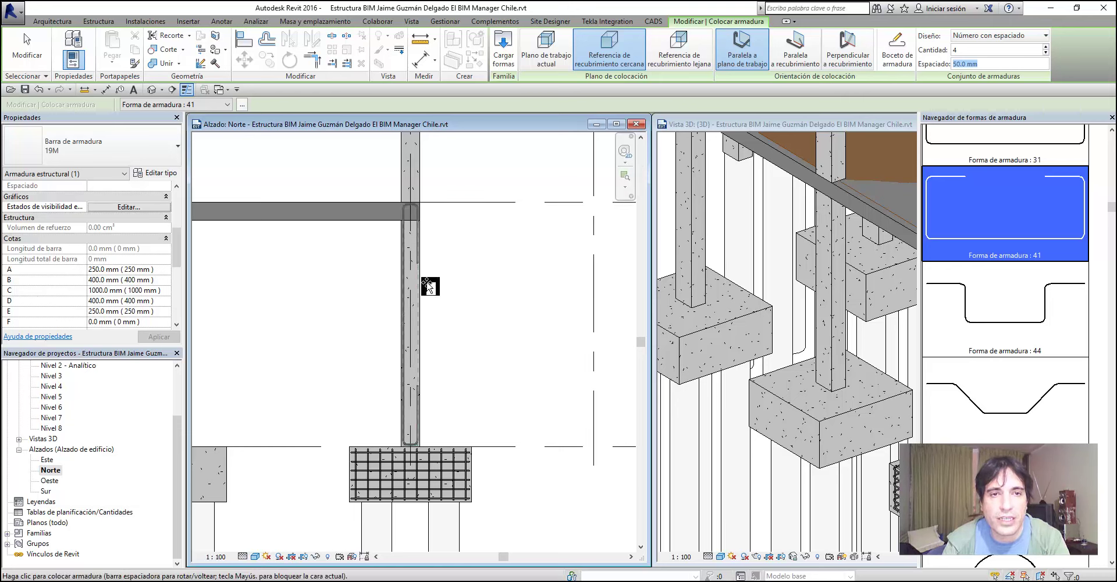
scroll(410, 320, up, 3)
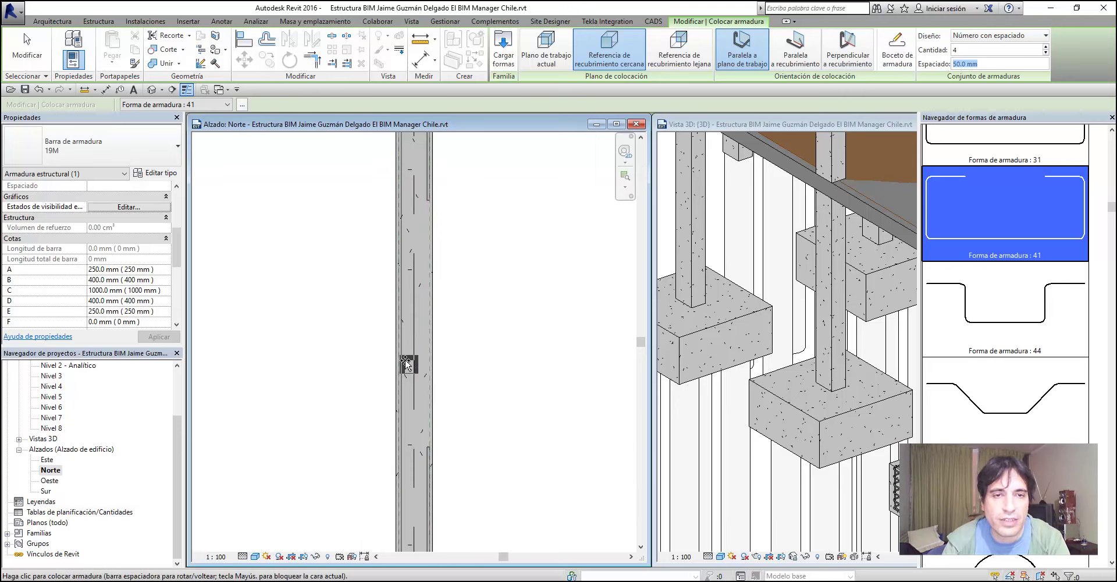
click(806, 65)
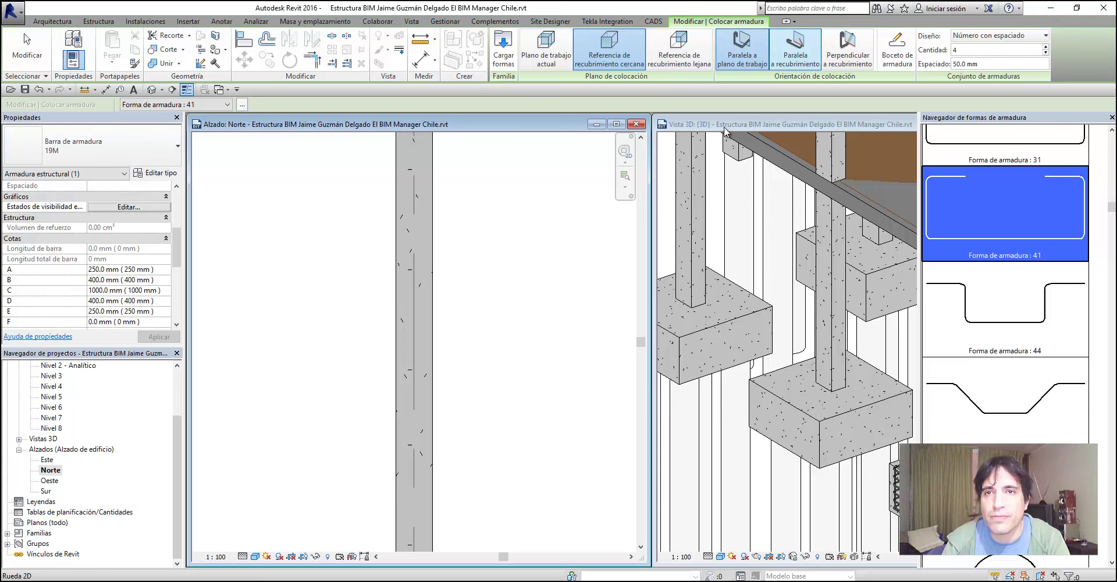
click(424, 329)
scroll(494, 326, down, 3)
scroll(465, 349, down, 1)
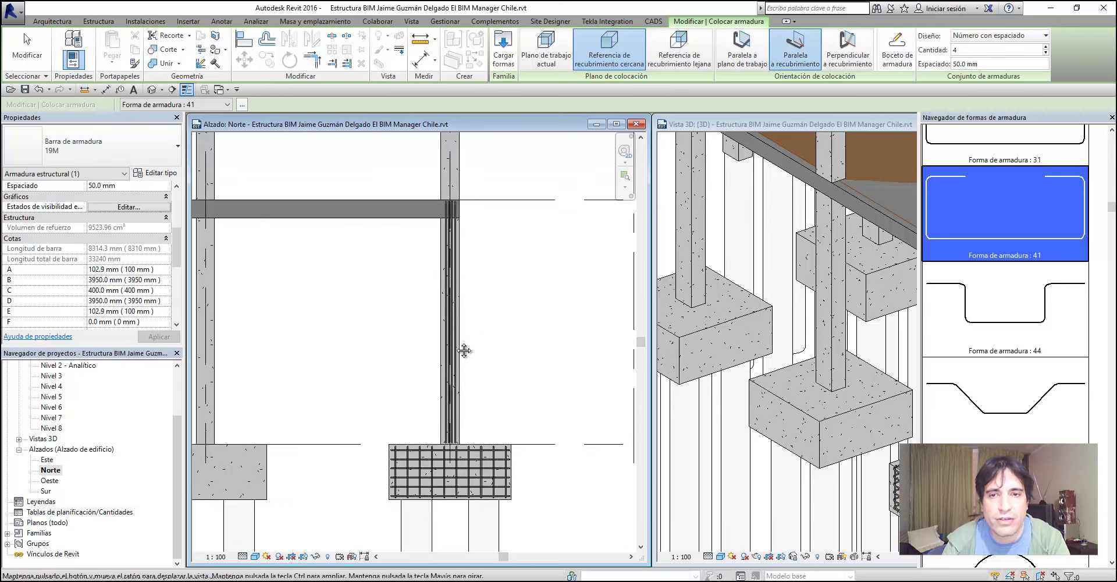
middle_drag(464, 350, 415, 363)
key(Escape)
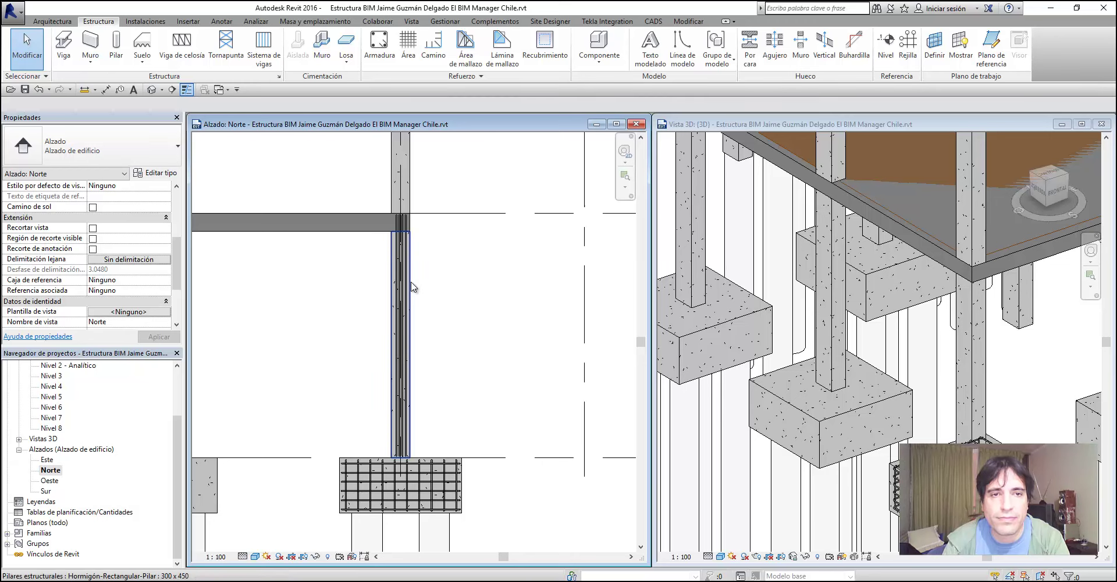
Set the column's rebar set to View unobscured and View as solid in {3D}
click(407, 285)
click(449, 277)
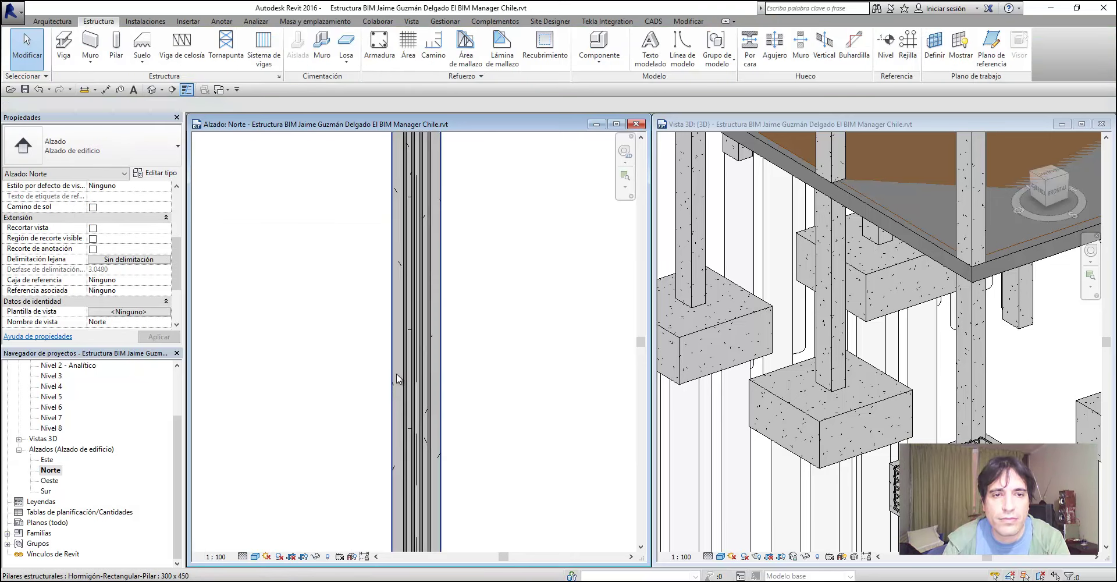
scroll(396, 372, up, 4)
click(425, 395)
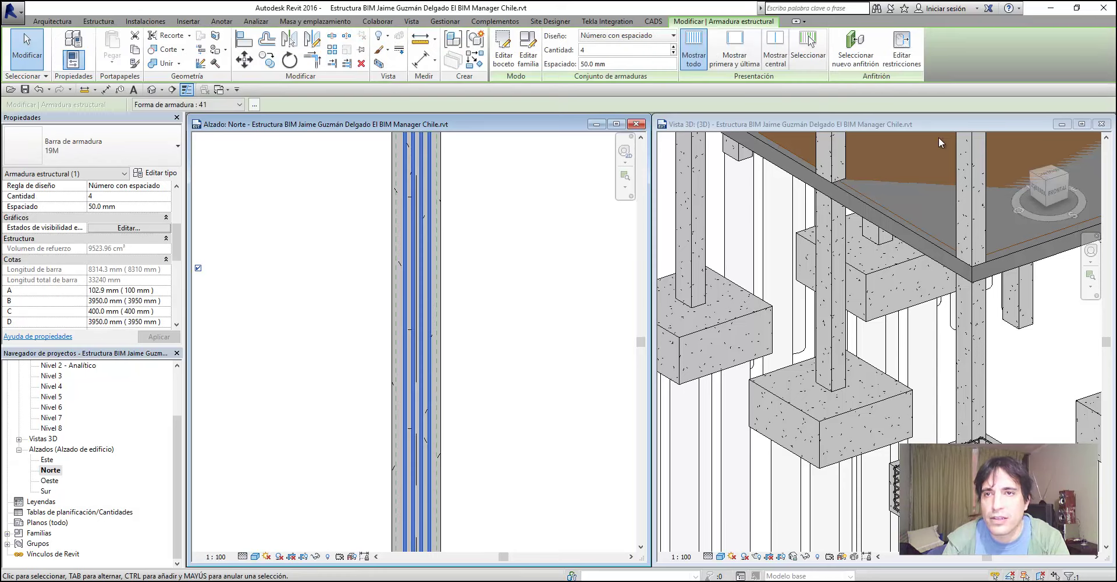
click(112, 228)
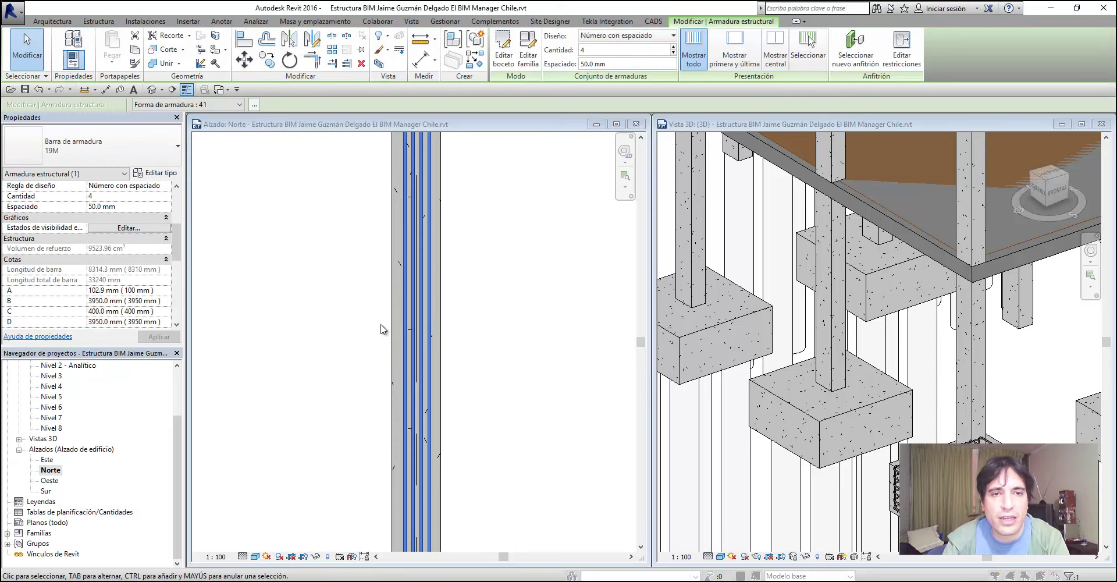
click(575, 337)
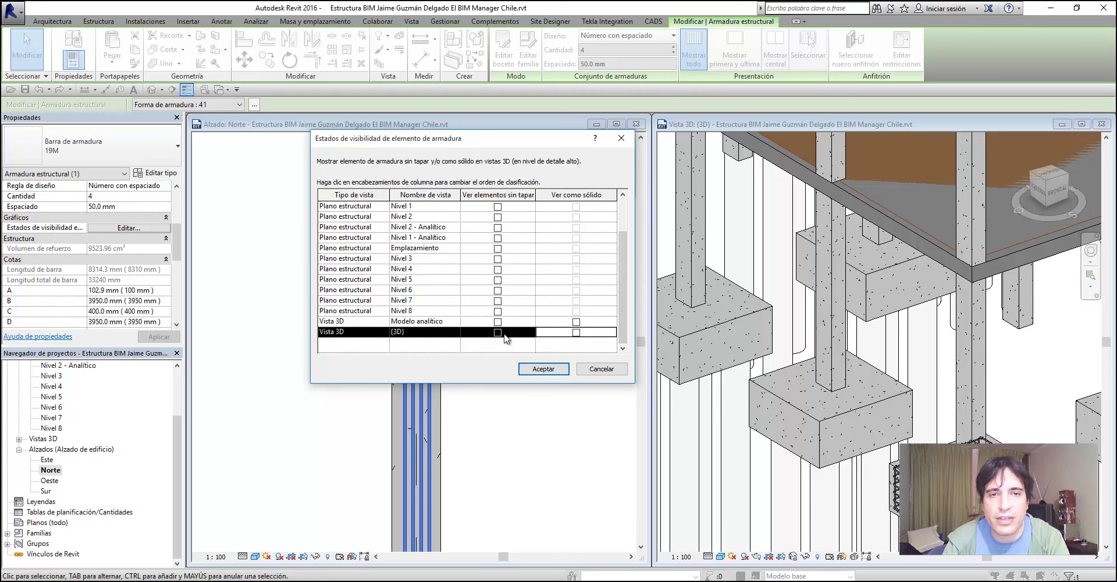
click(511, 336)
click(578, 333)
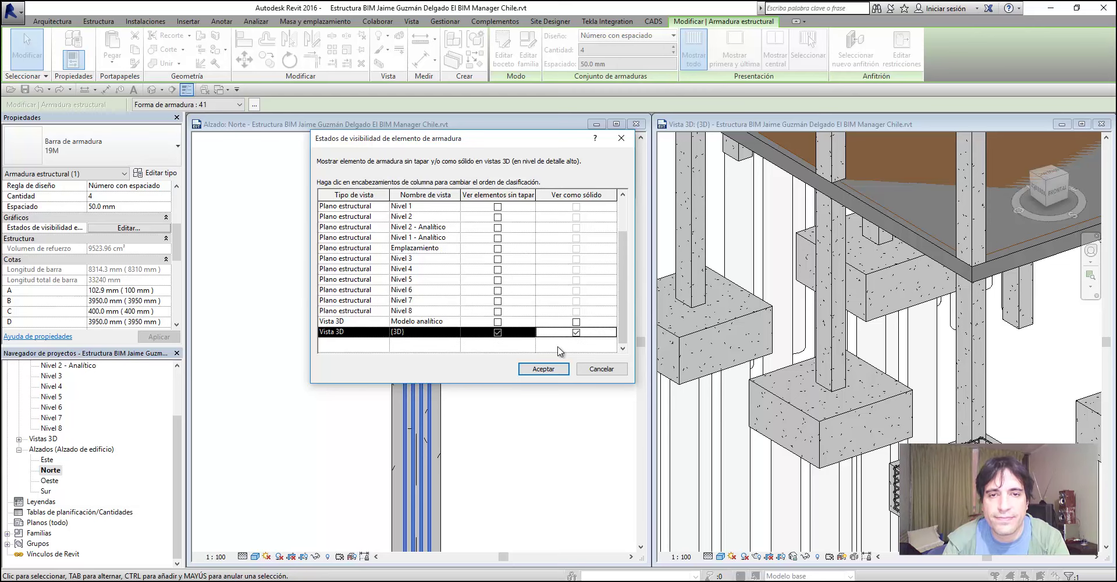
click(549, 370)
scroll(896, 151, down, 3)
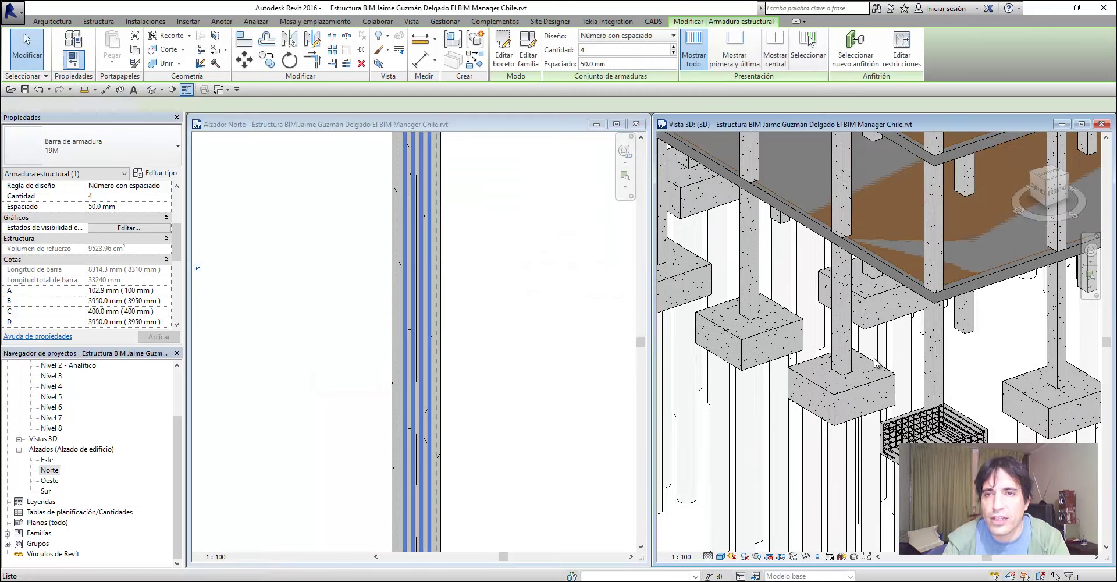
scroll(867, 396, up, 3)
scroll(867, 396, up, 3)
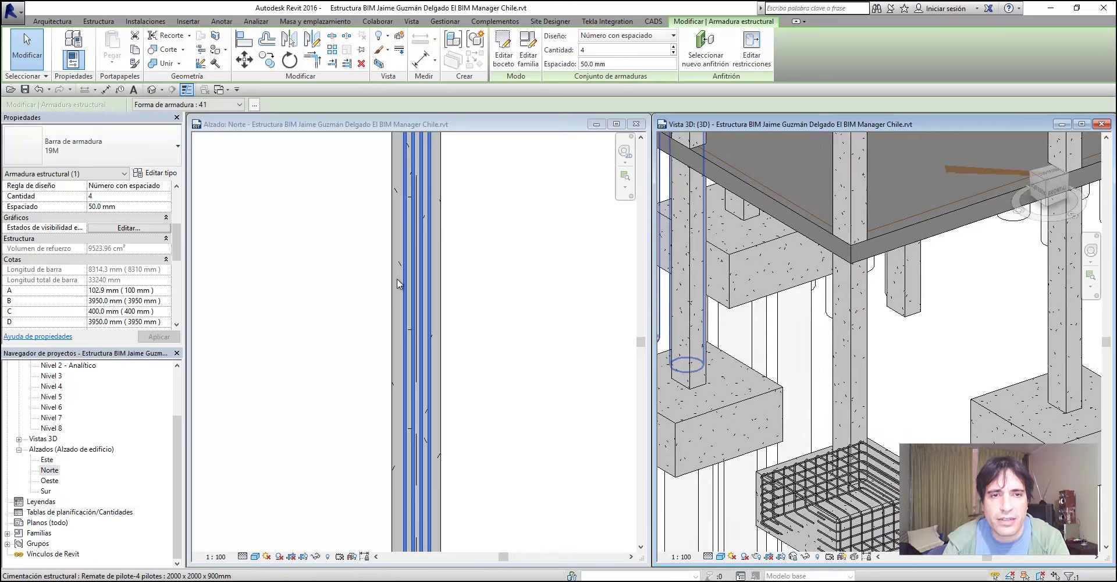
click(116, 228)
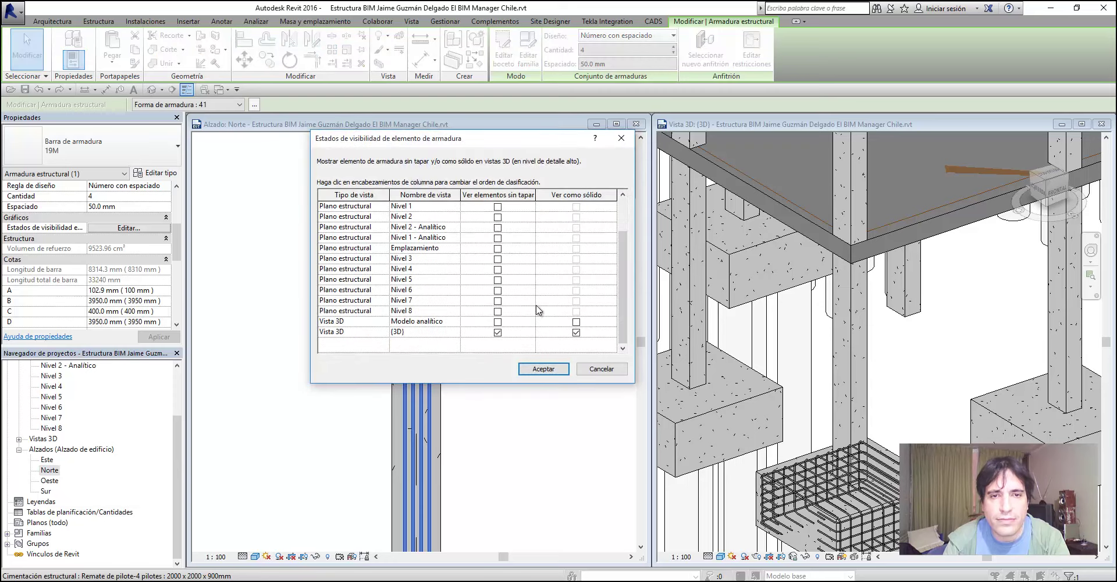
click(576, 322)
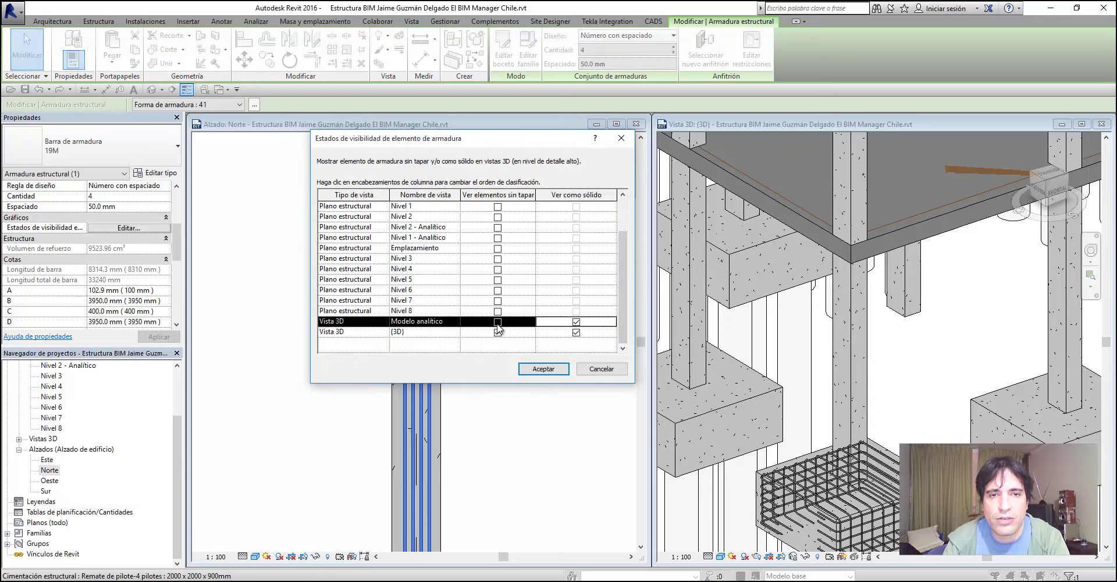
click(547, 369)
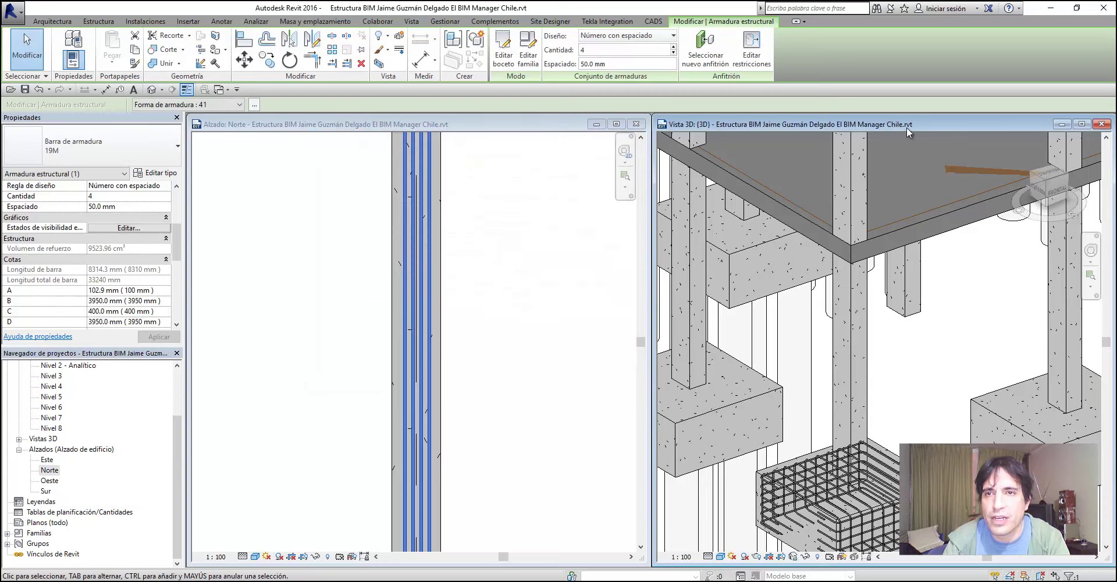
drag(907, 131, 906, 135)
scroll(838, 406, down, 3)
scroll(838, 405, up, 2)
scroll(838, 405, up, 2)
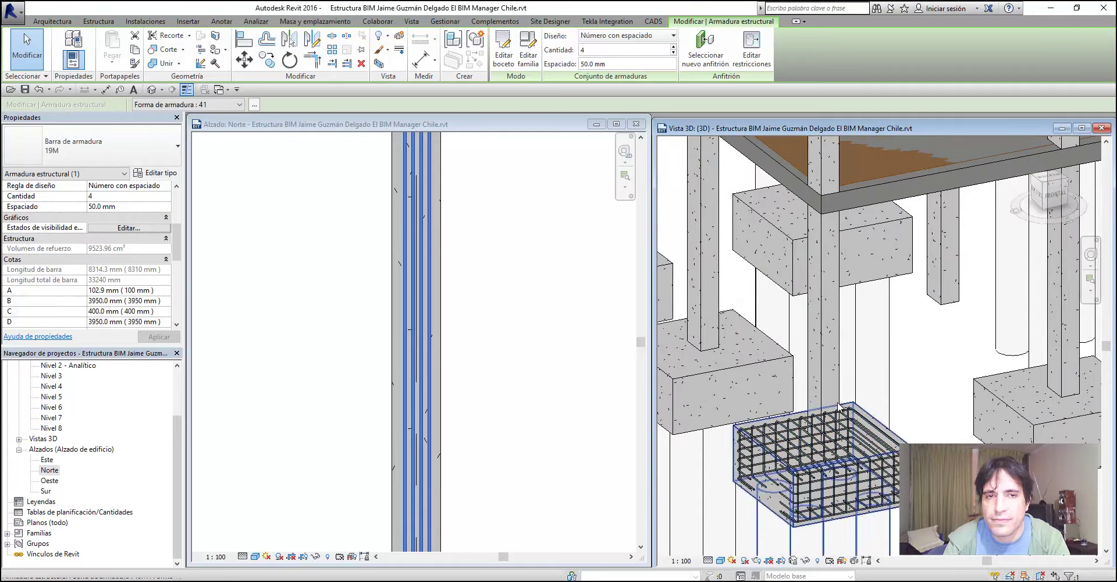
key(Escape)
click(581, 237)
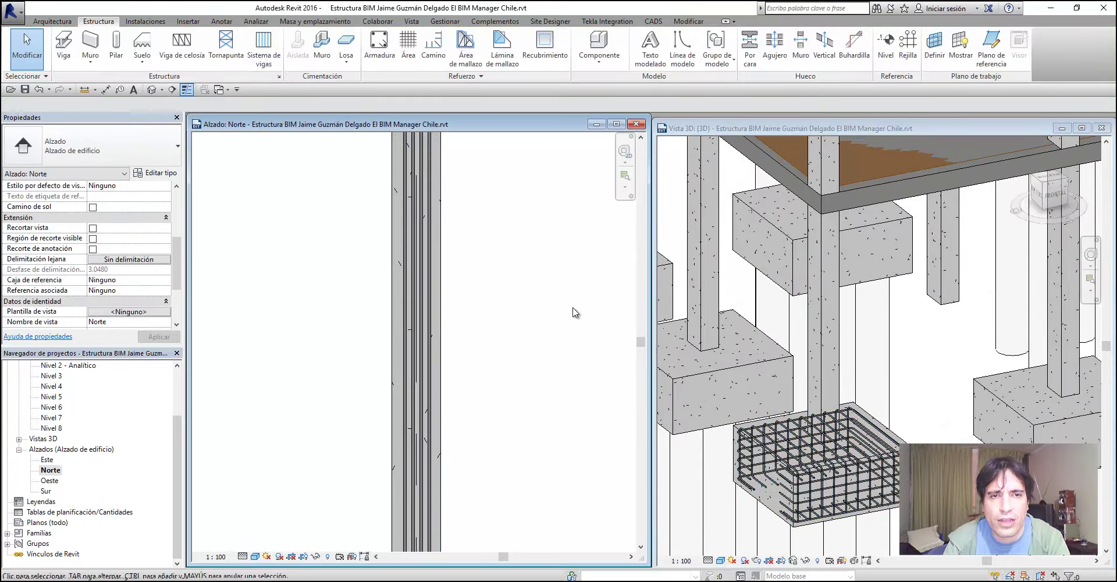
click(424, 284)
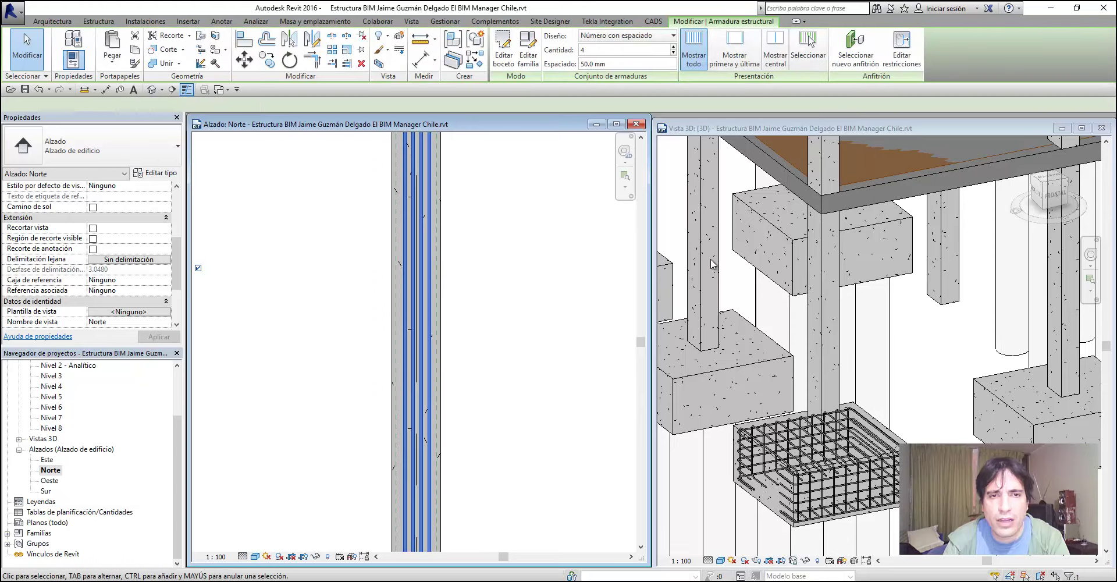
click(854, 126)
mouse_move(849, 378)
middle_down()
mouse_move(914, 396)
mouse_move(791, 415)
middle_up()
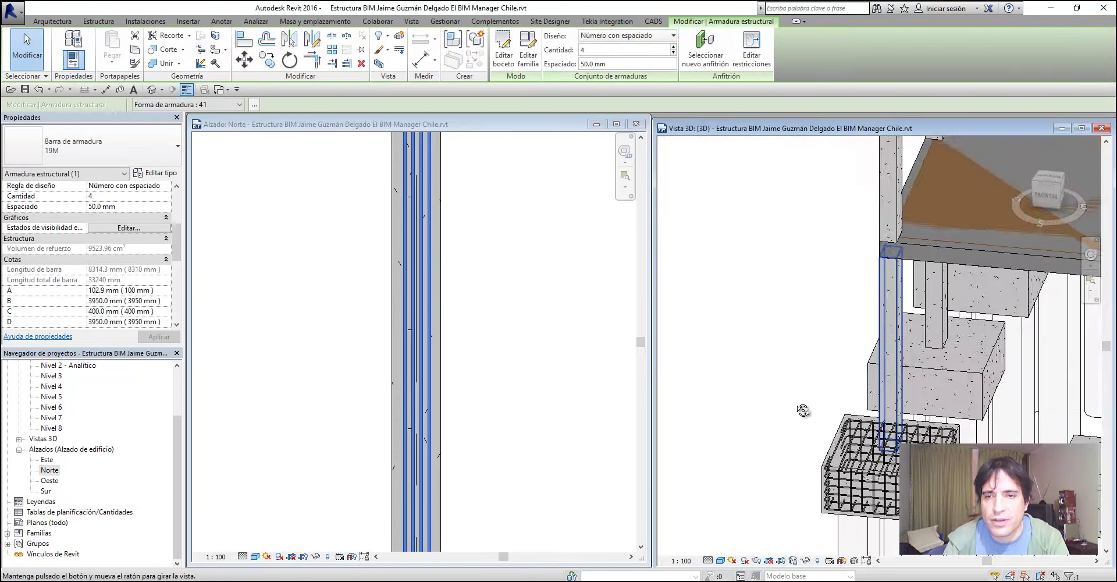
click(163, 229)
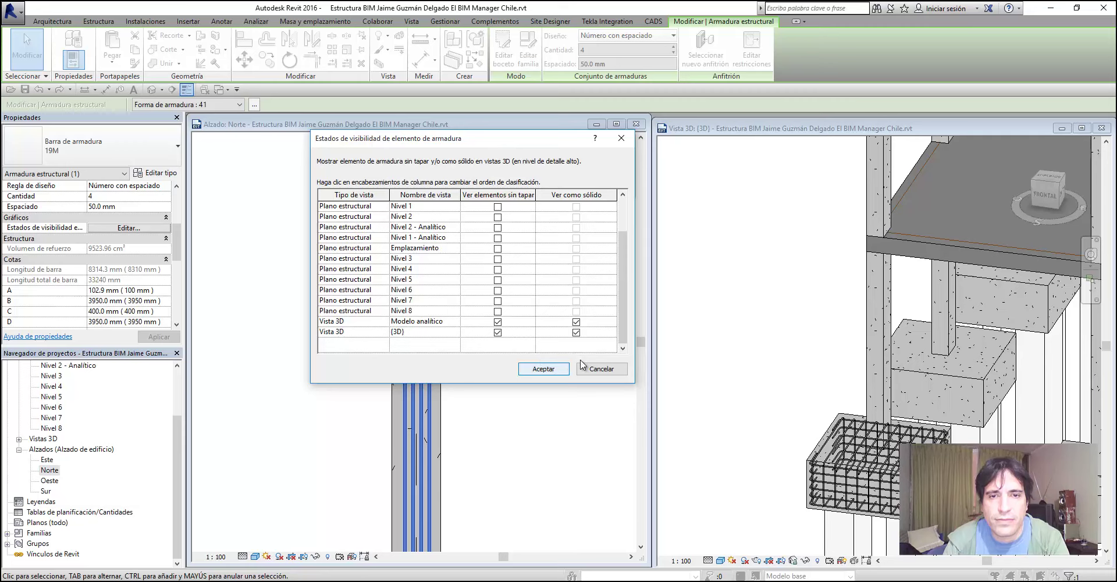
click(617, 369)
scroll(837, 390, up, 3)
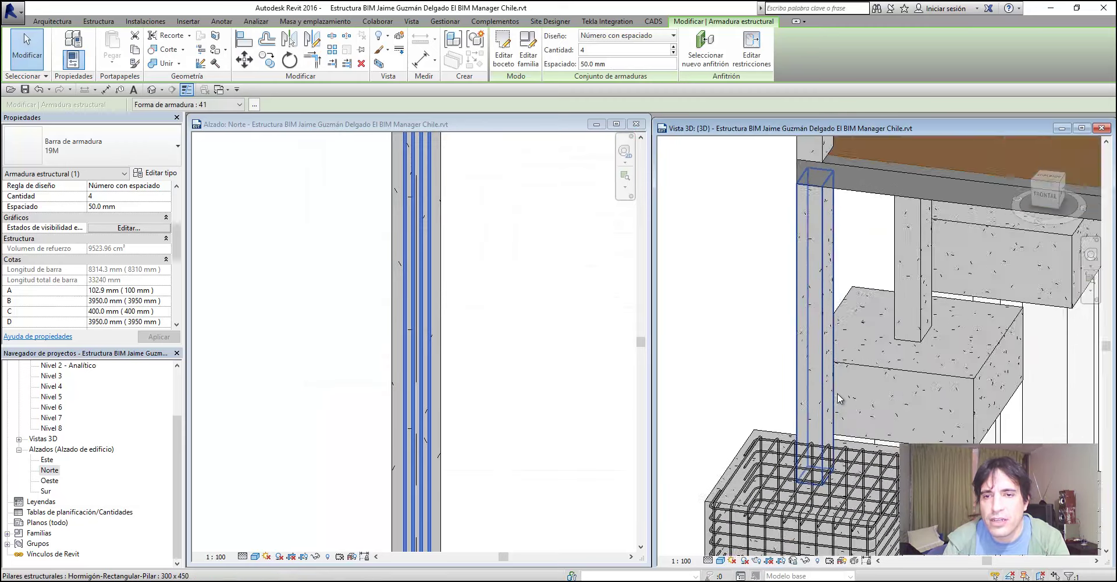
scroll(837, 390, up, 3)
scroll(837, 389, down, 2)
scroll(814, 387, down, 2)
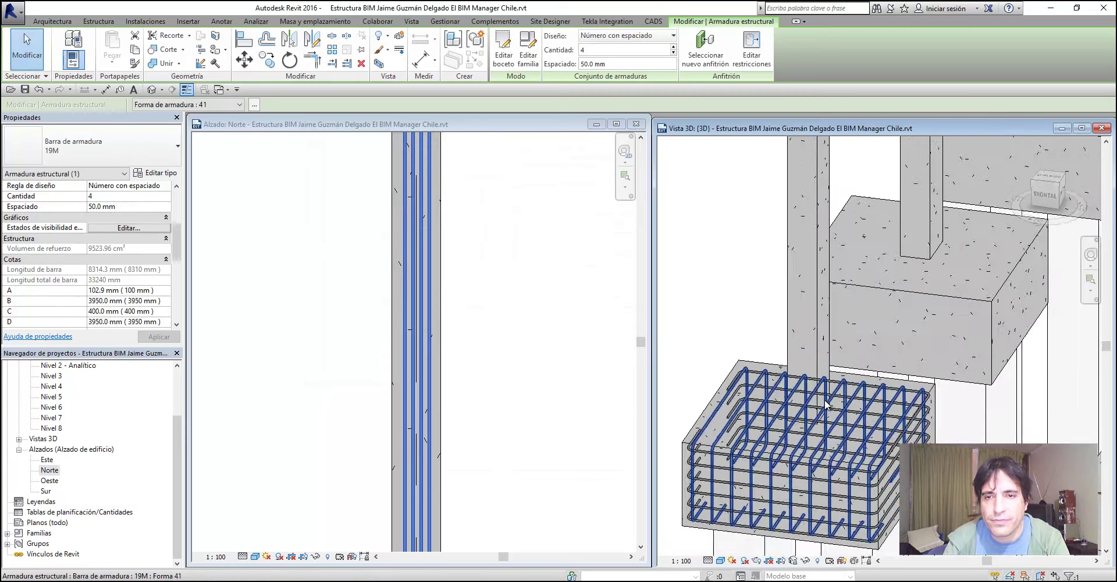
scroll(780, 384, down, 2)
scroll(763, 381, down, 2)
scroll(523, 344, down, 3)
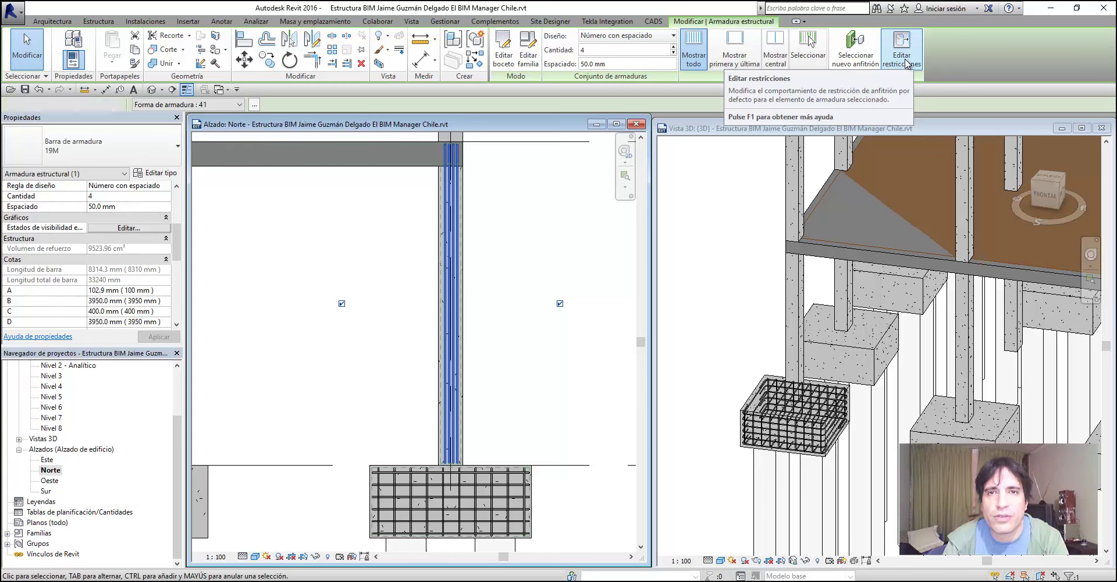
Select the column's existing rebar set, cancelling an accidental new Armadura placement
key(Escape)
click(456, 275)
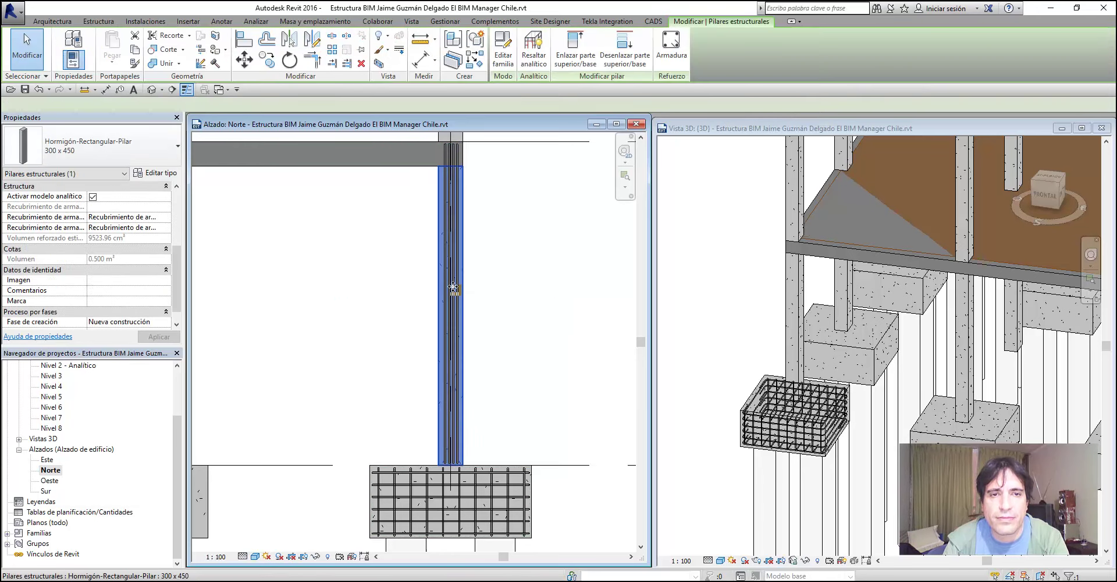
click(671, 46)
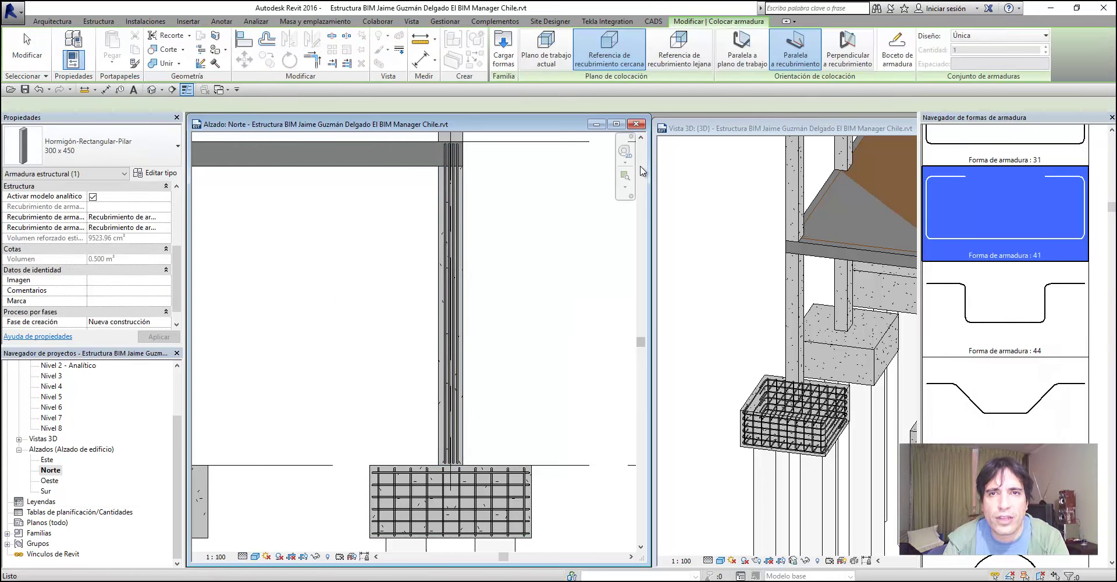
key(Escape)
key(Escape)
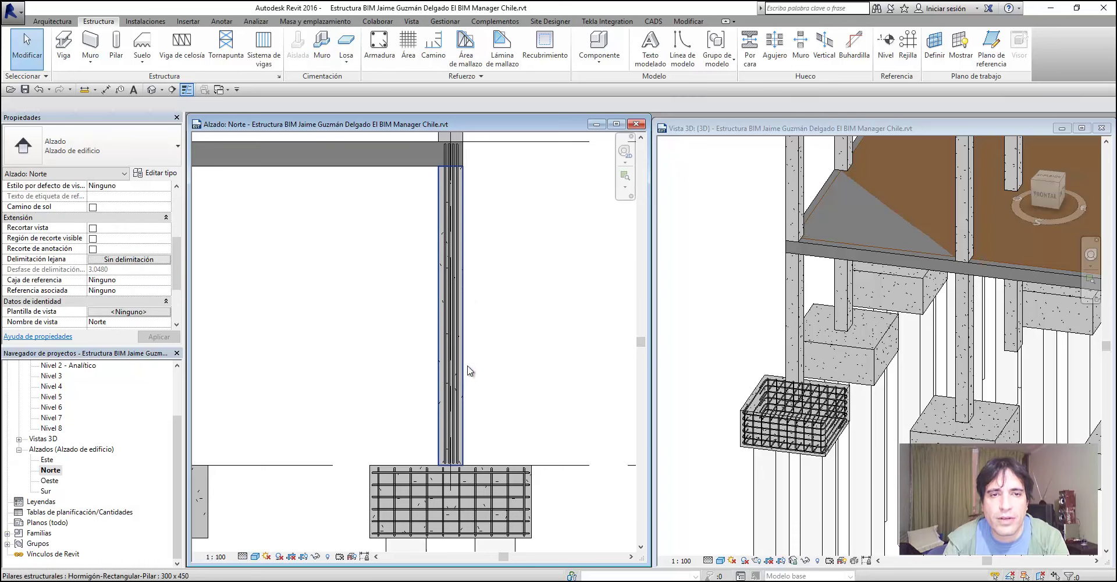
scroll(470, 370, up, 2)
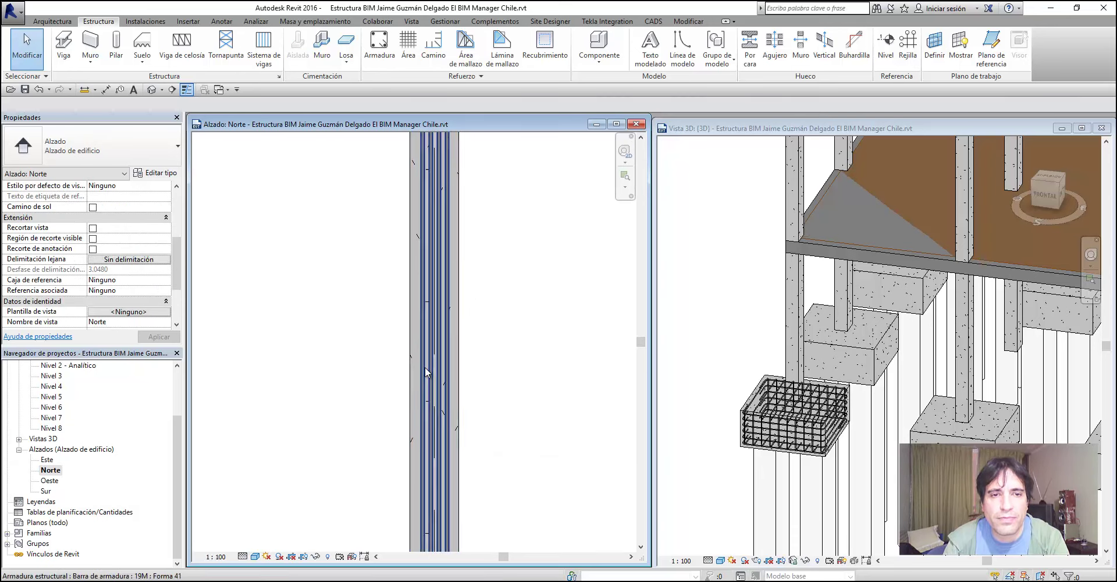
click(424, 367)
text(6)
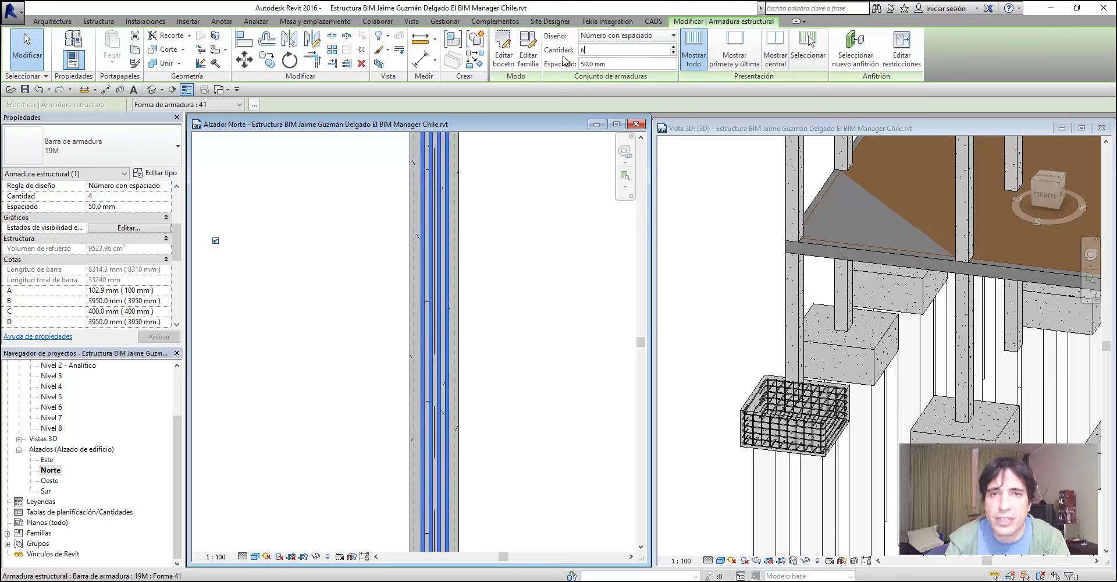
Apply 6 bars to the column rebar set, move it slightly right, and open its visibility states
key(Return)
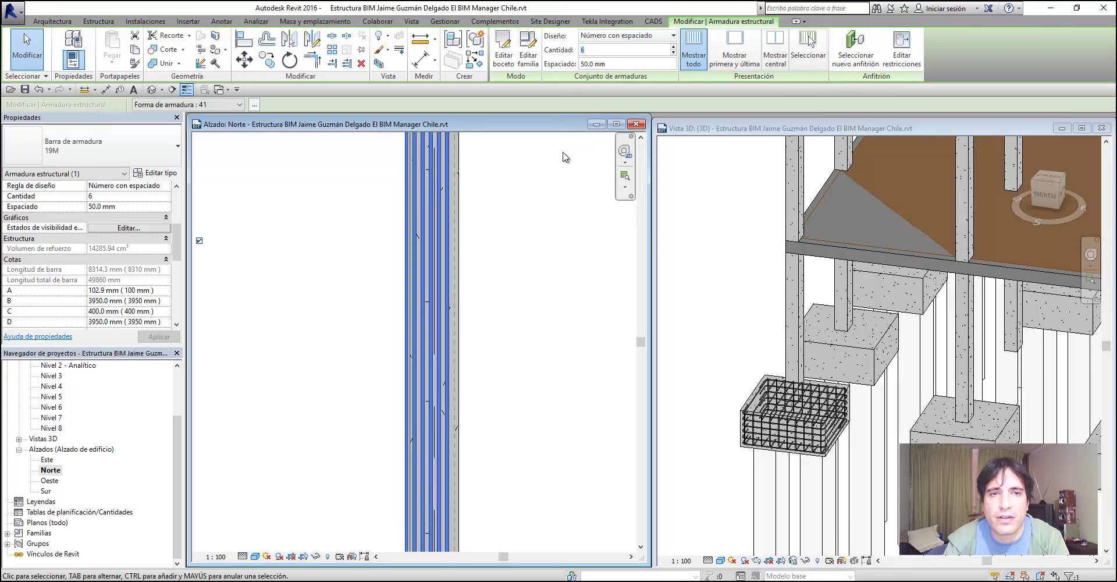
scroll(432, 351, up, 3)
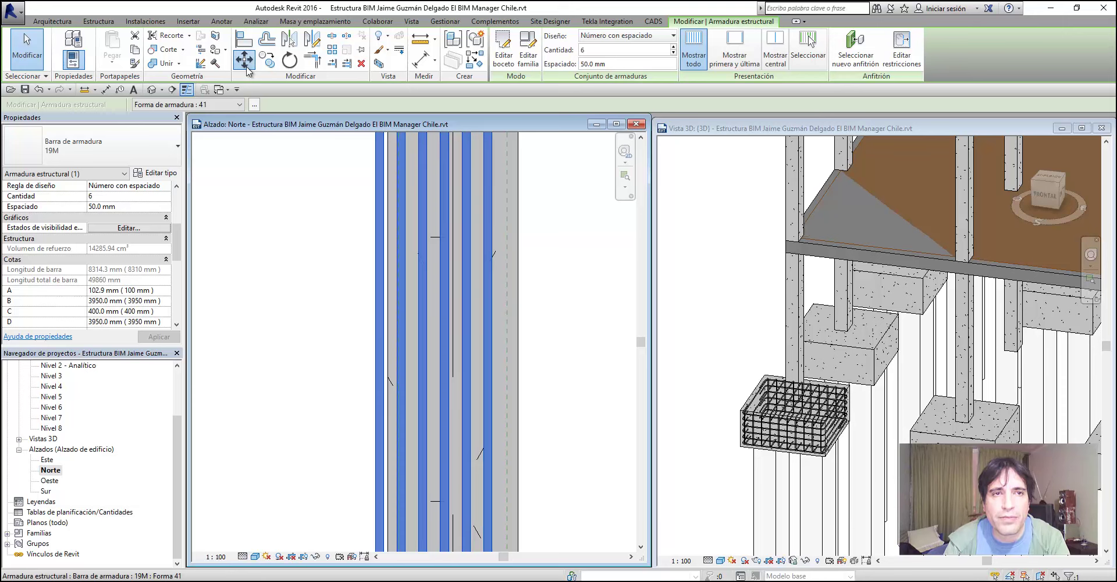
key(m)
key(v)
click(492, 329)
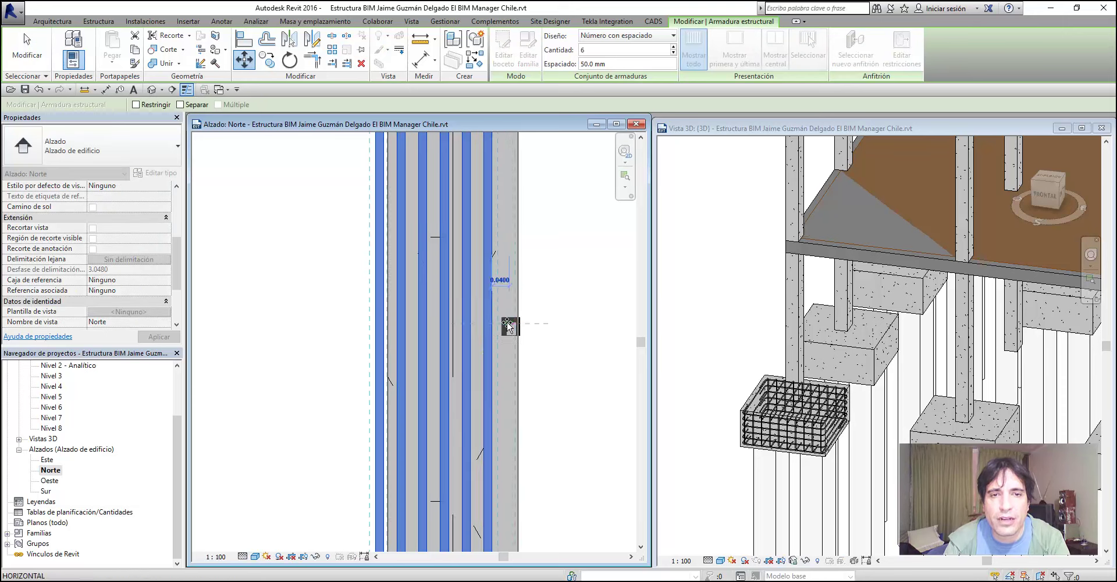
click(507, 327)
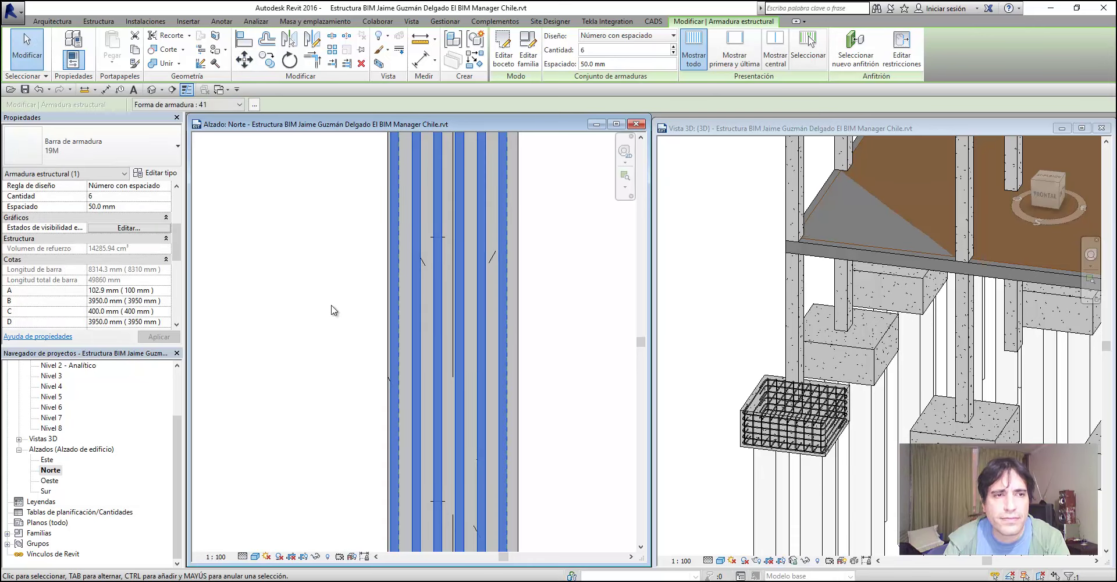
scroll(332, 310, down, 2)
click(128, 228)
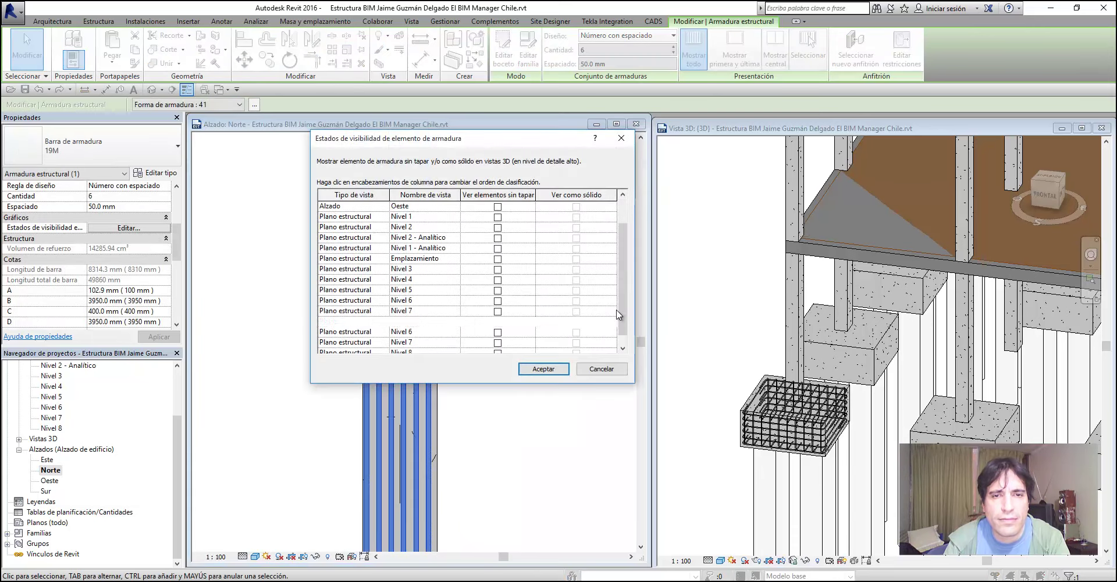
Clear the unobscured and solid options for the column rebar in Vista 3D Modelo analítico
scroll(600, 322, down, 3)
click(500, 324)
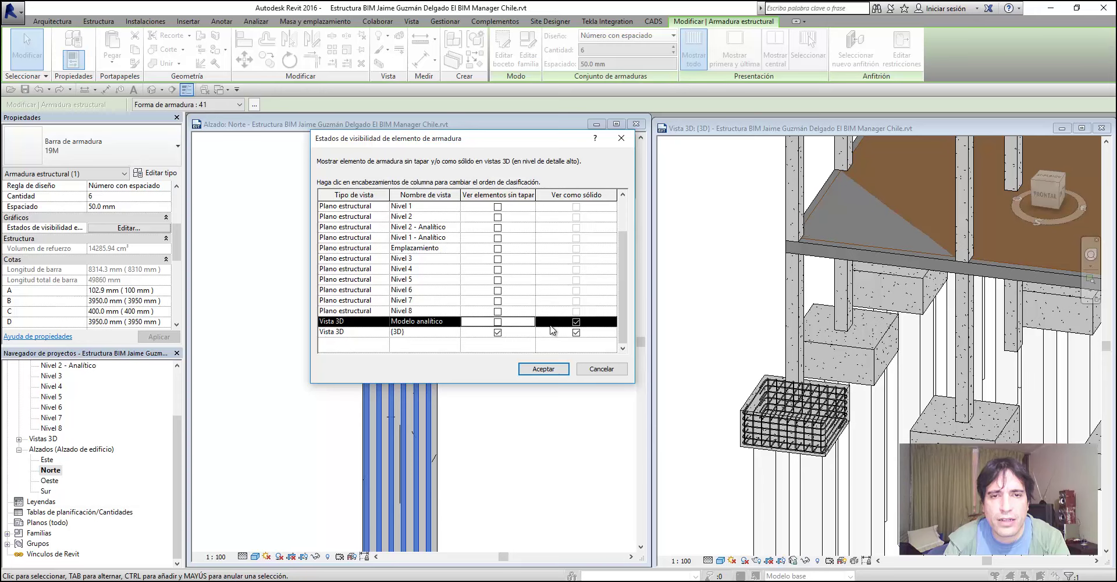
click(574, 323)
click(559, 373)
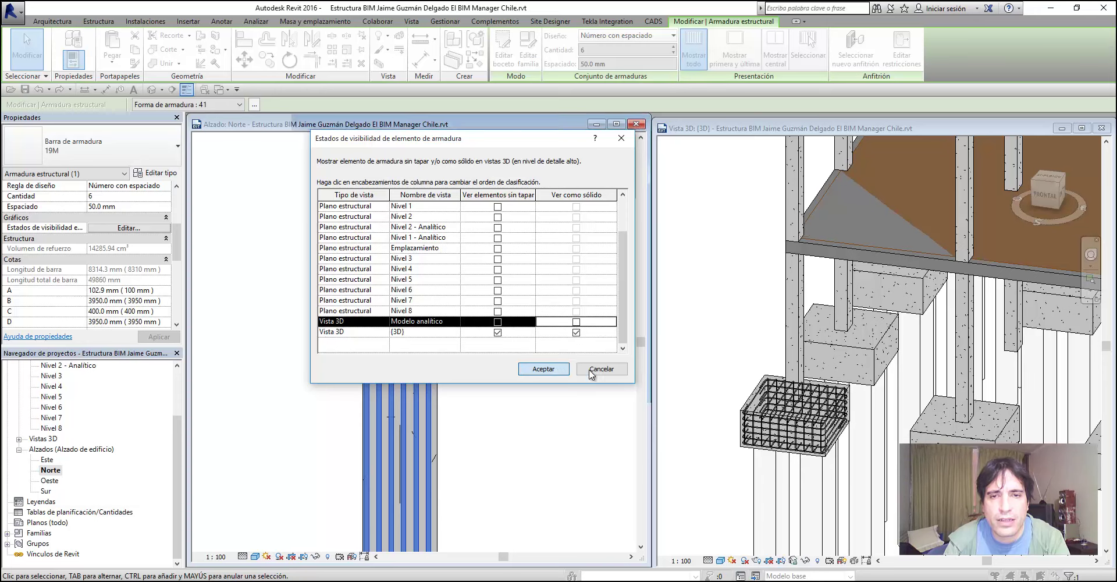
Inspect the column rebar by selecting it and orbiting and zooming the 3D view
scroll(809, 333, up, 2)
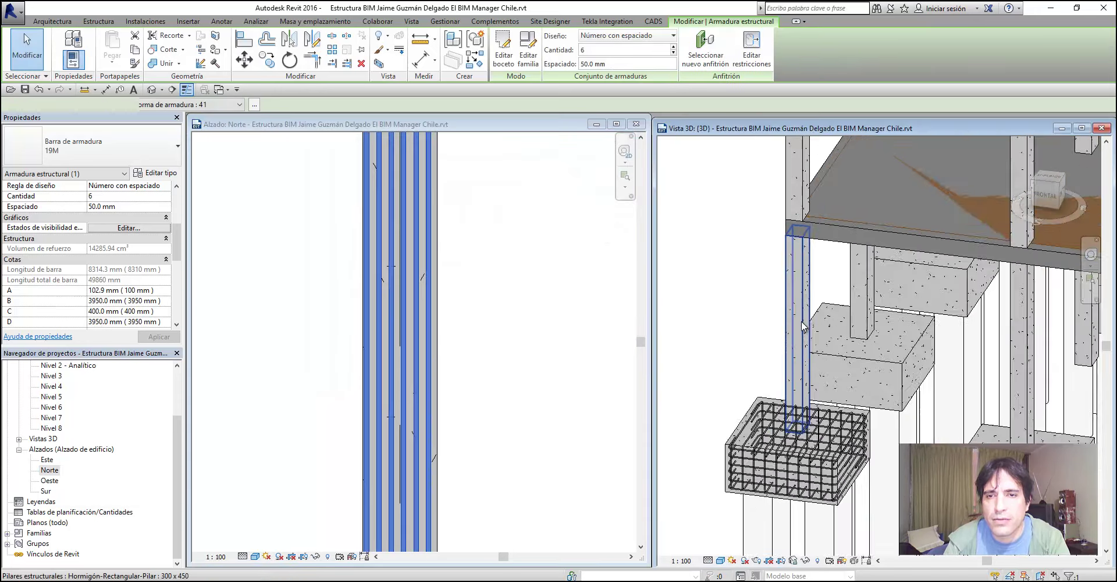
scroll(809, 331, up, 2)
click(810, 314)
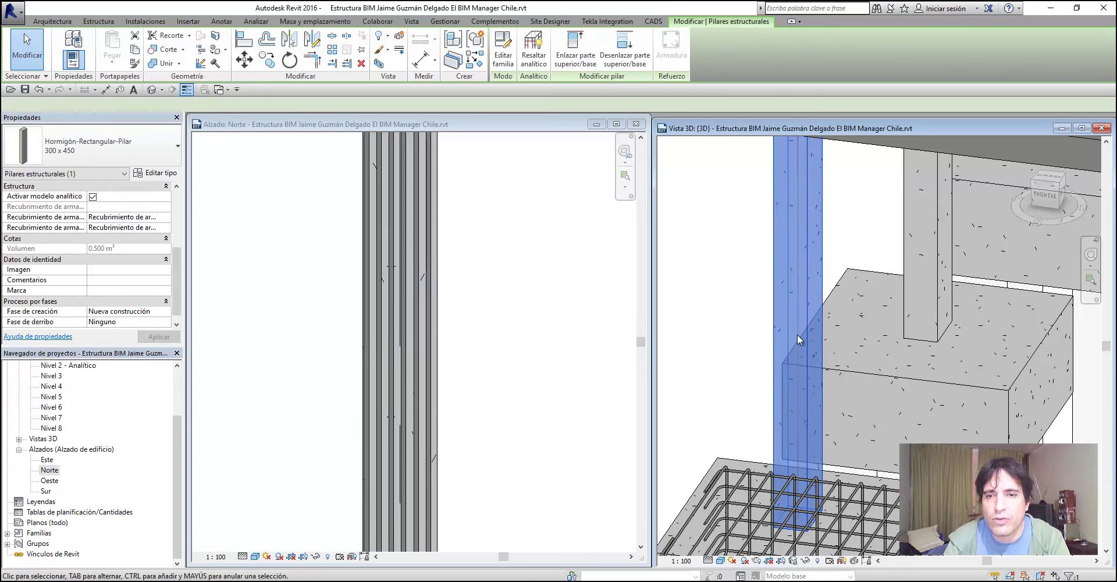
scroll(809, 317, down, 3)
scroll(798, 343, down, 3)
mouse_move(797, 347)
shift+middle_down()
mouse_move(916, 415)
mouse_move(834, 428)
shift+middle_up()
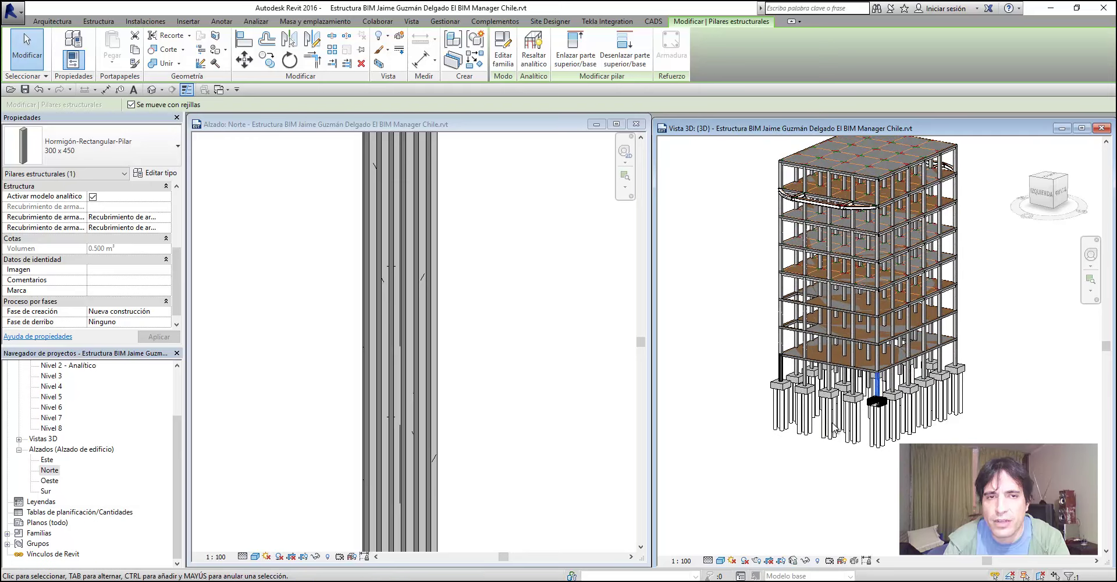
click(448, 267)
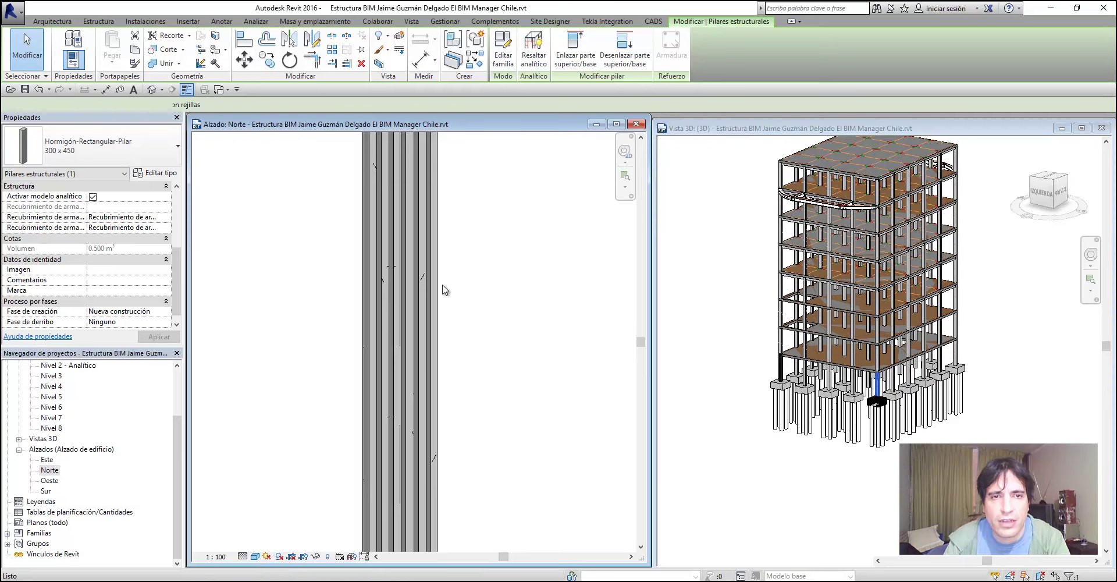
click(364, 324)
click(808, 123)
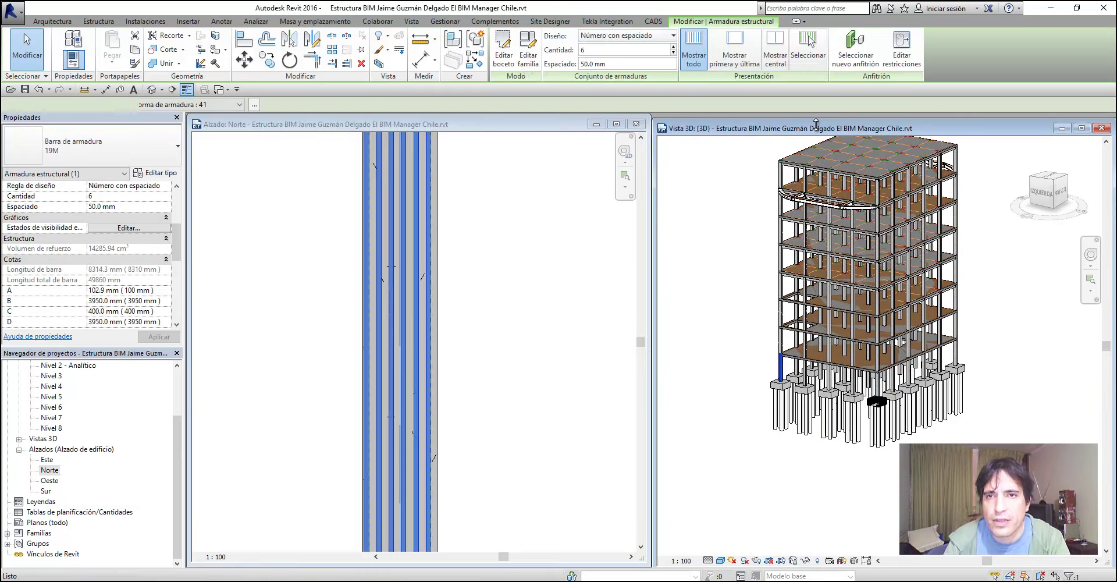
scroll(793, 419, up, 5)
scroll(798, 419, up, 2)
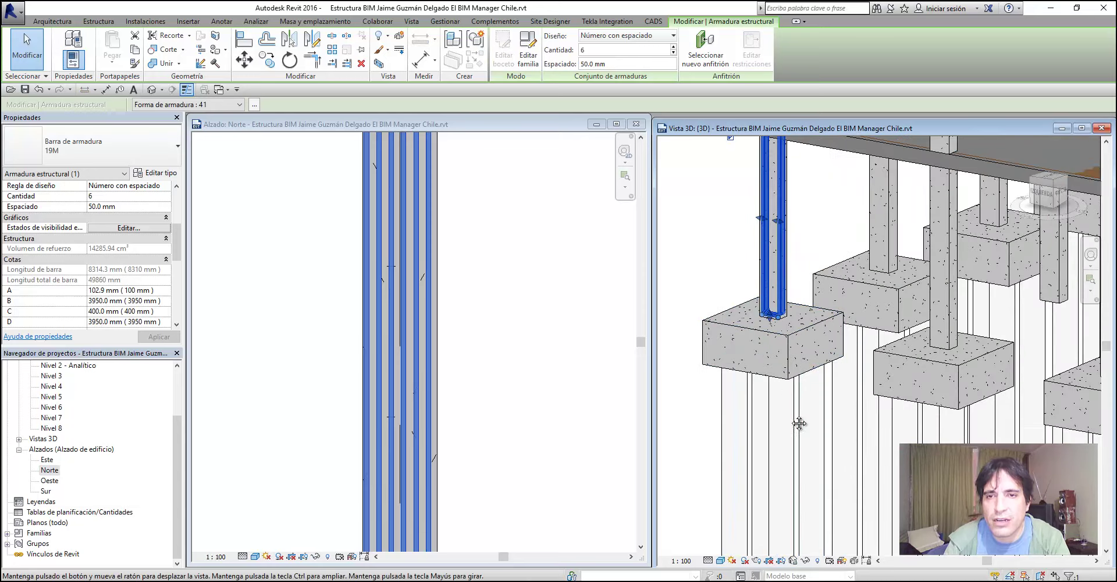
scroll(809, 339, up, 2)
scroll(803, 344, up, 2)
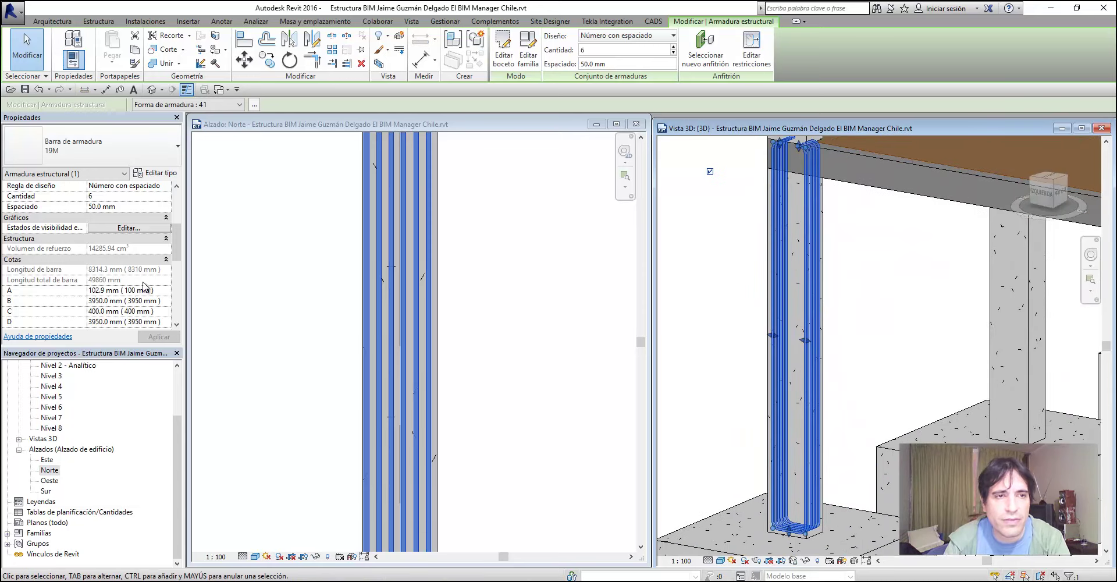
Turn Ver como sólido and Ver elementos sin tapar back on for Modelo analítico
click(144, 231)
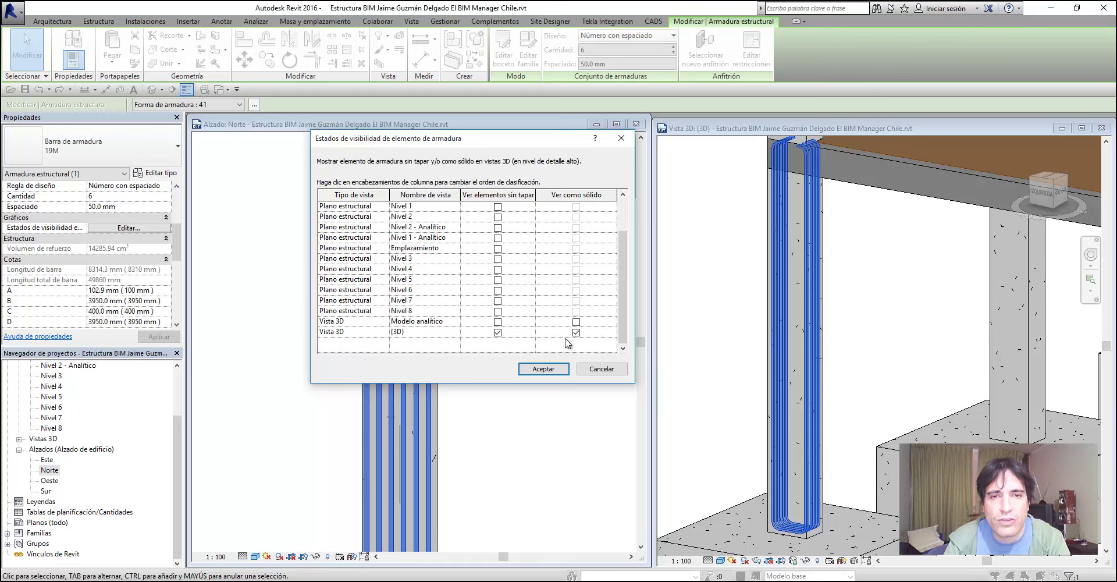
click(575, 322)
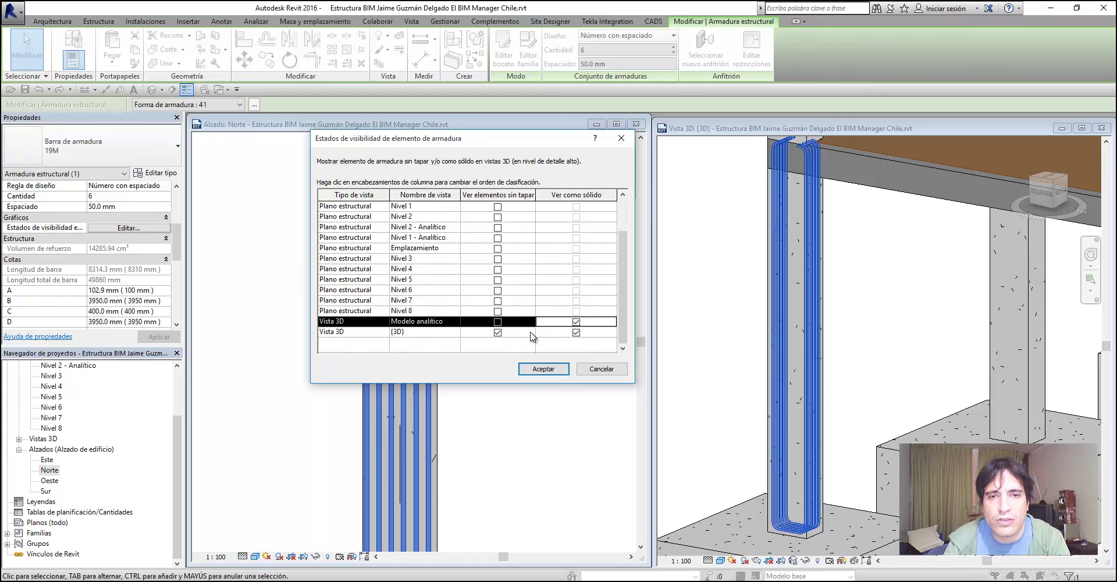
click(497, 323)
click(553, 370)
Orbit and zoom out the 3D view to inspect the column rebar from a lower side
scroll(725, 430, down, 3)
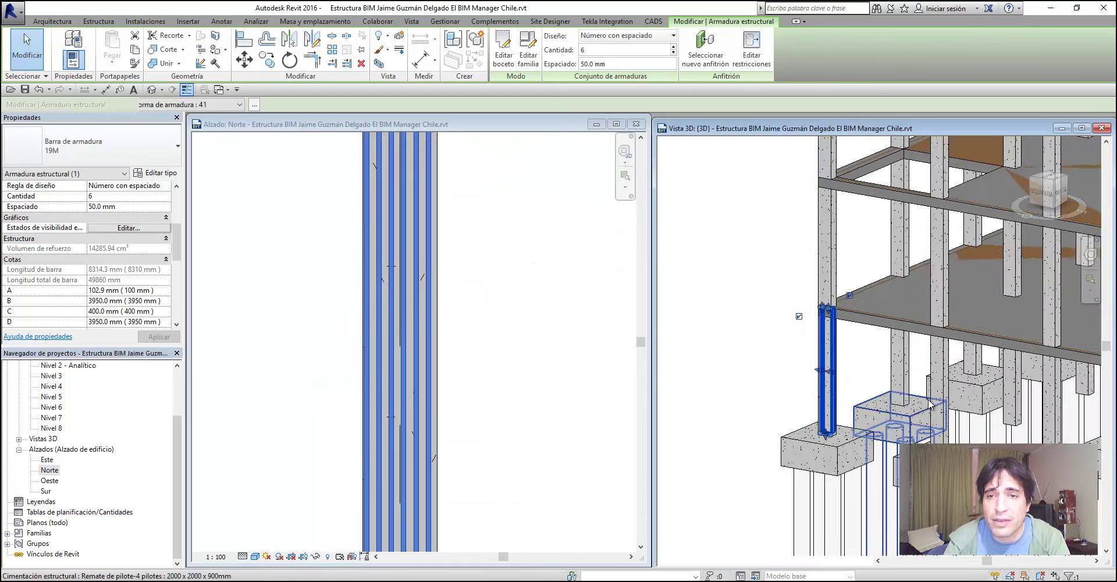
scroll(725, 431, up, 4)
shift+middle_drag(724, 430, 803, 407)
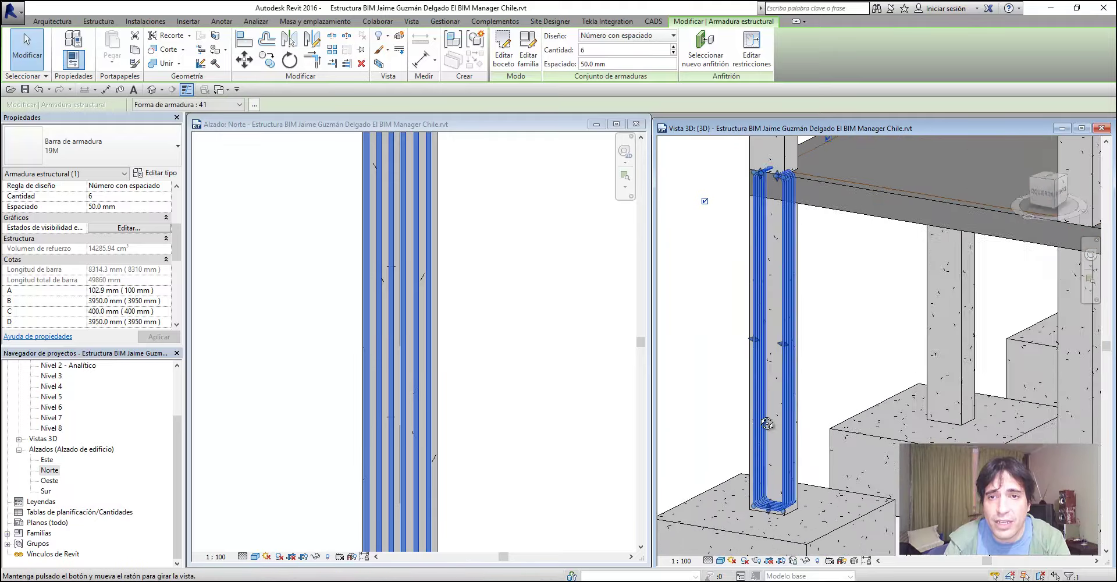
scroll(868, 462, down, 2)
scroll(868, 462, down, 2)
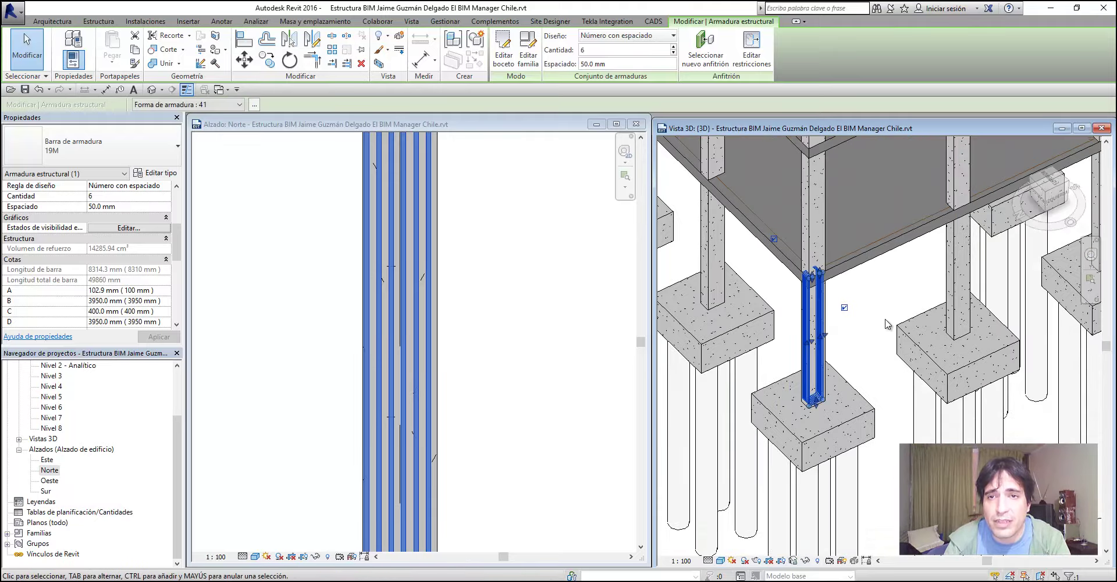
scroll(868, 462, down, 2)
scroll(869, 462, down, 1)
mouse_move(868, 462)
shift+middle_down()
mouse_move(851, 479)
mouse_move(803, 454)
shift+middle_up()
Zoom out and pan the North elevation to review the column's six-bar rebar set
scroll(560, 395, down, 2)
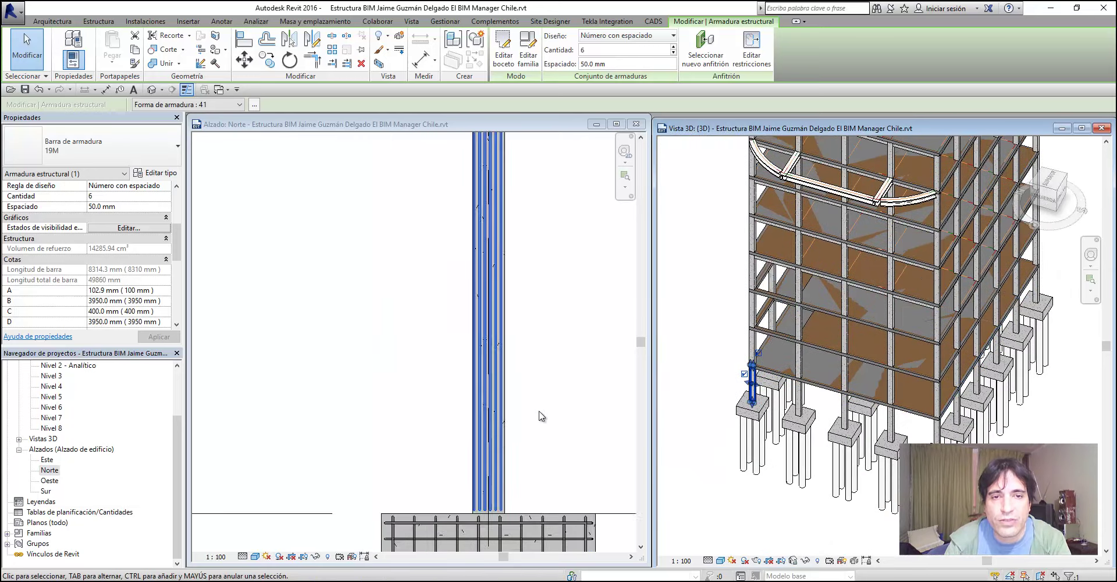
scroll(544, 428, down, 2)
scroll(544, 367, down, 2)
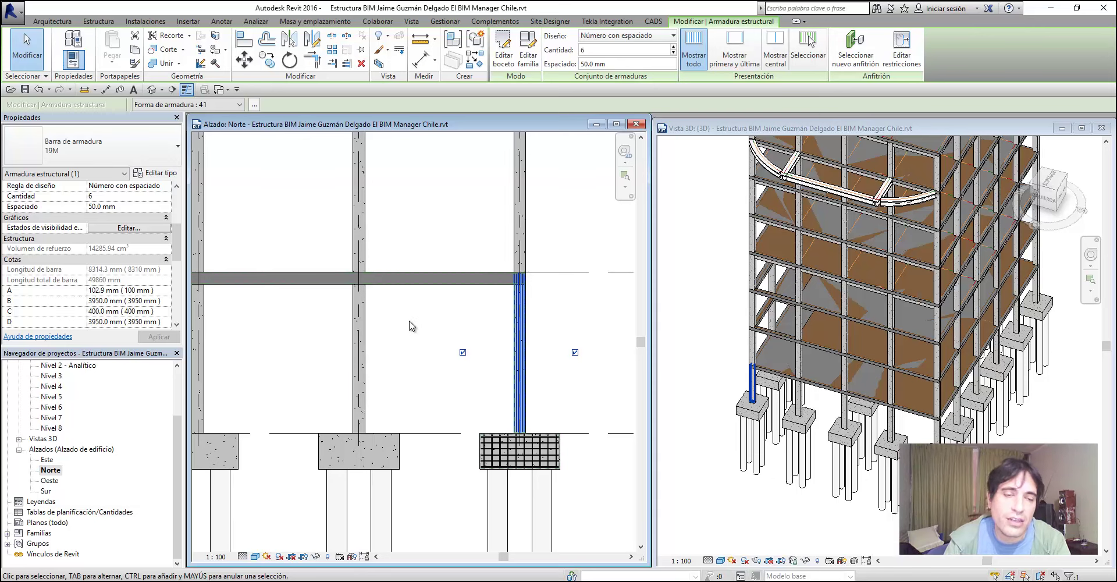
scroll(420, 345, down, 3)
scroll(501, 408, down, 2)
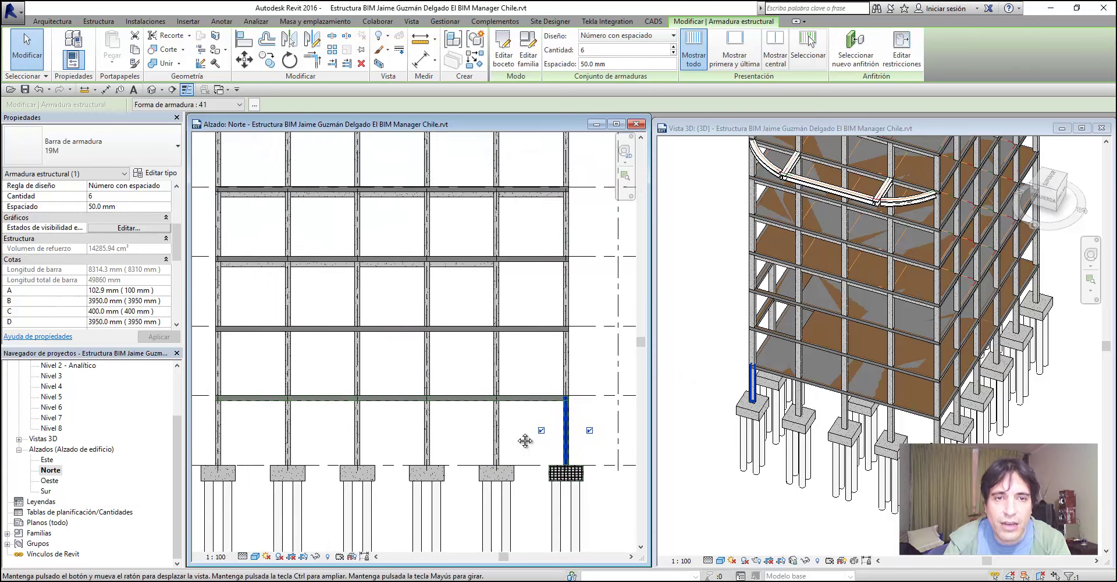
middle_drag(482, 387, 457, 463)
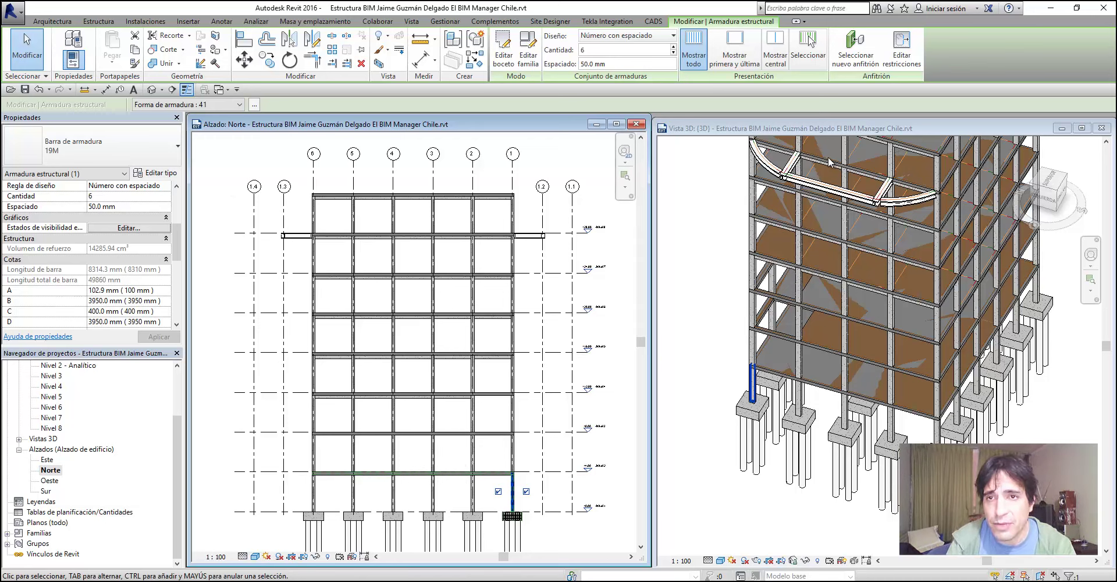
Back in the North elevation, zoom in and select the first-floor slab
click(833, 128)
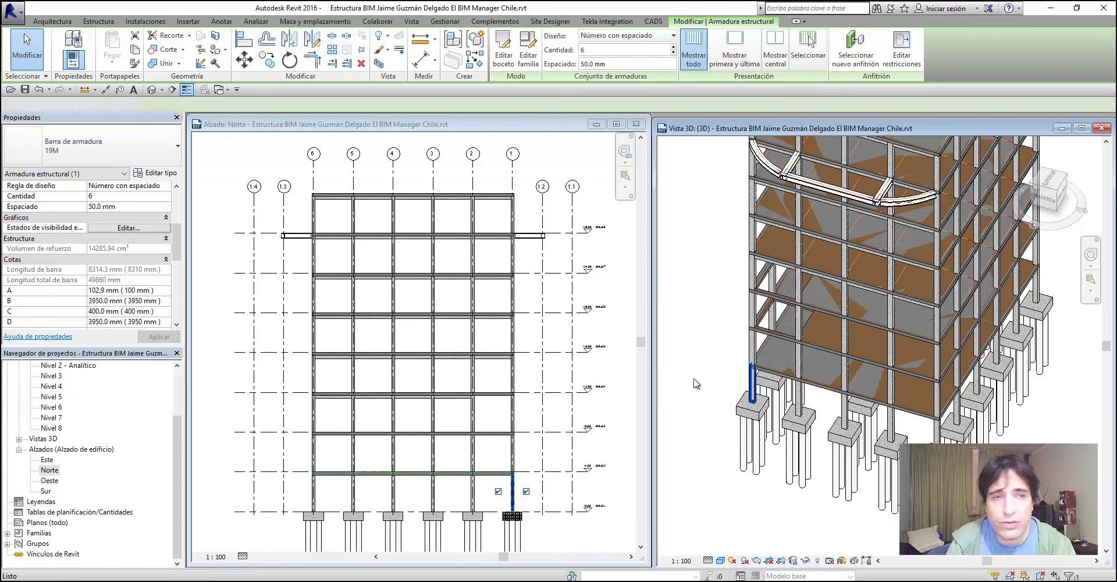
click(480, 124)
scroll(517, 495, up, 3)
scroll(536, 444, up, 3)
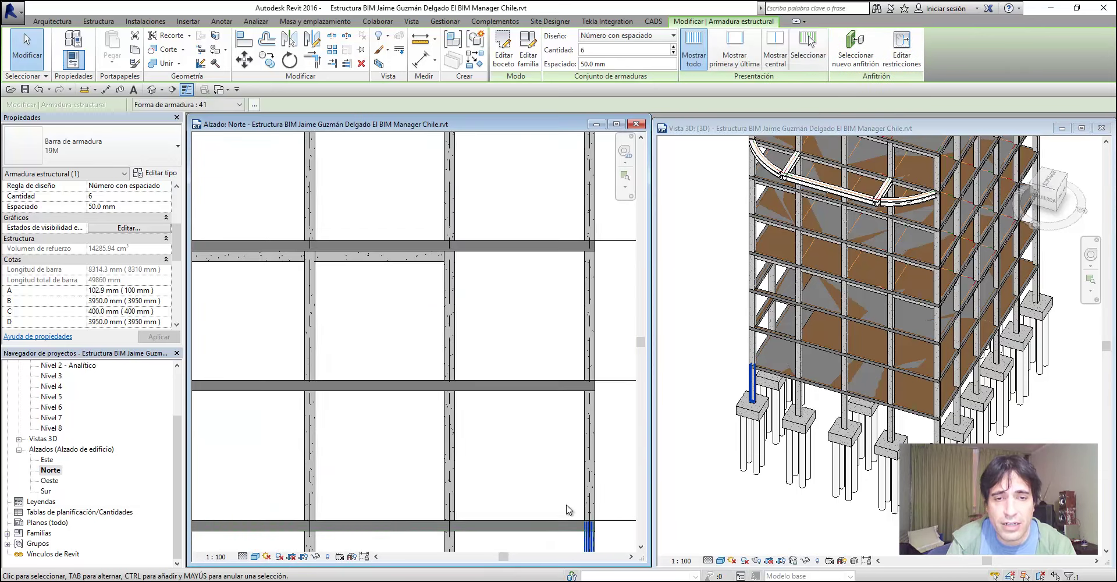
scroll(492, 314, up, 2)
scroll(490, 360, up, 2)
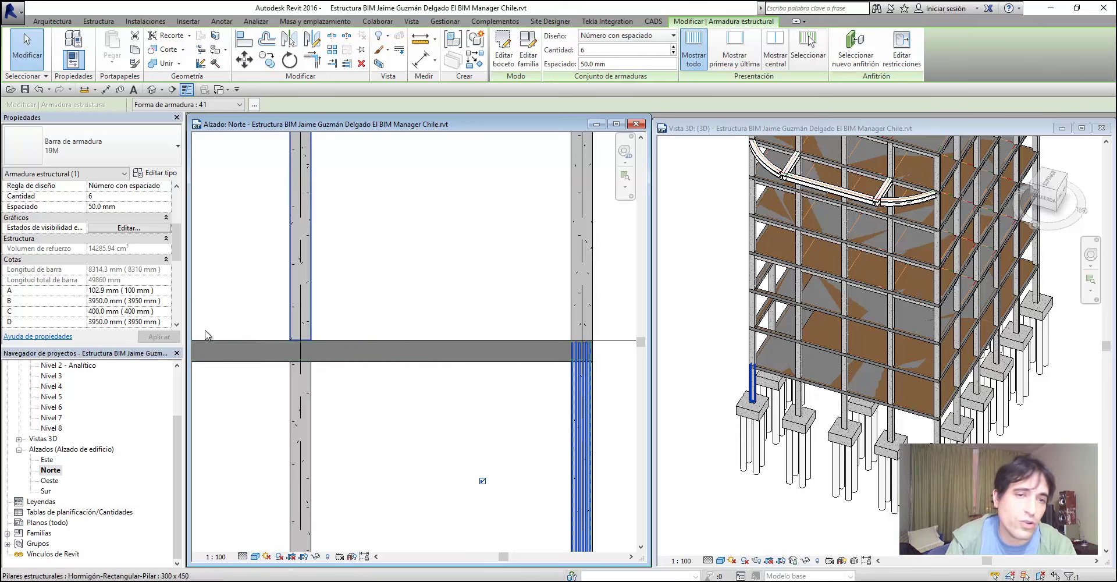
scroll(457, 282, down, 2)
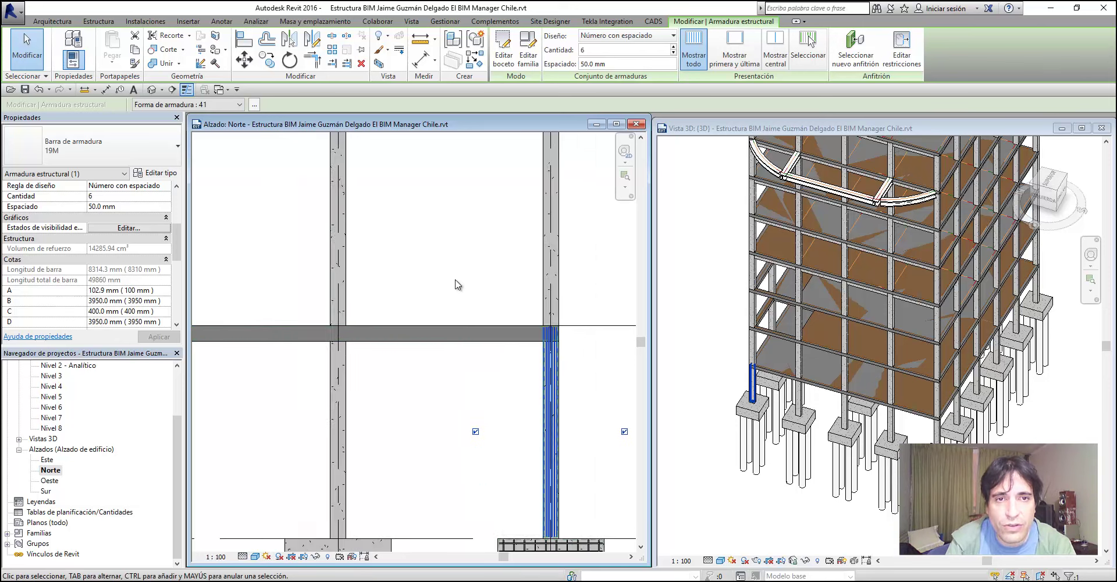
scroll(462, 373, down, 2)
scroll(519, 356, down, 2)
scroll(521, 343, up, 2)
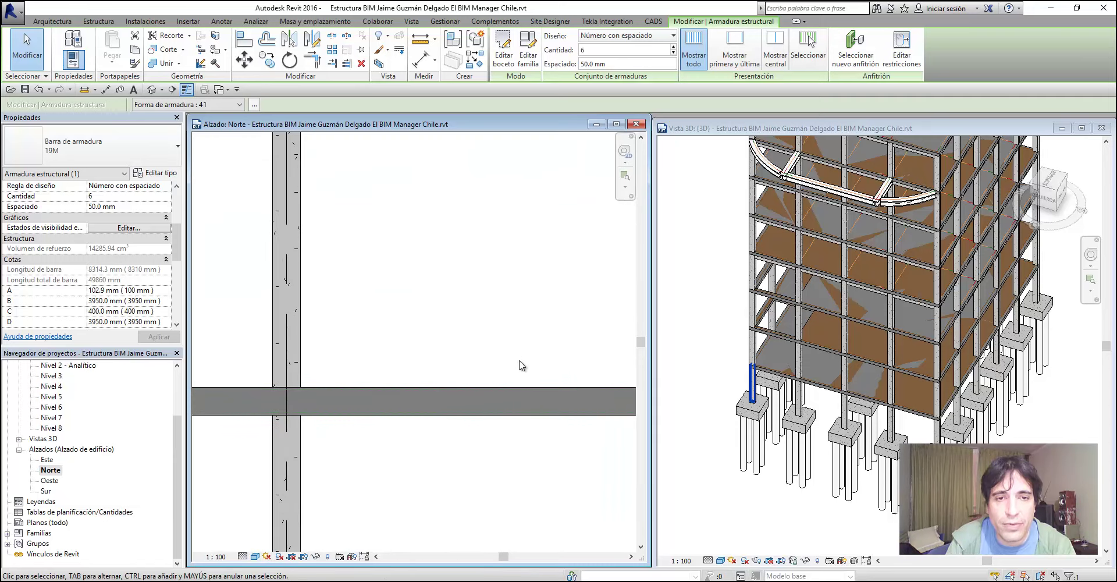
scroll(522, 366, up, 2)
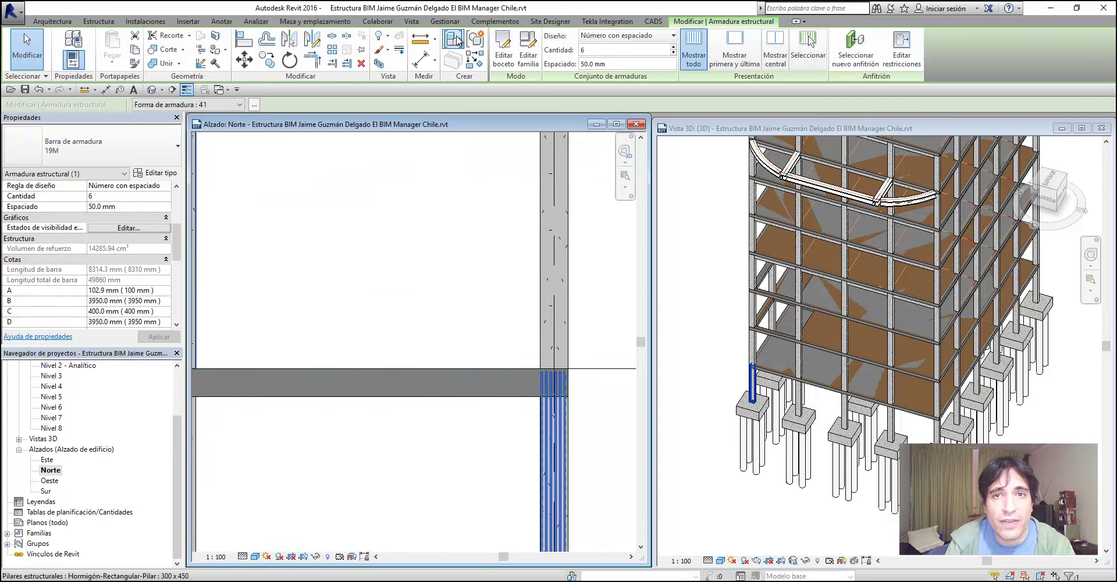
click(448, 378)
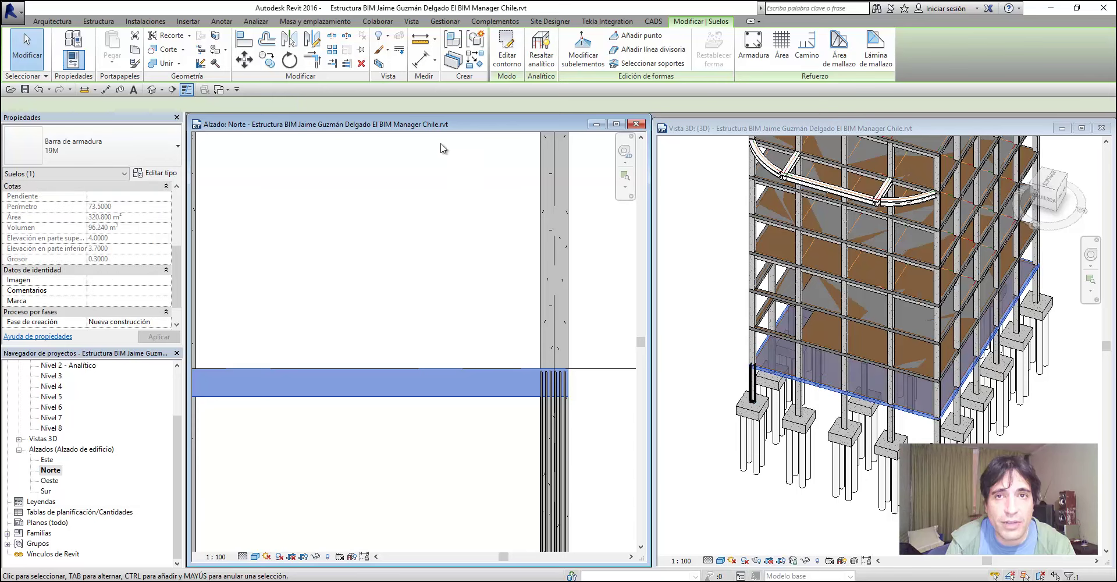
Start placing slab rebar and pick rebar shape 41 (Forma de armadura 41)
click(754, 47)
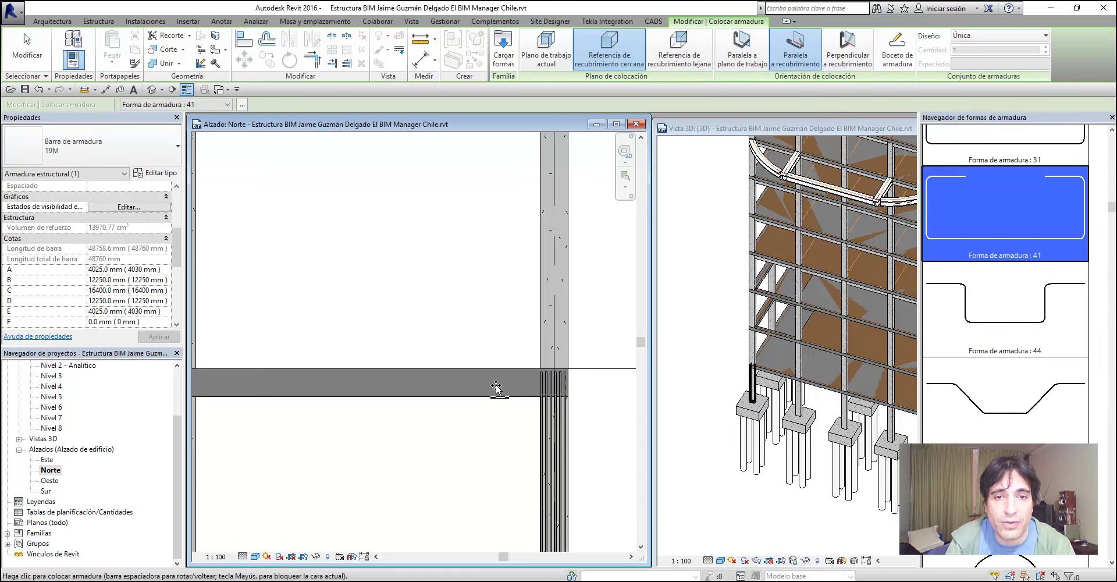
scroll(495, 389, up, 1)
scroll(519, 386, up, 2)
scroll(444, 364, up, 1)
scroll(419, 354, up, 1)
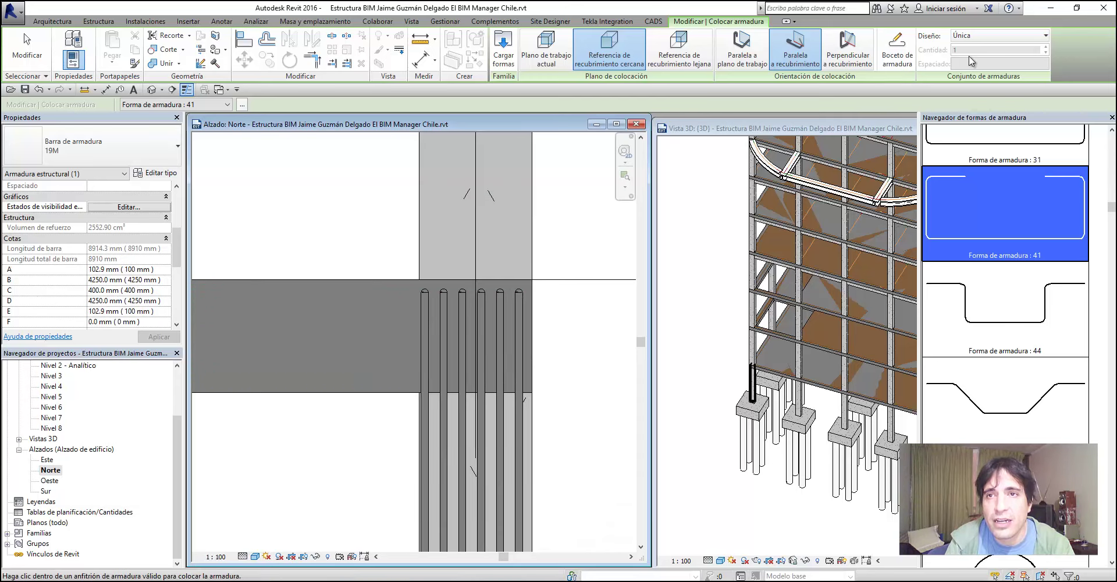
Set layout to Número con espaciado, 5 bars at 60 mm, and place them along the slab edge
click(996, 40)
click(1020, 78)
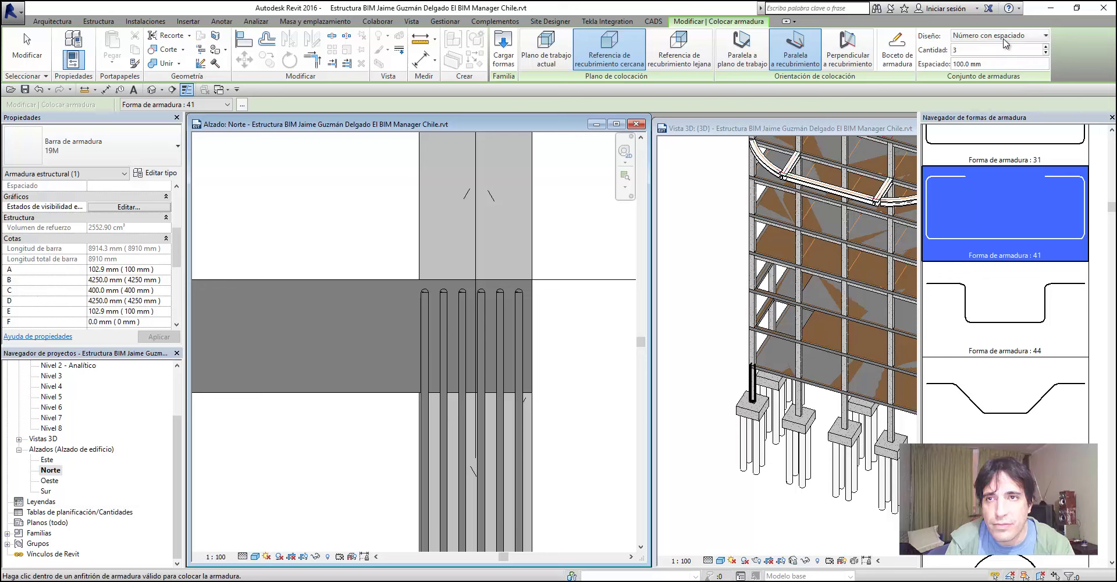
click(969, 51)
text(10)
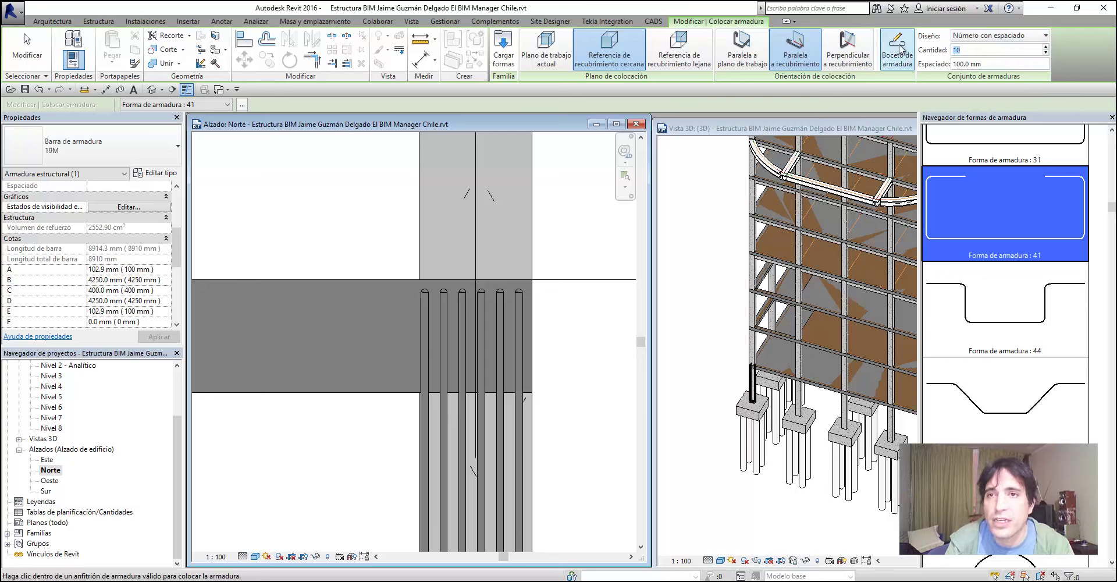
click(989, 65)
text(150)
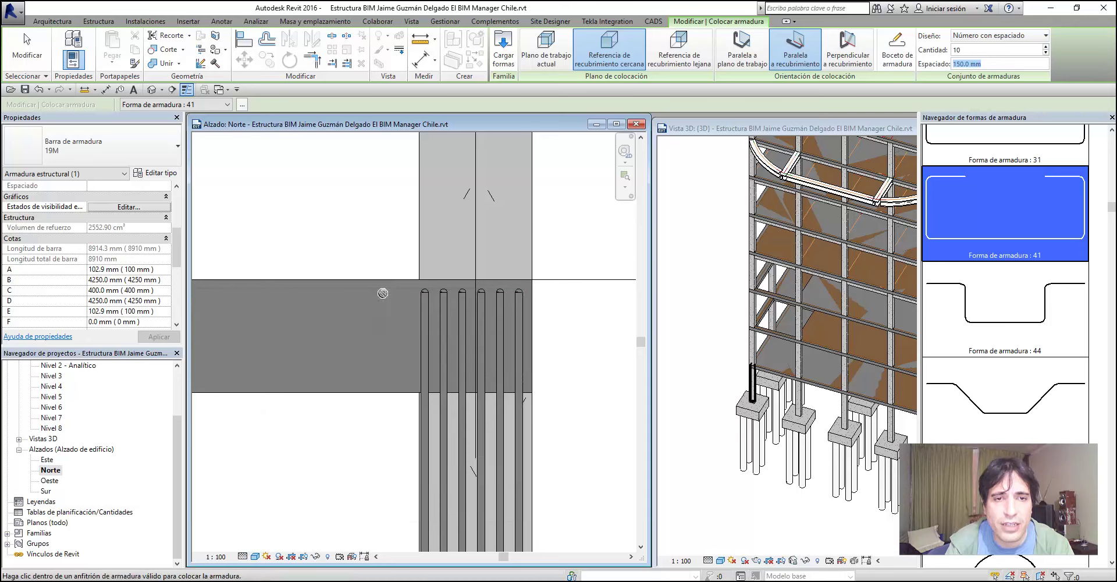
scroll(381, 297, down, 3)
scroll(432, 252, down, 2)
scroll(437, 262, down, 1)
scroll(452, 262, down, 1)
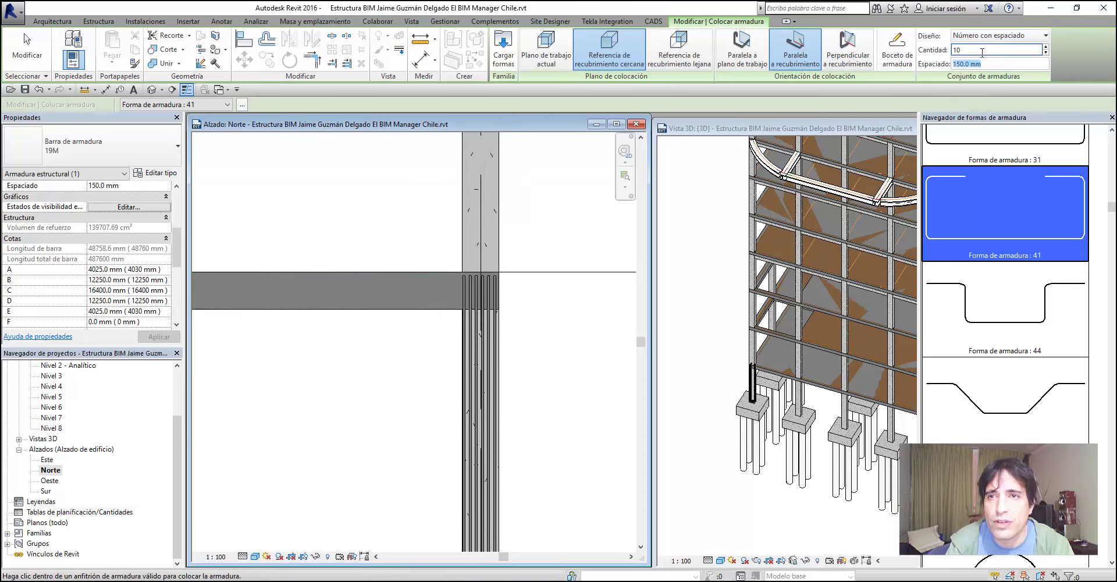
text(5)
key(Return)
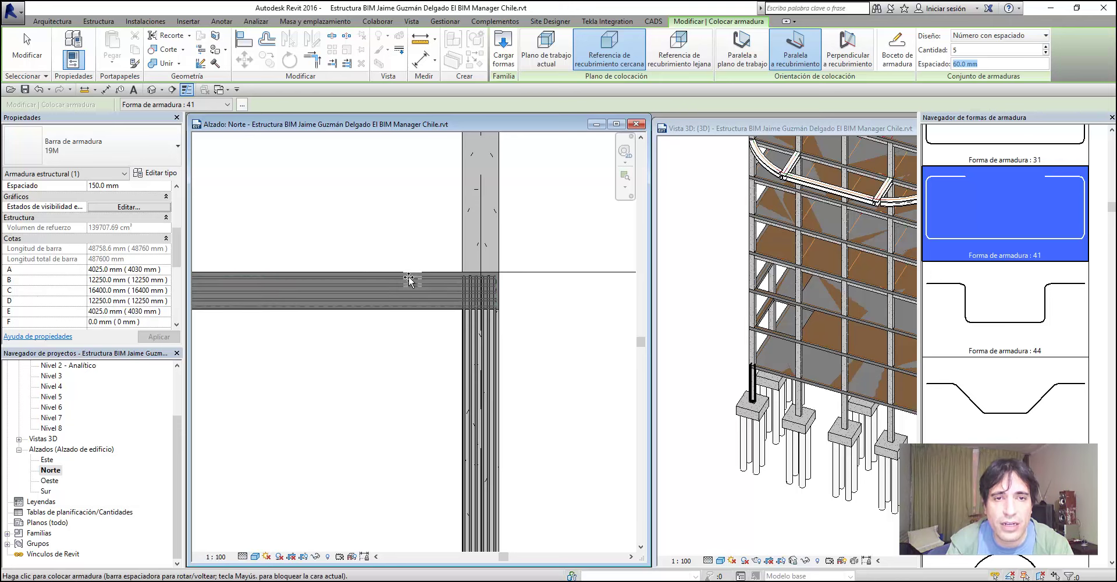
scroll(465, 299, up, 4)
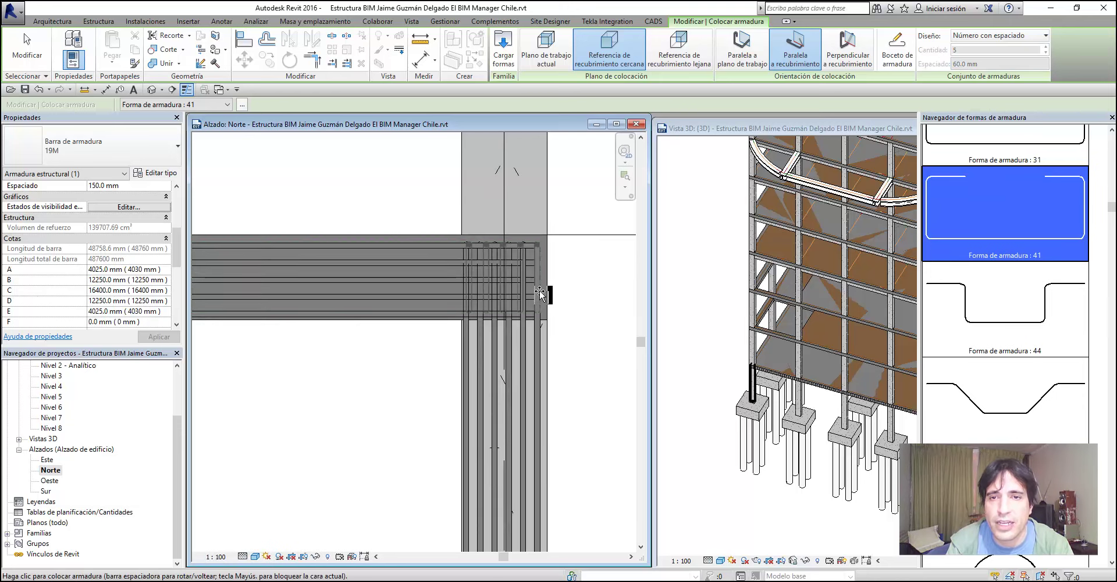
click(533, 289)
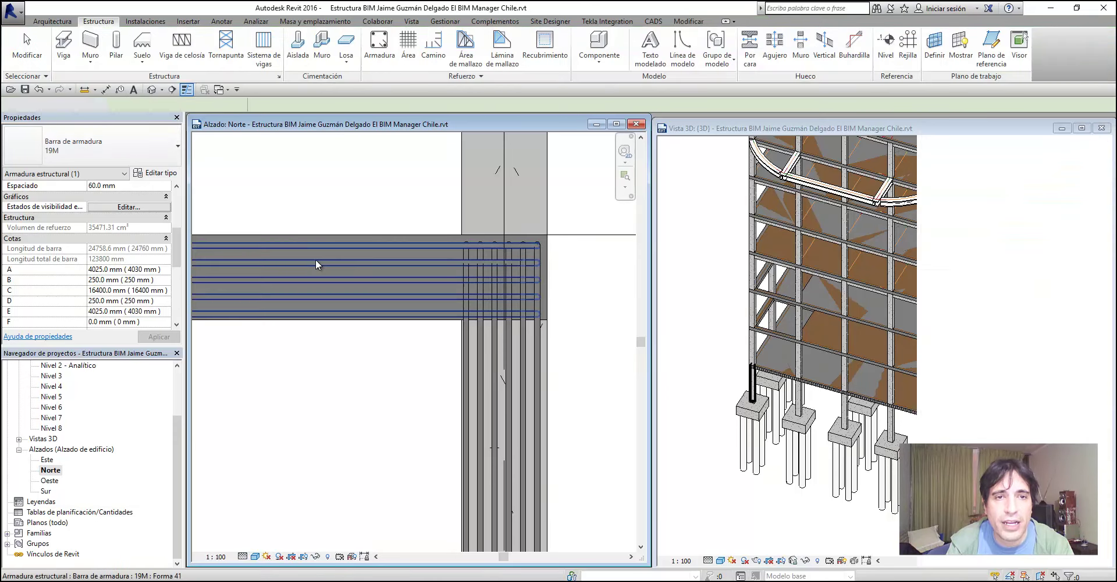
Finish rebar placement and select the new slab-edge rebar set
key(Escape)
key(Escape)
click(365, 248)
scroll(506, 265, up, 4)
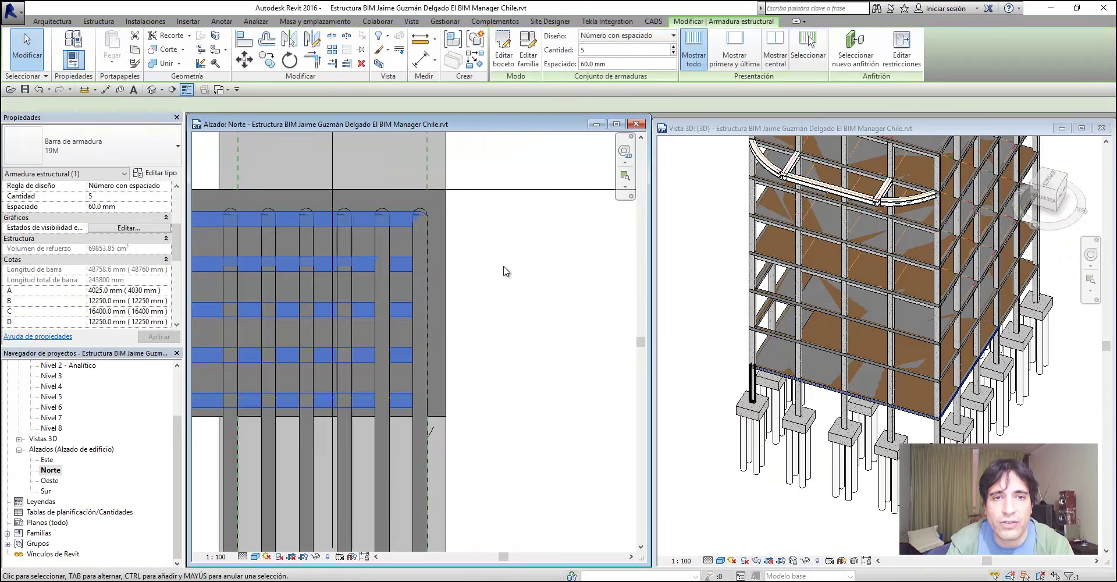
scroll(451, 290, down, 4)
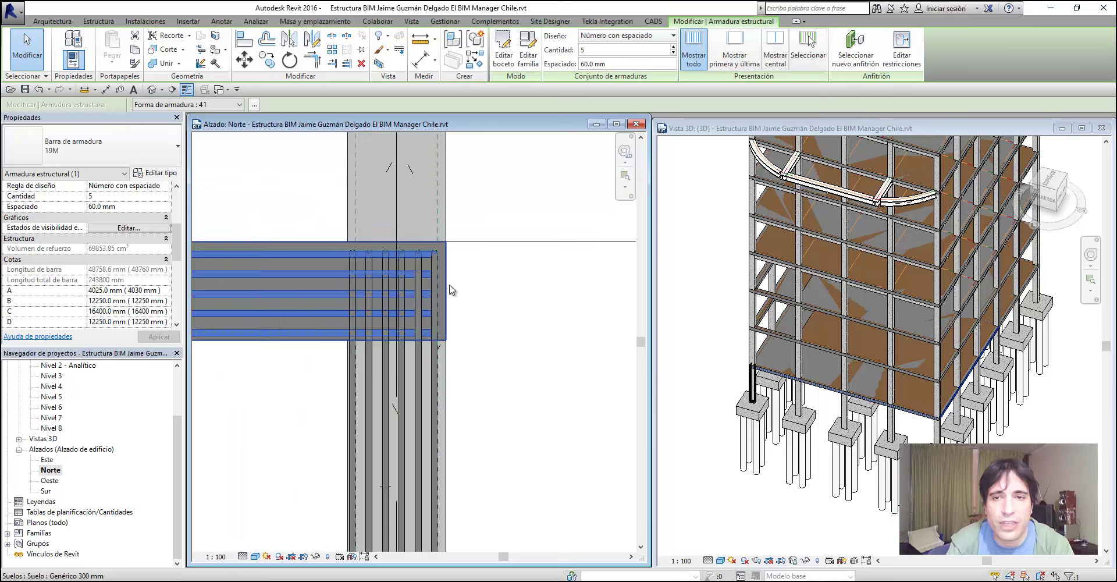
scroll(453, 289, down, 2)
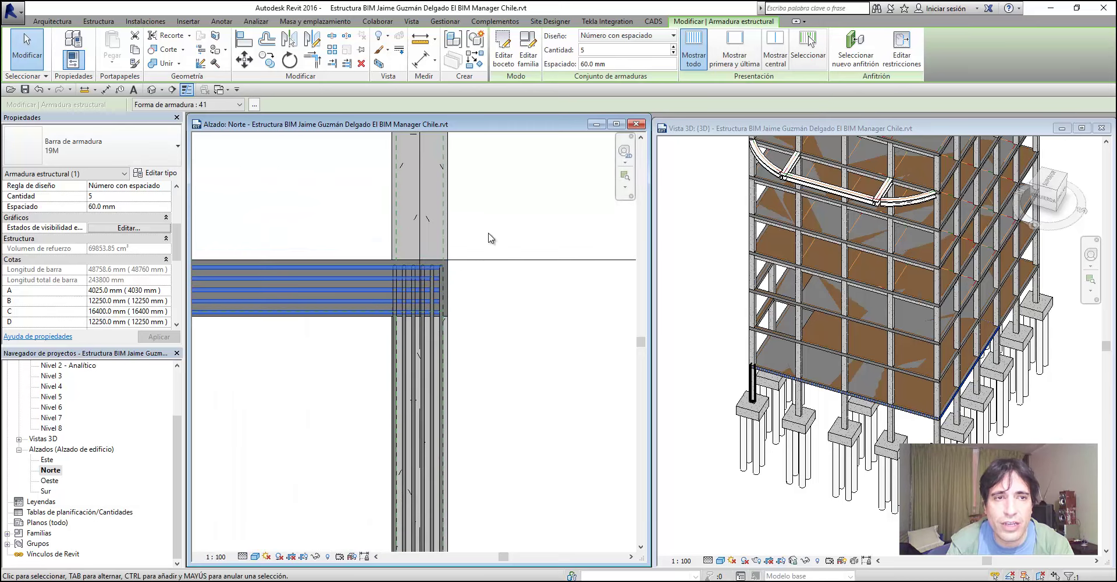
Tick Ver como sólido for {3D} in the set's visibility states, then view it in 3D
click(148, 228)
scroll(555, 324, down, 2)
click(576, 333)
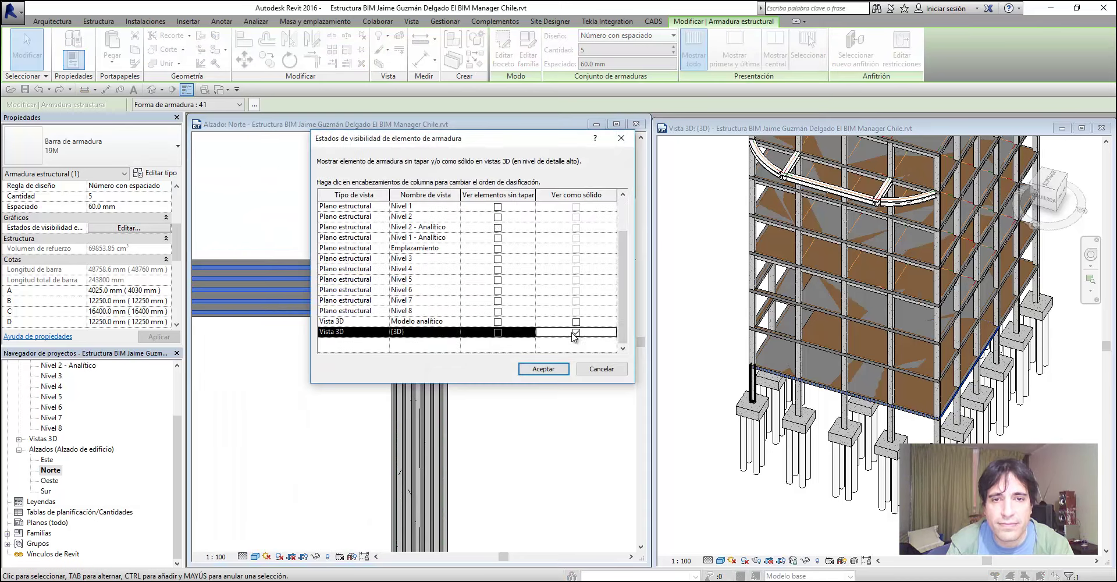
click(510, 336)
click(541, 372)
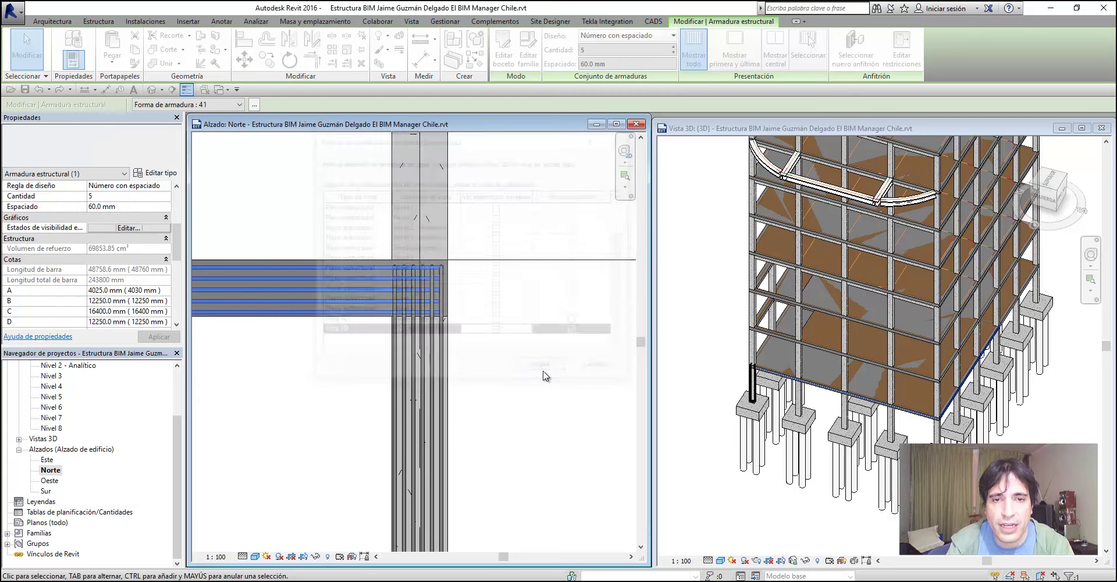
click(931, 128)
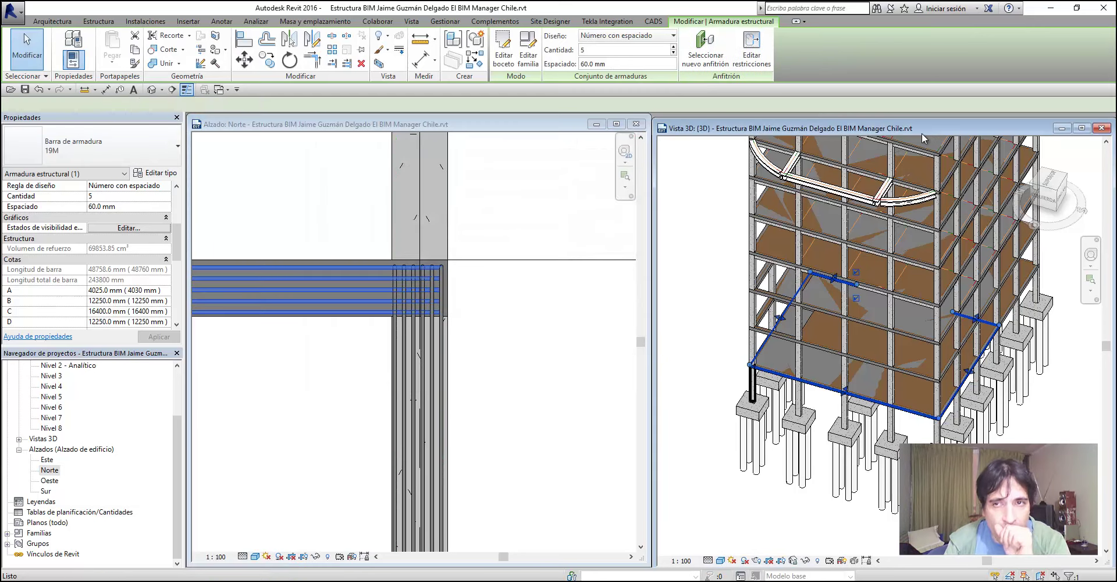
scroll(895, 316, up, 5)
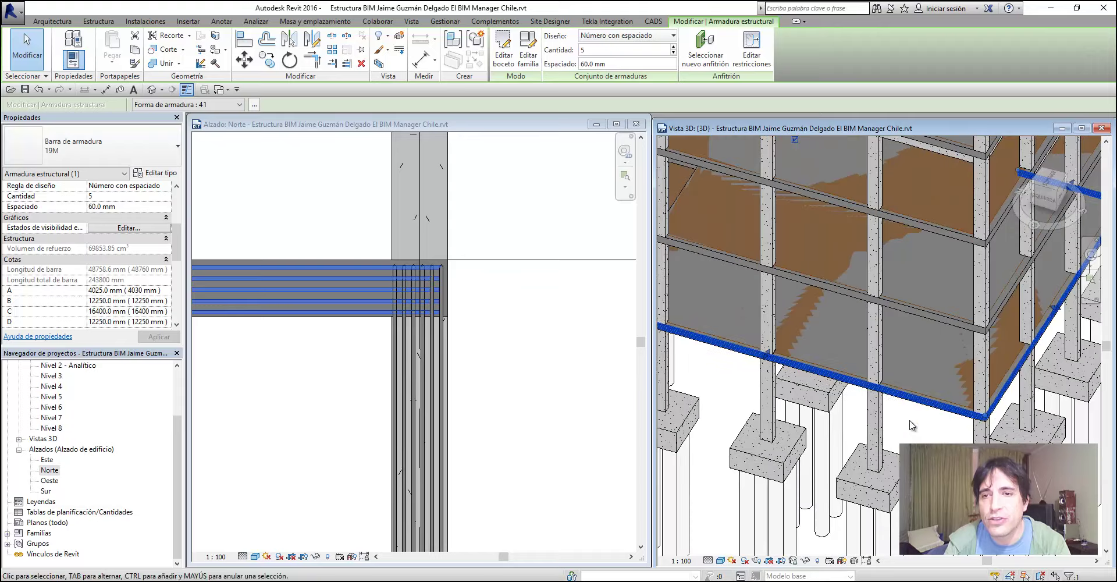
mouse_move(892, 326)
middle_down()
mouse_move(888, 352)
mouse_move(966, 439)
middle_up()
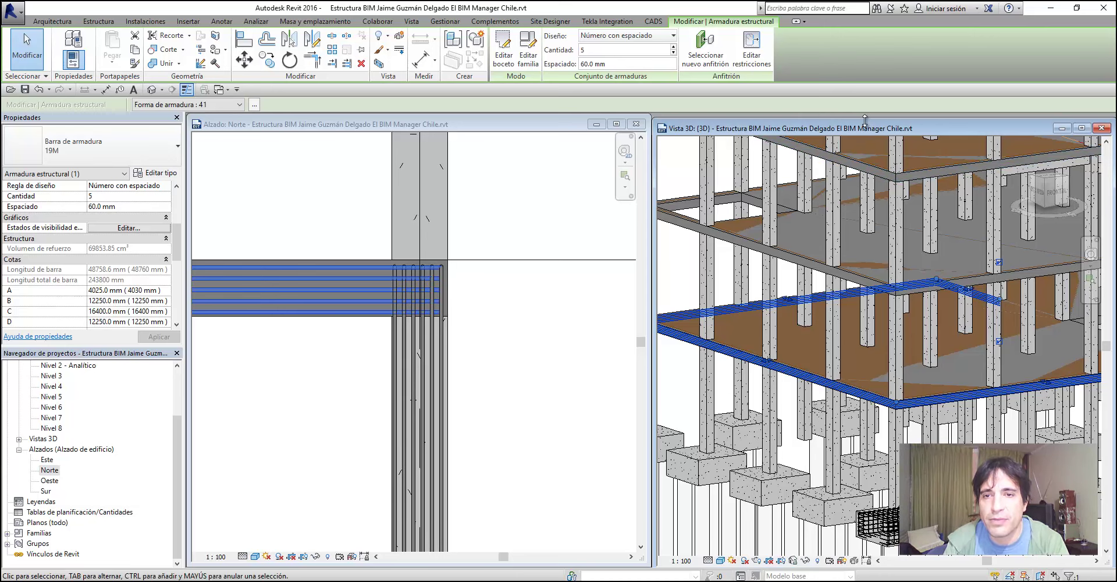
mouse_move(873, 326)
shift+middle_down()
mouse_move(833, 336)
mouse_move(775, 386)
shift+middle_up()
scroll(833, 337, down, 3)
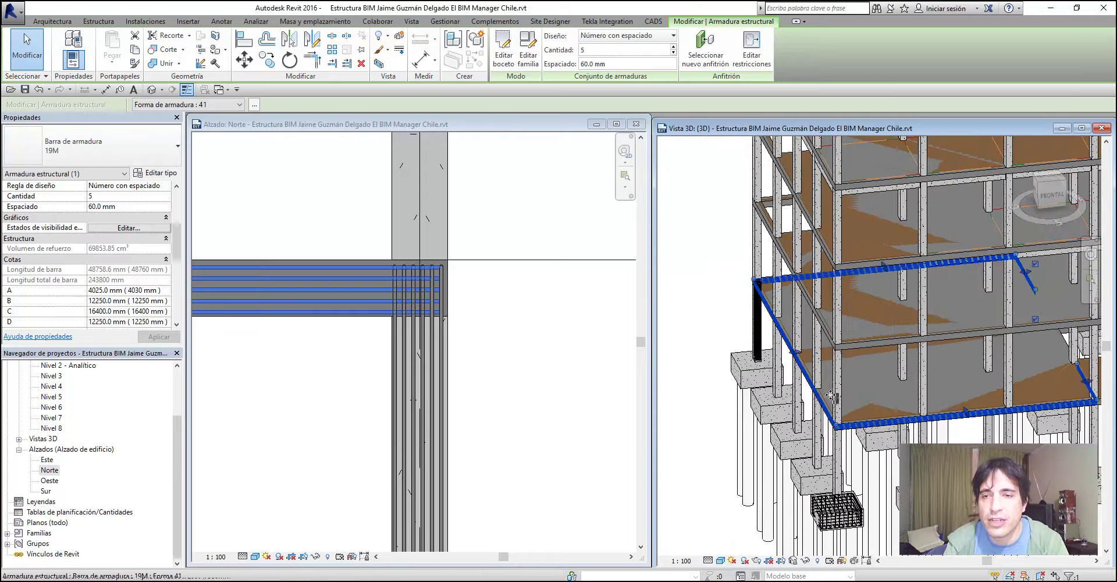
scroll(775, 385, up, 3)
scroll(776, 385, up, 2)
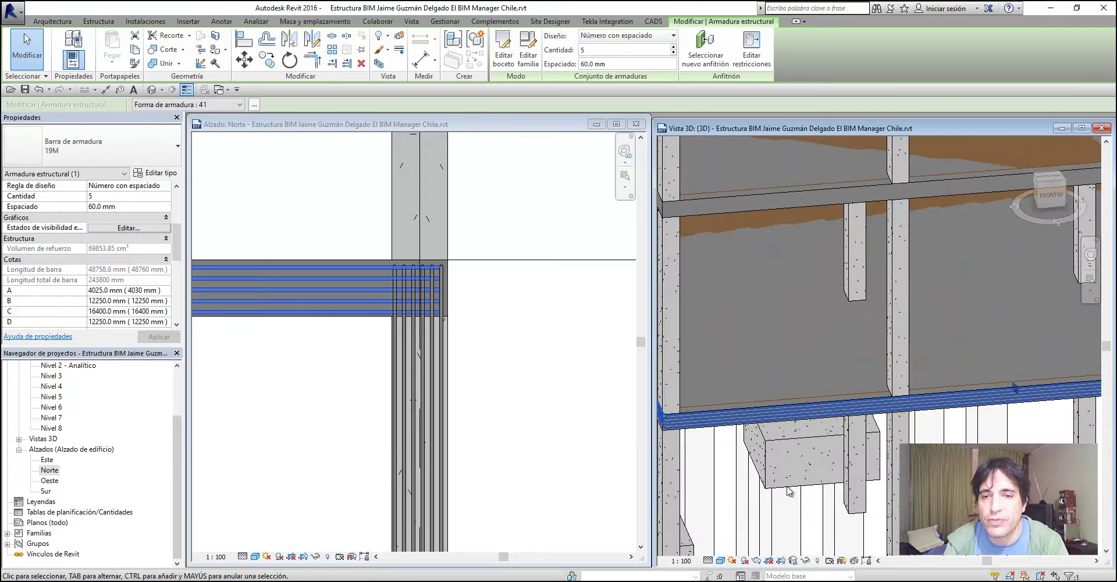
click(701, 477)
mouse_move(752, 407)
shift+middle_down()
mouse_move(885, 370)
mouse_move(956, 297)
mouse_move(689, 379)
shift+middle_up()
scroll(956, 298, down, 5)
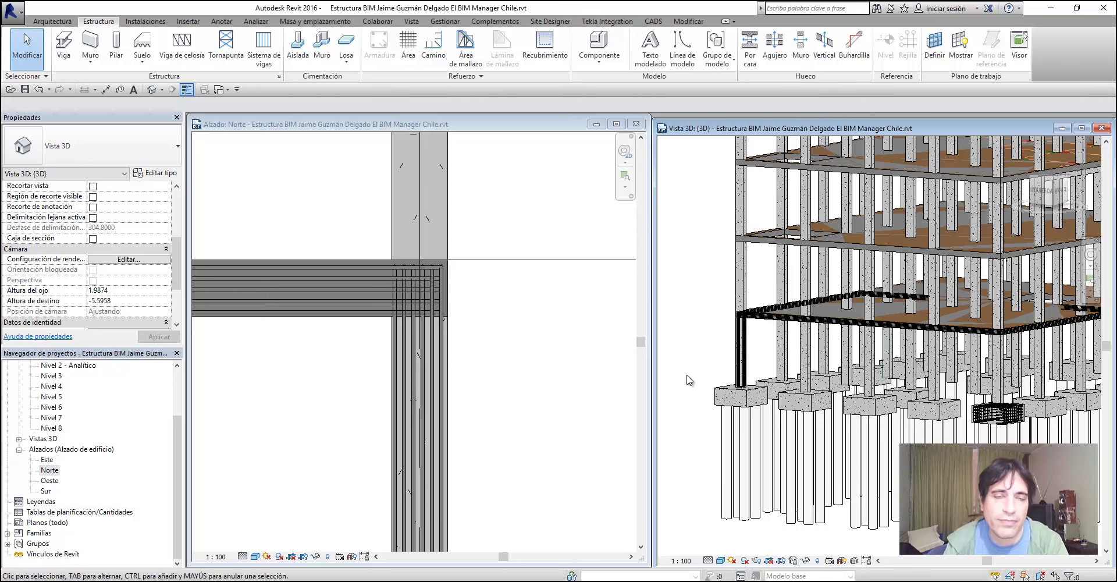